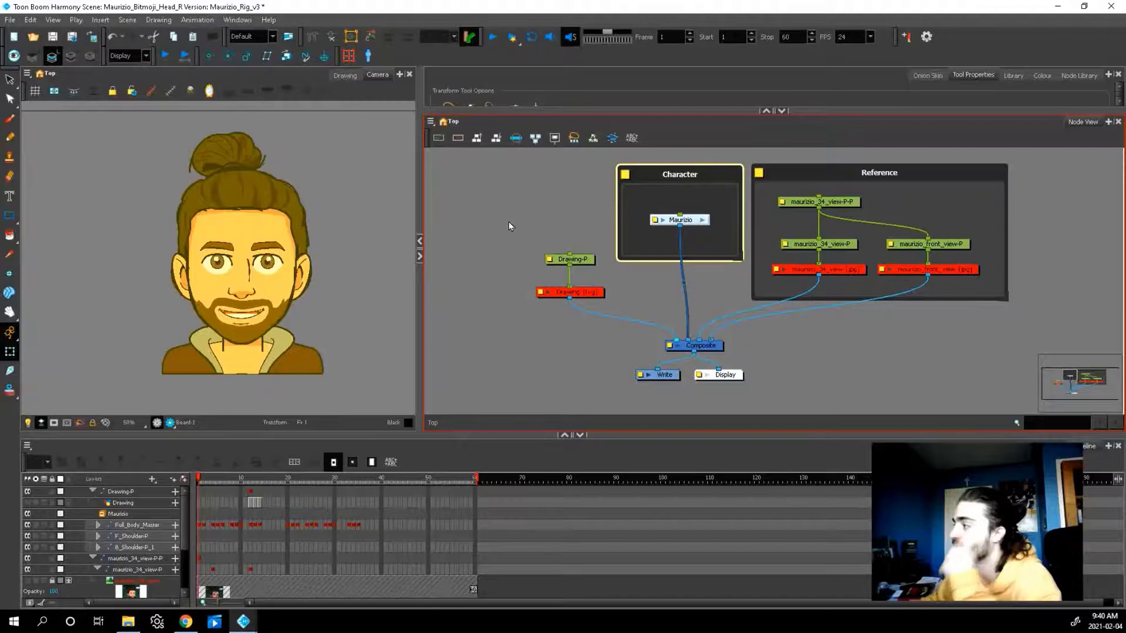
- Disable the character and enable the front-view and three-quarter reference images
{"action": "left_click", "coordinate": [331, 252]}
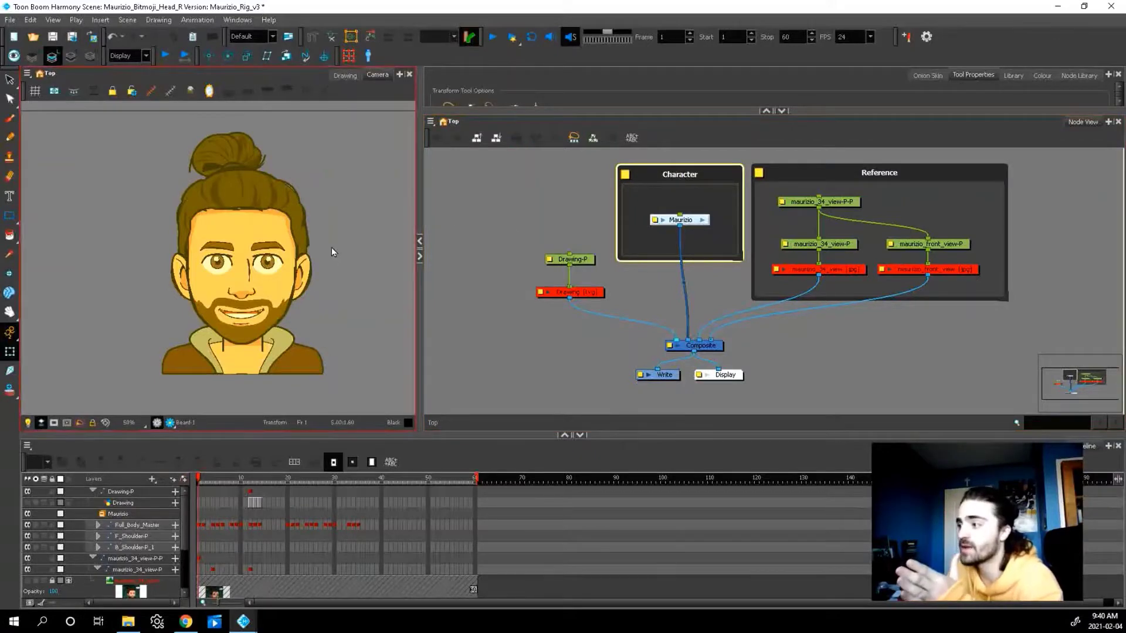
{"action": "key", "text": "d"}
{"action": "left_click", "coordinate": [932, 269]}
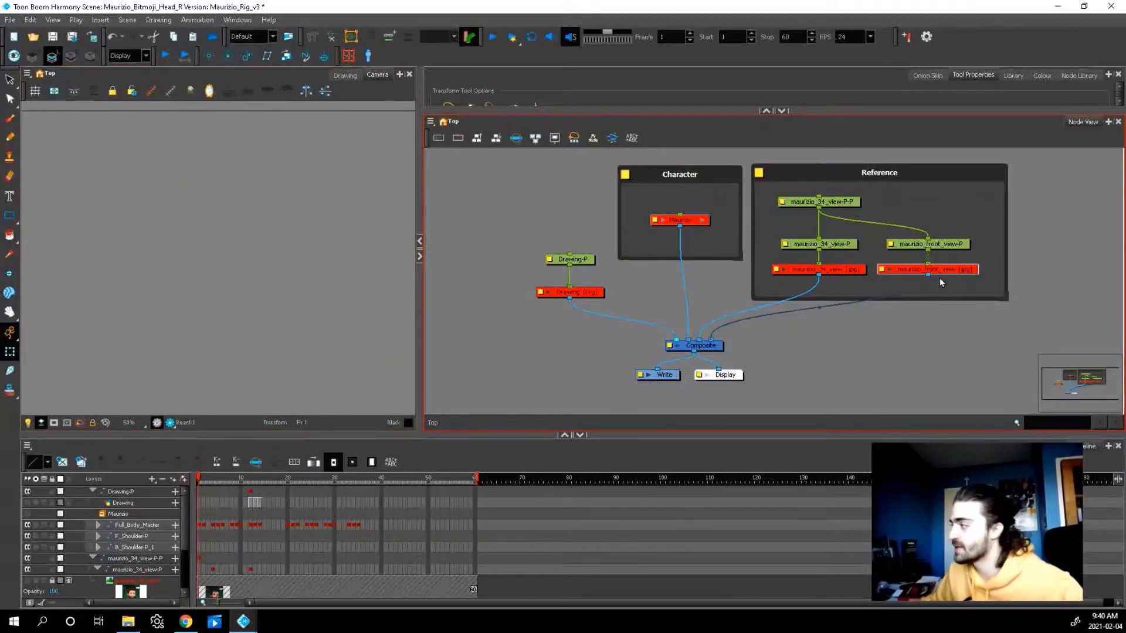
{"action": "key", "text": "d"}
{"action": "left_click", "coordinate": [249, 181]}
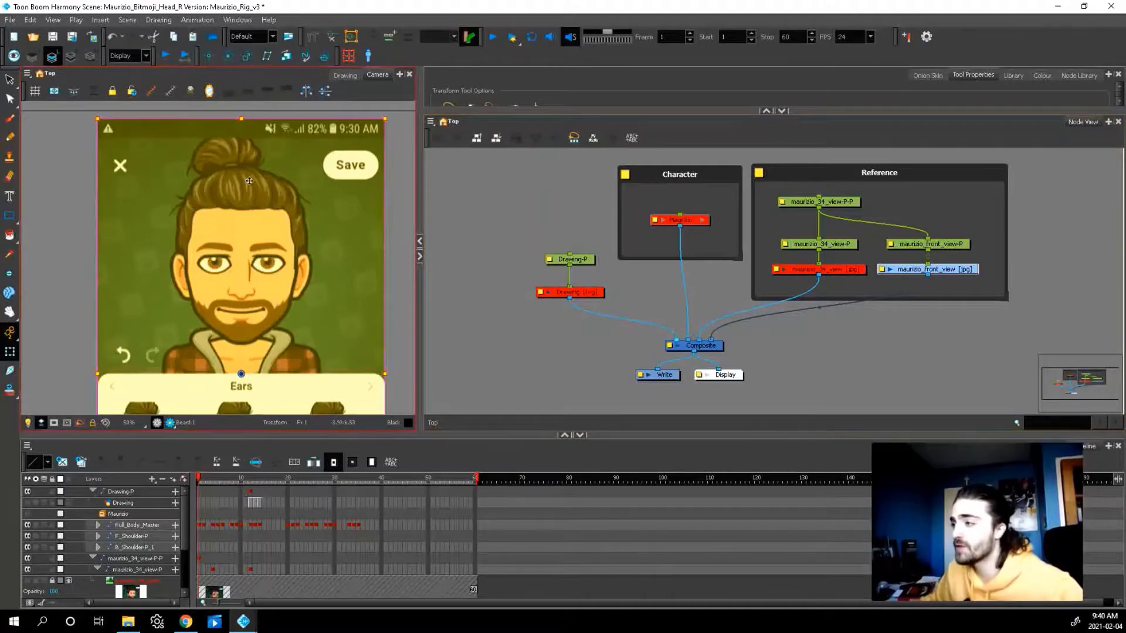
{"action": "left_click", "coordinate": [829, 271]}
{"action": "key", "text": "d"}
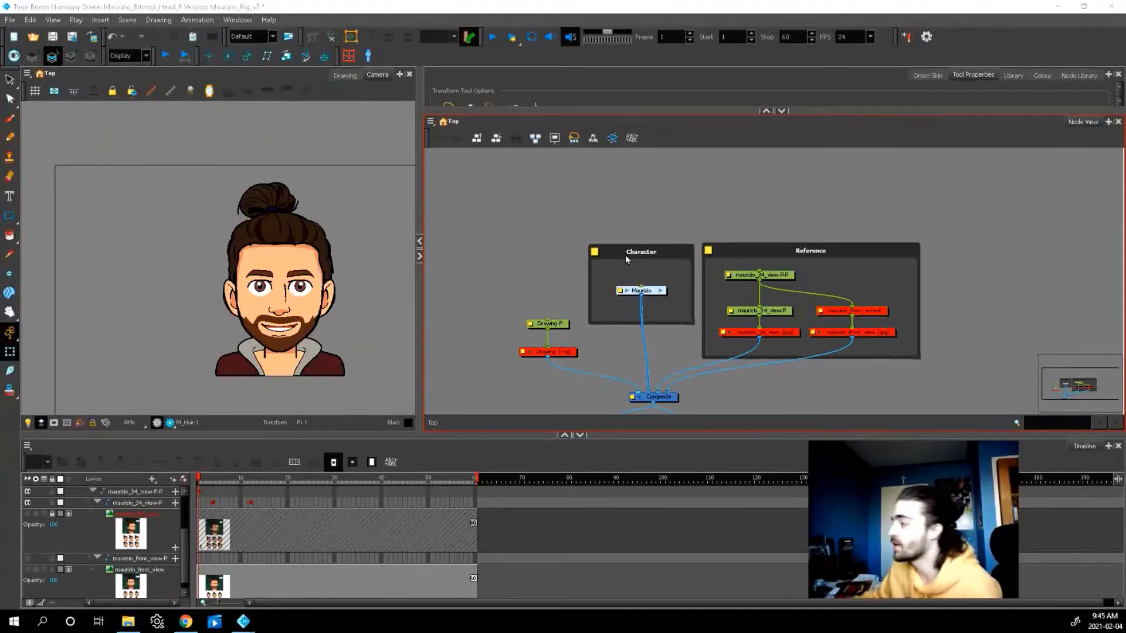
- Open the Maurizio group and inspect its eyes, Nose, mouth and Skull_Hair backdrops
{"action": "left_click", "coordinate": [662, 291]}
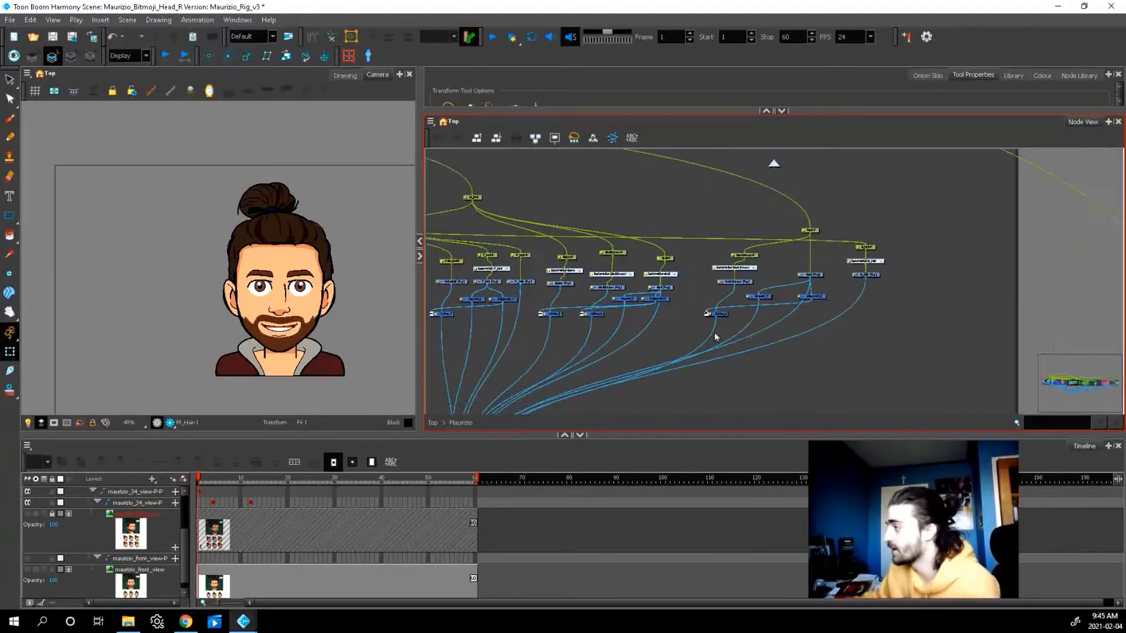
{"action": "scroll", "coordinate": [703, 322], "scroll_direction": "down", "scroll_amount": 5}
{"action": "scroll", "coordinate": [737, 299], "scroll_direction": "down", "scroll_amount": 3}
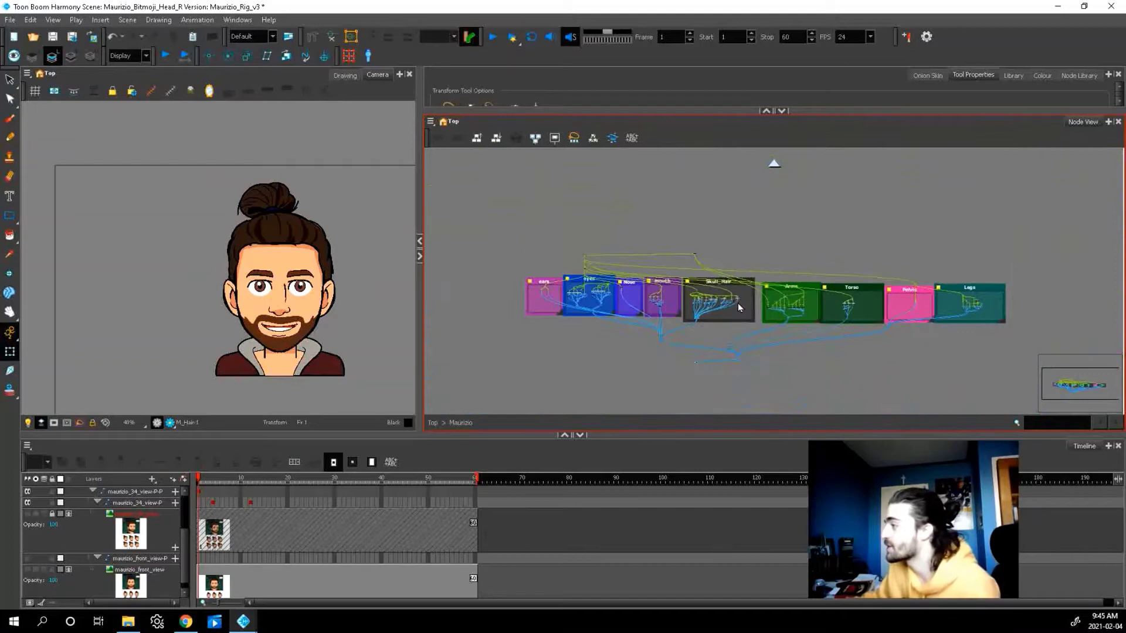
{"action": "scroll", "coordinate": [689, 288], "scroll_direction": "up", "scroll_amount": 1}
{"action": "left_click", "coordinate": [554, 281]}
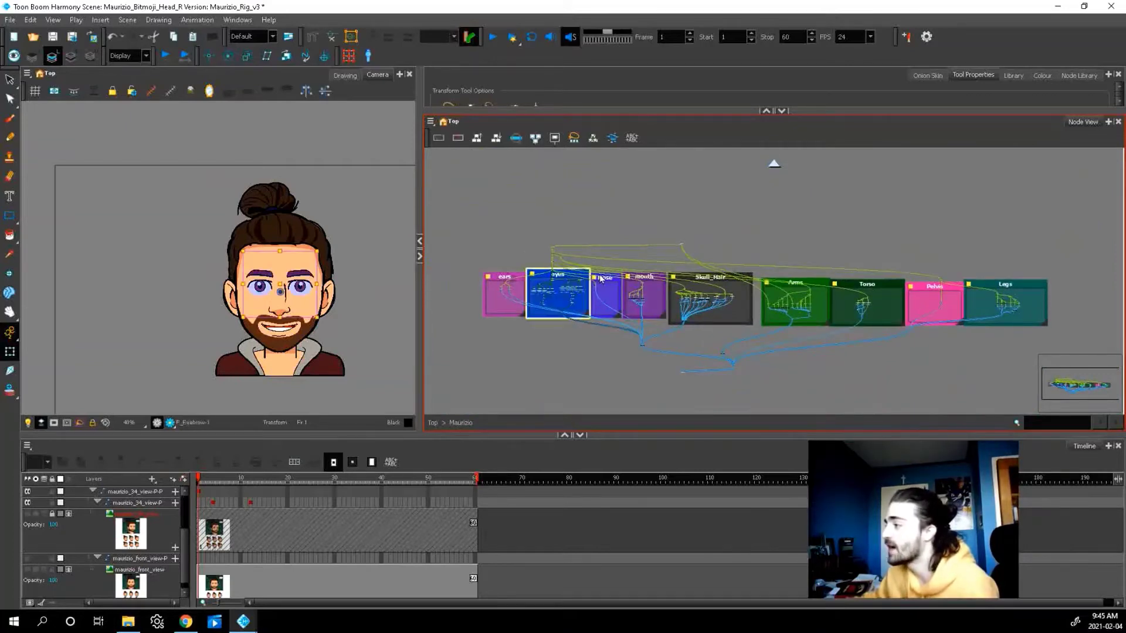
{"action": "left_click", "coordinate": [610, 285]}
{"action": "left_click", "coordinate": [644, 285]}
{"action": "left_click", "coordinate": [721, 279]}
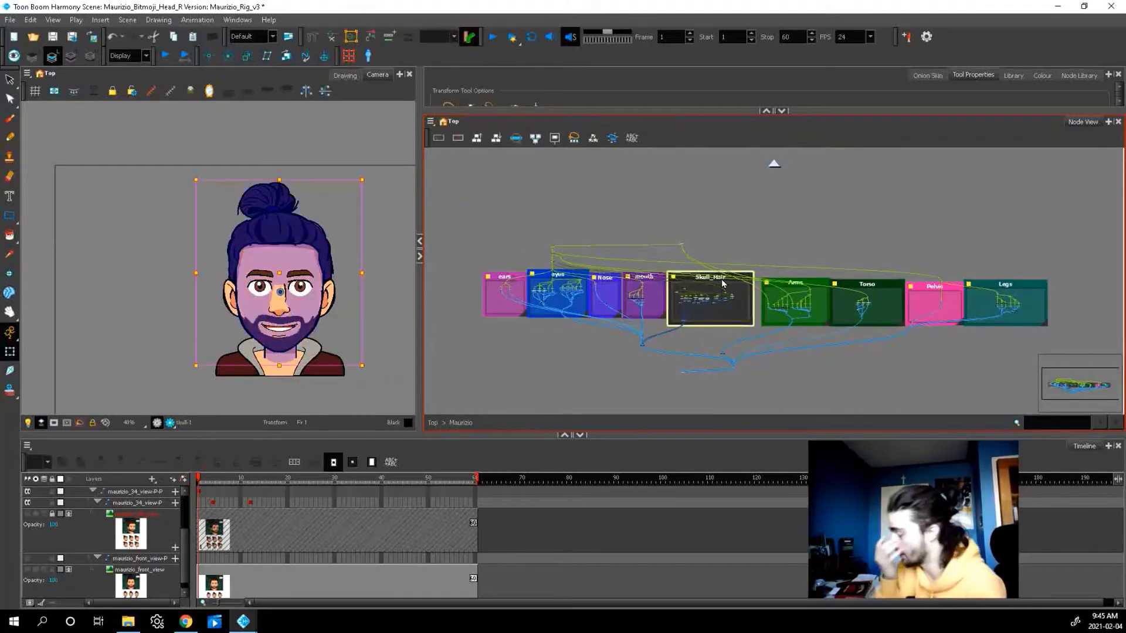
{"action": "scroll", "coordinate": [501, 294], "scroll_direction": "up", "scroll_amount": 8}
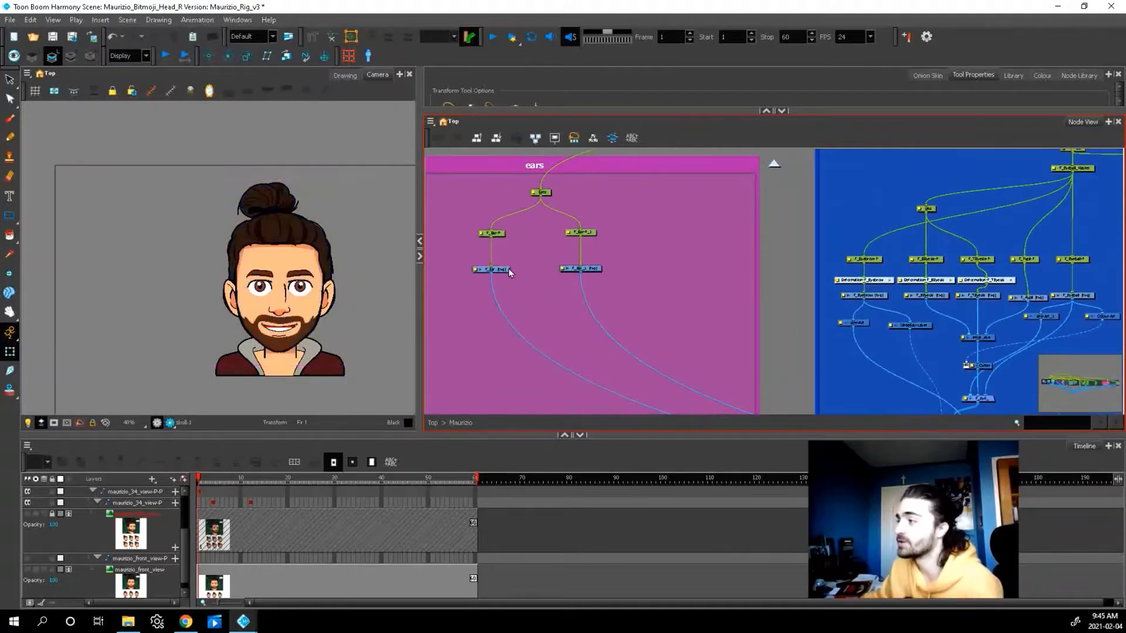
{"action": "scroll", "coordinate": [508, 269], "scroll_direction": "up", "scroll_amount": 3}
- Inspect the F_Ear drawing, undoing a nudge, then F_Eyeball, F_Pupil, F_TEyelid and F_Eyebrow
{"action": "left_click", "coordinate": [491, 274]}
{"action": "key", "text": "ctrl+z"}
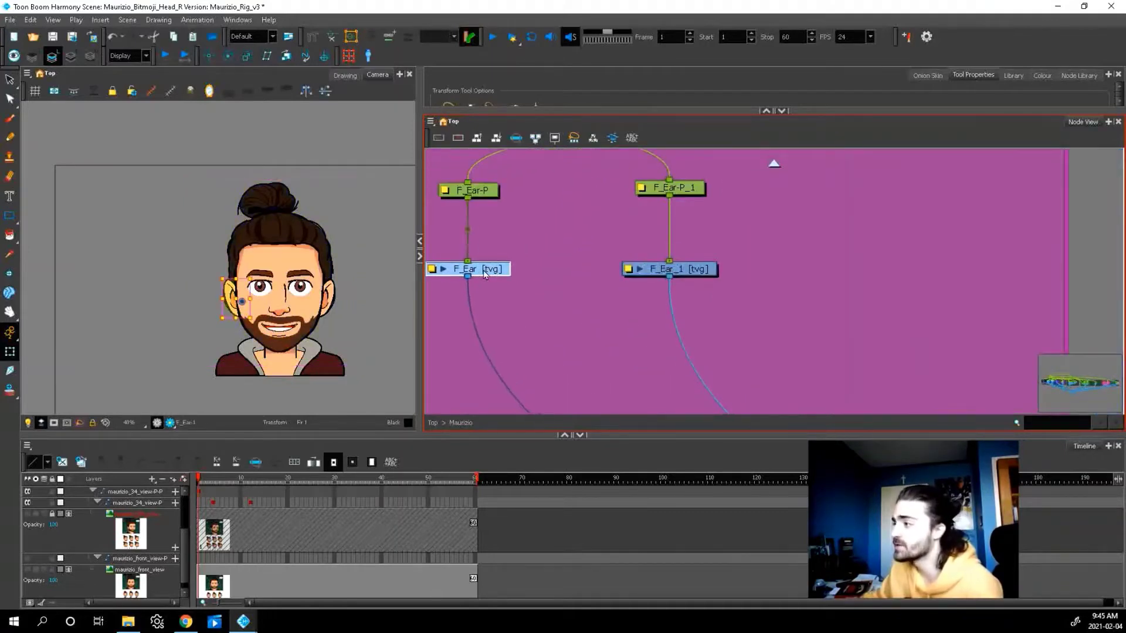
{"action": "scroll", "coordinate": [508, 273], "scroll_direction": "down", "scroll_amount": 5}
{"action": "scroll", "coordinate": [747, 293], "scroll_direction": "up", "scroll_amount": 6}
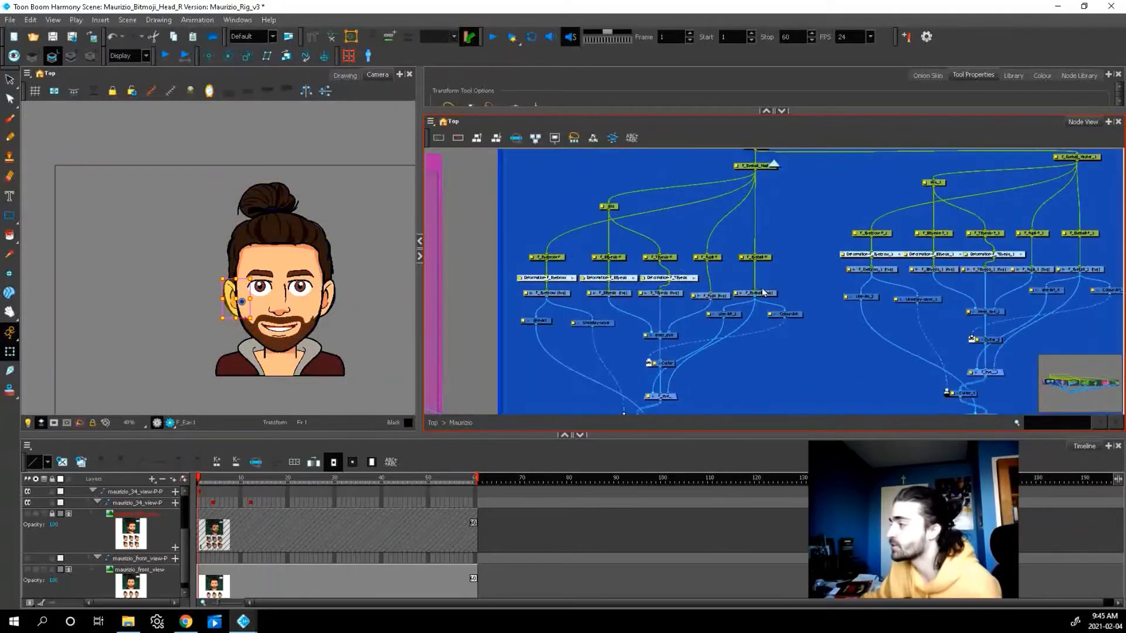
{"action": "left_click", "coordinate": [748, 296]}
{"action": "left_click", "coordinate": [701, 298]}
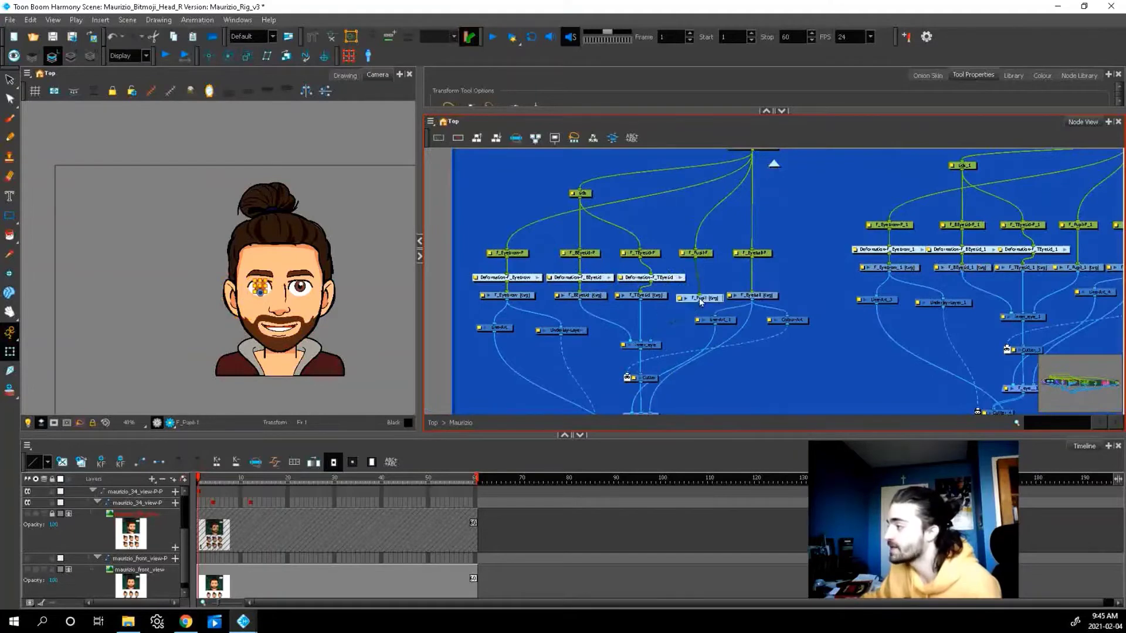
{"action": "left_click", "coordinate": [651, 296]}
{"action": "left_click", "coordinate": [508, 295]}
- Inspect the nose drawing and the Lips, Tongue and Low_Teeth mouth drawings
{"action": "scroll", "coordinate": [558, 299], "scroll_direction": "down", "scroll_amount": 2}
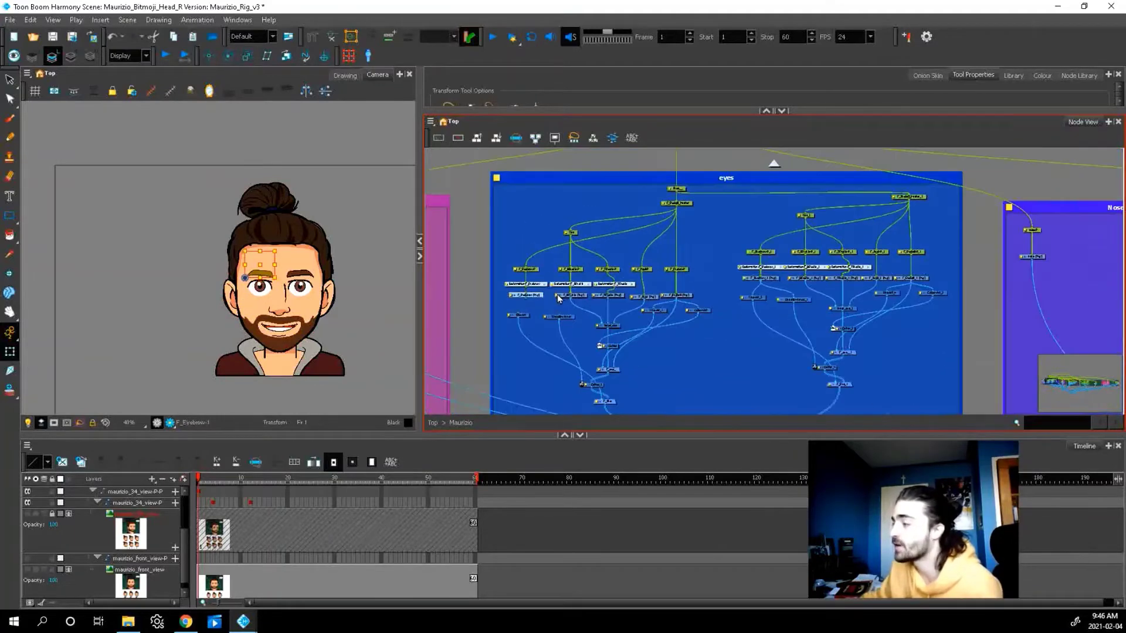
{"action": "scroll", "coordinate": [586, 299], "scroll_direction": "down", "scroll_amount": 4}
{"action": "left_click", "coordinate": [710, 272]}
{"action": "scroll", "coordinate": [927, 335], "scroll_direction": "down", "scroll_amount": 2}
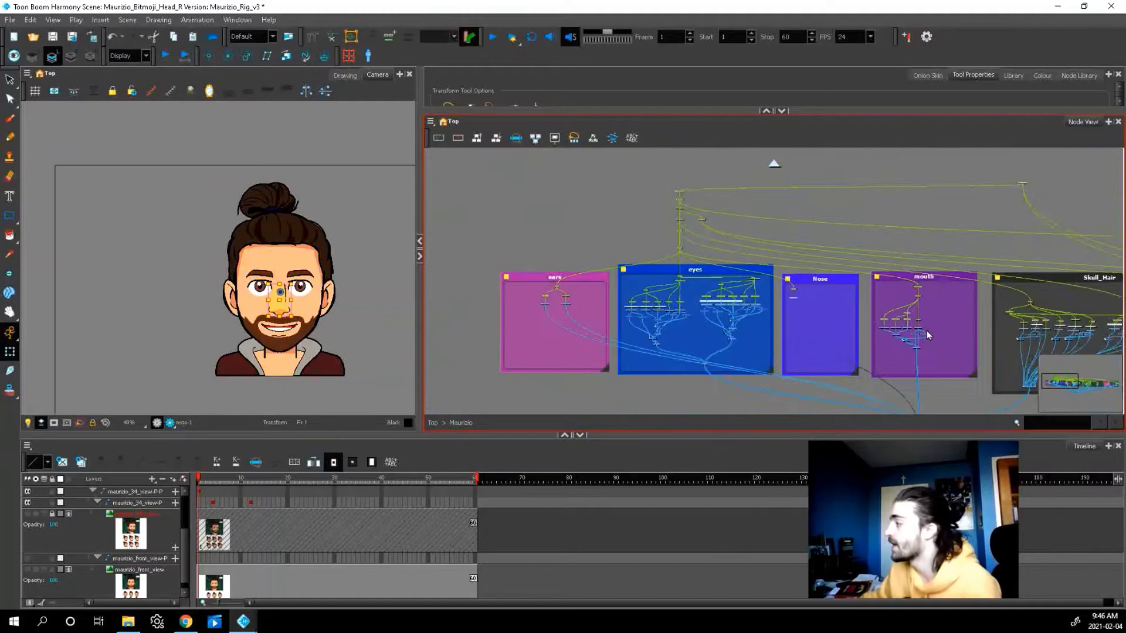
{"action": "scroll", "coordinate": [927, 336], "scroll_direction": "up", "scroll_amount": 5}
{"action": "left_click", "coordinate": [874, 322]}
{"action": "left_click", "coordinate": [798, 322]}
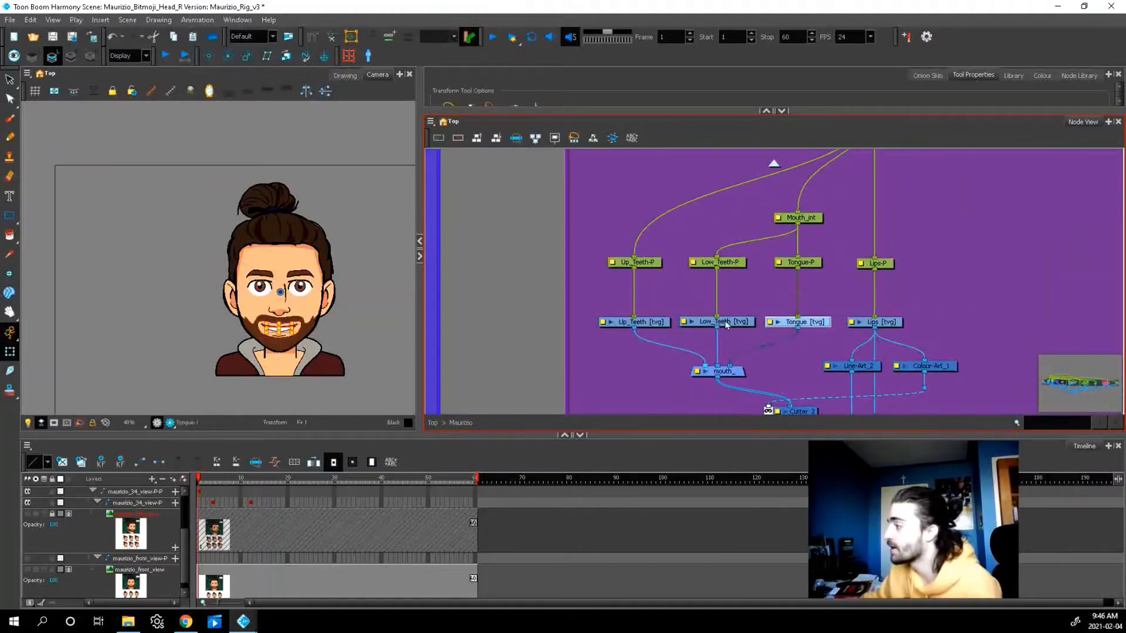
{"action": "left_click", "coordinate": [726, 325]}
- Inspect the SkullShadow, Beard and M_Hair drawings with the hair bun
{"action": "left_click", "coordinate": [710, 261]}
{"action": "left_click", "coordinate": [645, 252]}
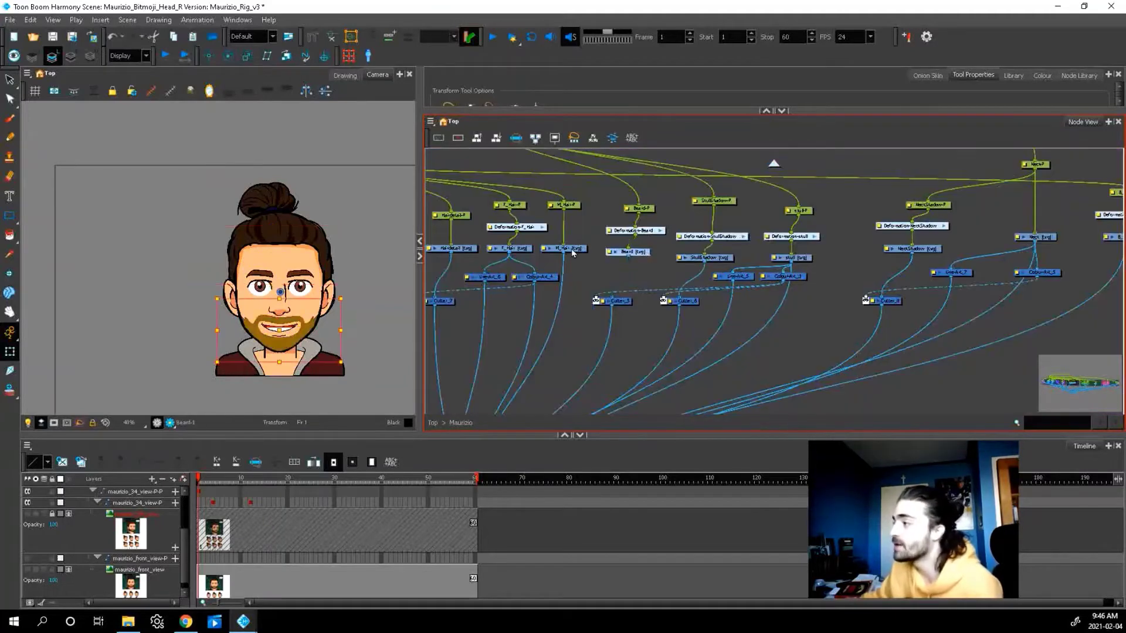
{"action": "left_click", "coordinate": [571, 249]}
{"action": "scroll", "coordinate": [672, 255], "scroll_direction": "down", "scroll_amount": 1}
{"action": "scroll", "coordinate": [676, 253], "scroll_direction": "down", "scroll_amount": 4}
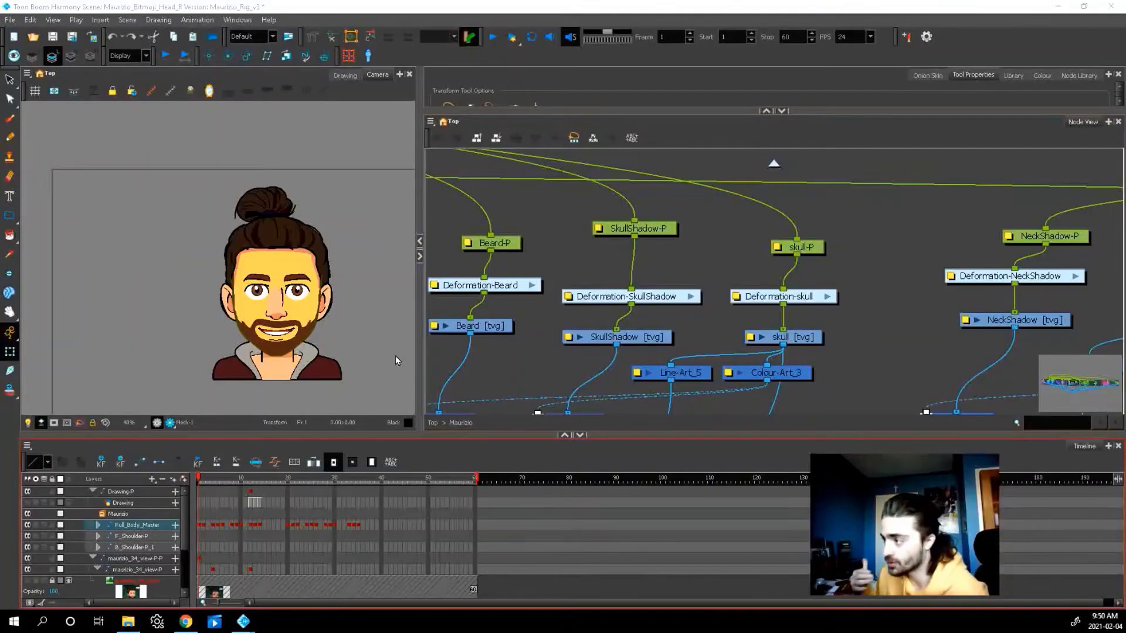
- Select the skull drawing and drag its right deformation point up to reshape the head
{"action": "left_click", "coordinate": [202, 526]}
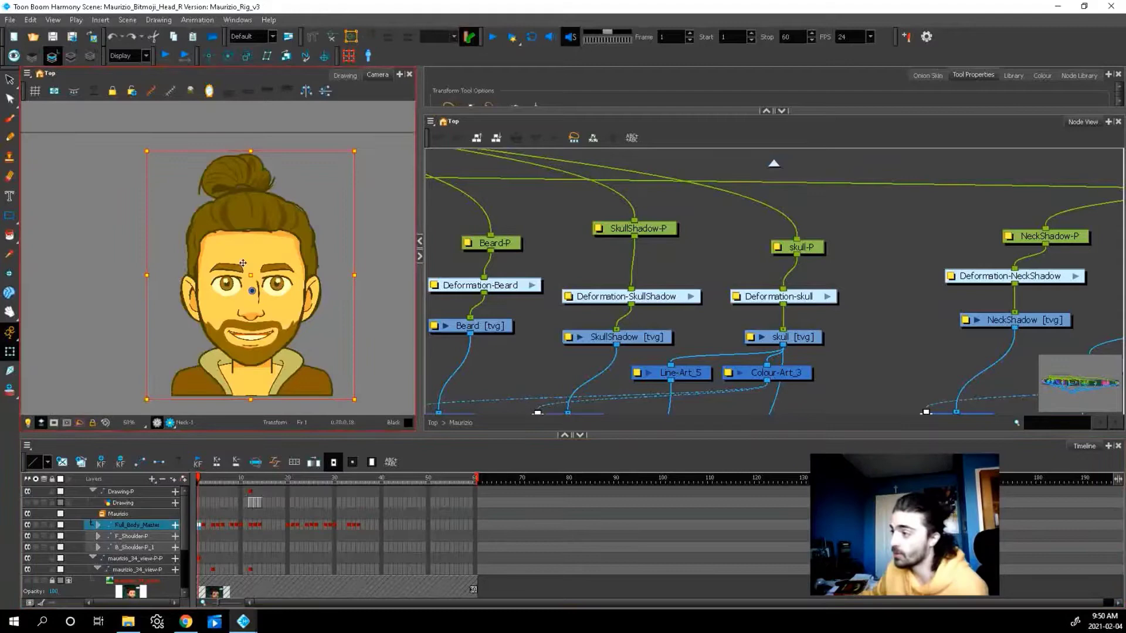
{"action": "left_click", "coordinate": [325, 330]}
{"action": "left_click", "coordinate": [290, 307]}
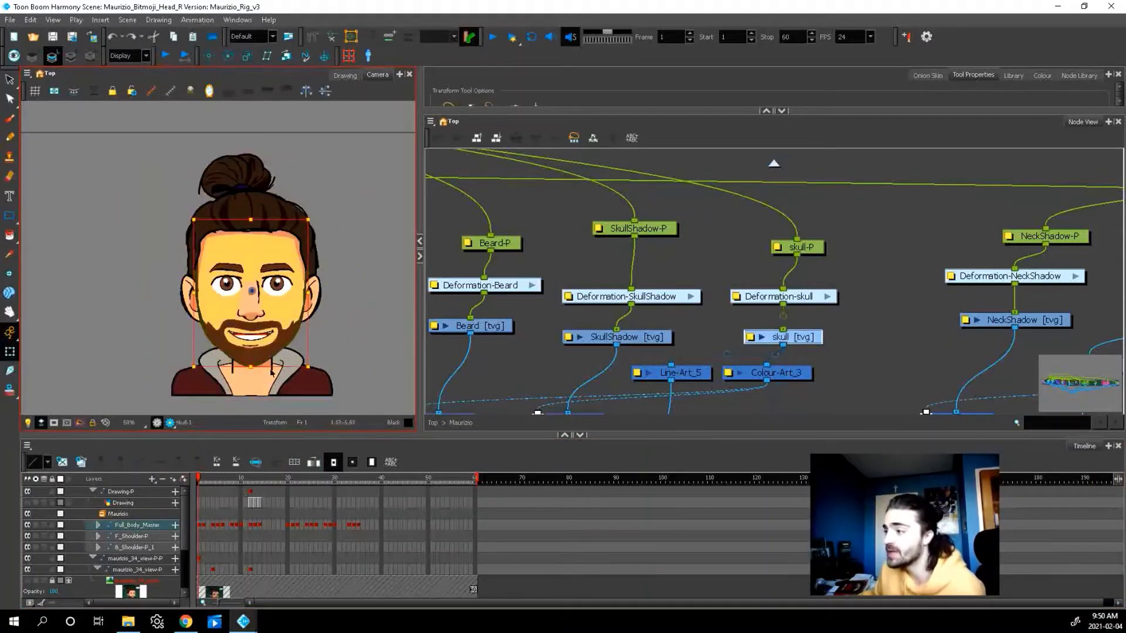
{"action": "left_click", "coordinate": [278, 370]}
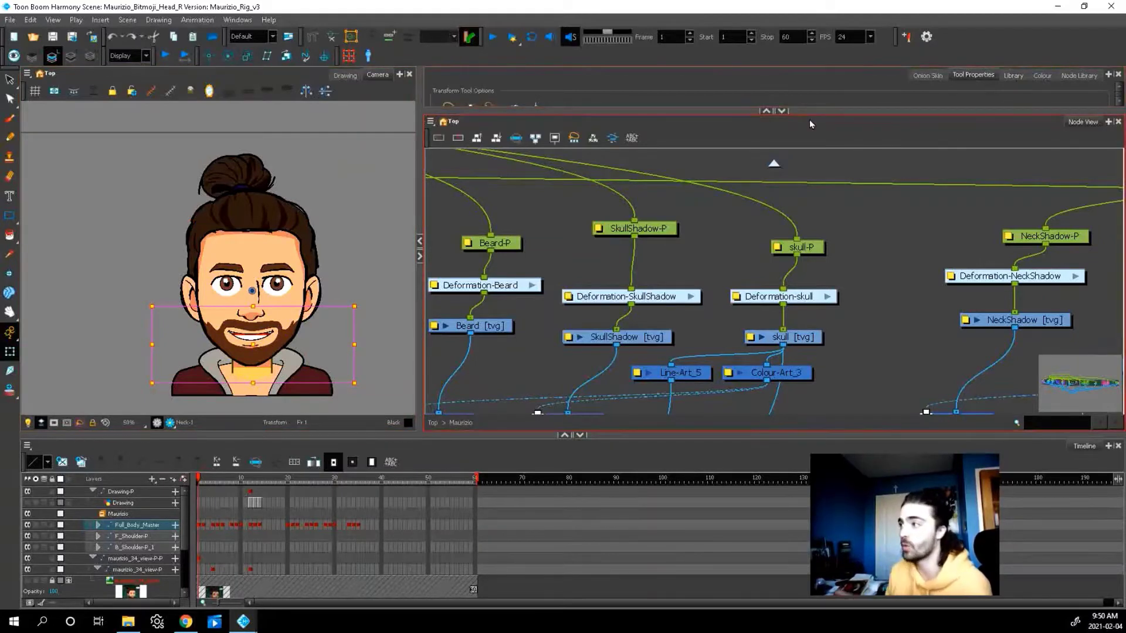
{"action": "left_click", "coordinate": [788, 337]}
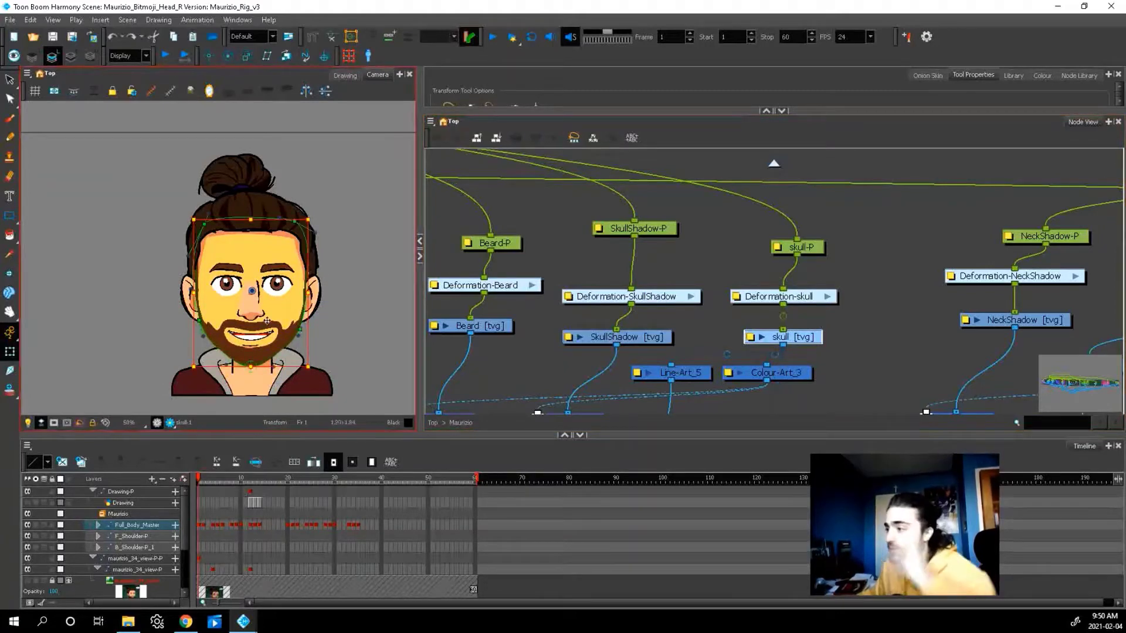
{"action": "scroll", "coordinate": [237, 350], "scroll_direction": "up", "scroll_amount": 3}
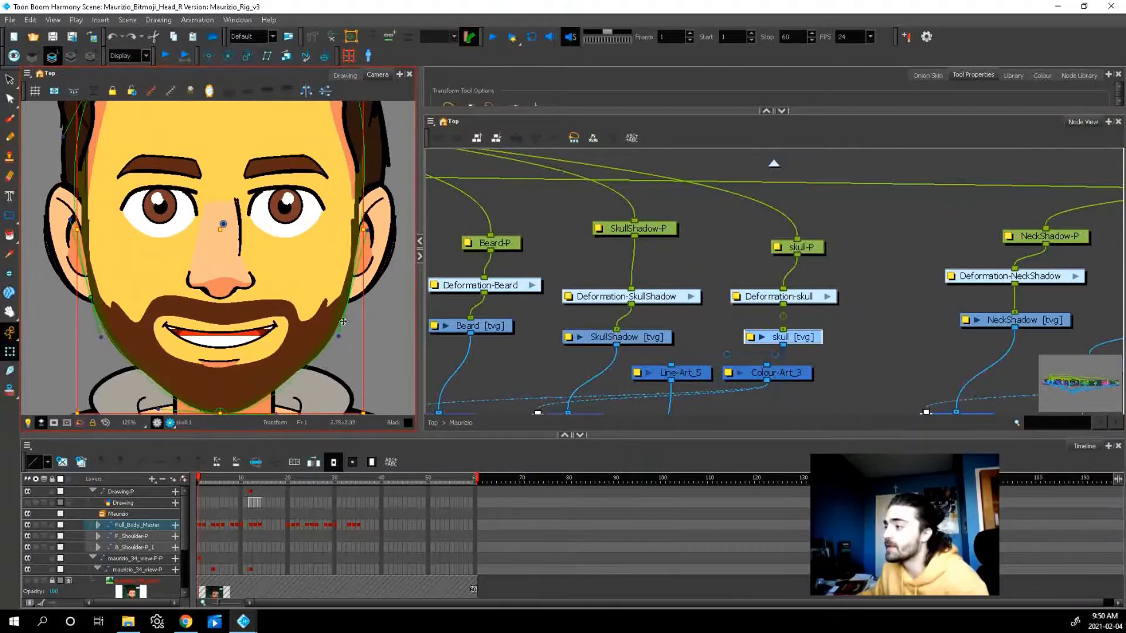
{"action": "left_click_drag", "start_coordinate": [345, 323], "coordinate": [374, 290]}
- Save the scene and expand the Transform tool options
{"action": "key", "text": "ctrl+s"}
{"action": "scroll", "coordinate": [374, 290], "scroll_direction": "down", "scroll_amount": 4}
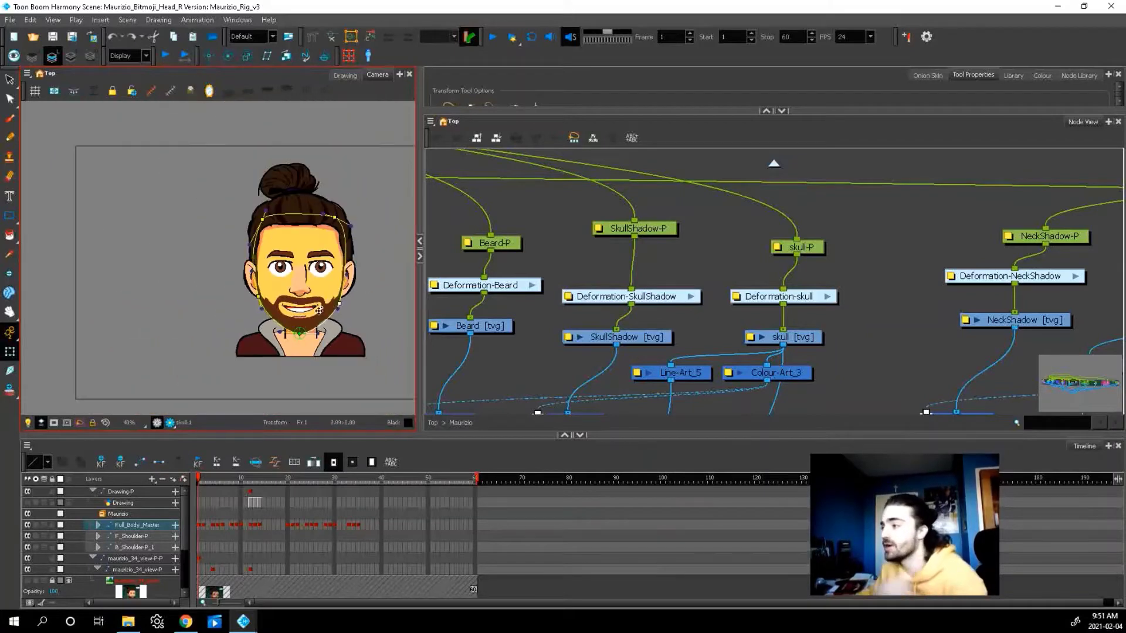
{"action": "scroll", "coordinate": [320, 253], "scroll_direction": "up", "scroll_amount": 2}
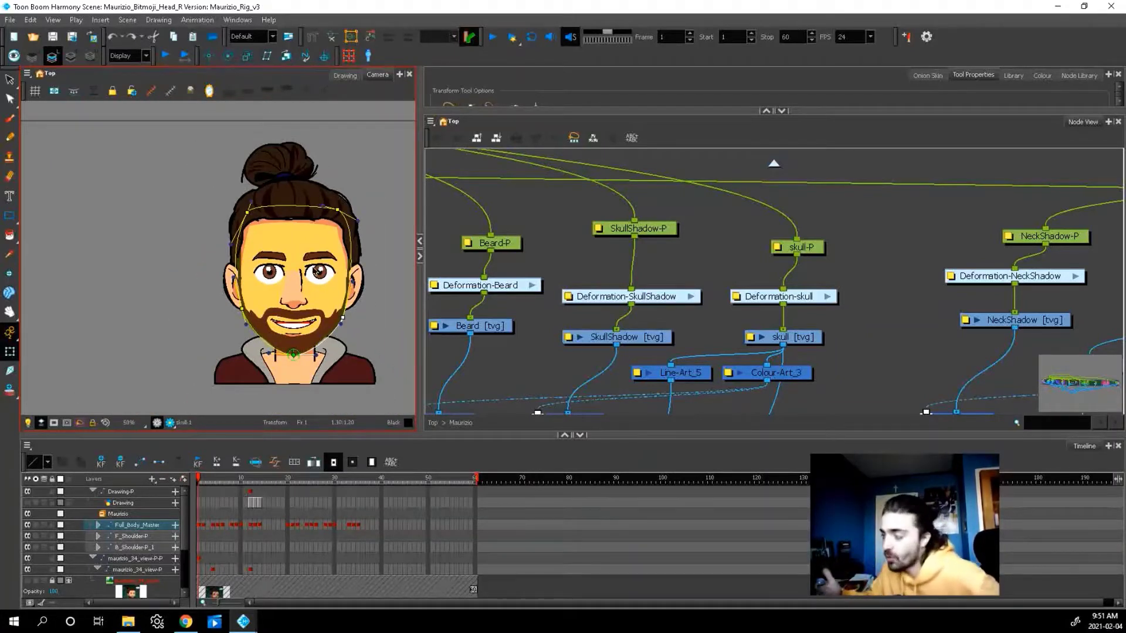
{"action": "left_click_drag", "start_coordinate": [764, 111], "coordinate": [764, 207]}
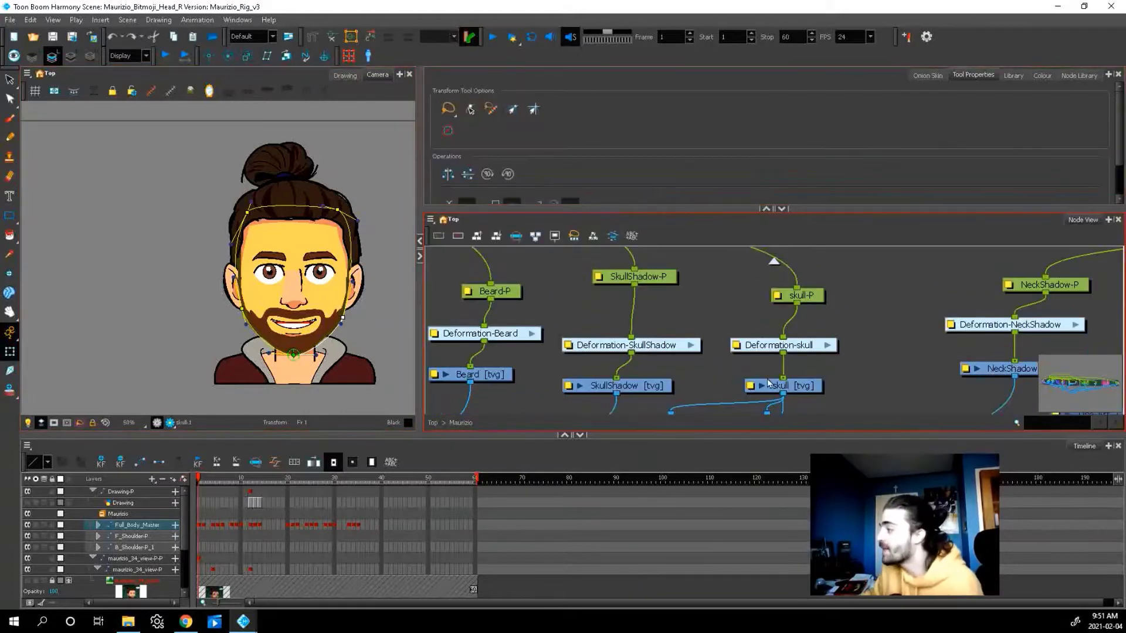
- Reselect the skull drawing and switch the Rigging tool to its fourth mode
{"action": "left_click", "coordinate": [747, 385]}
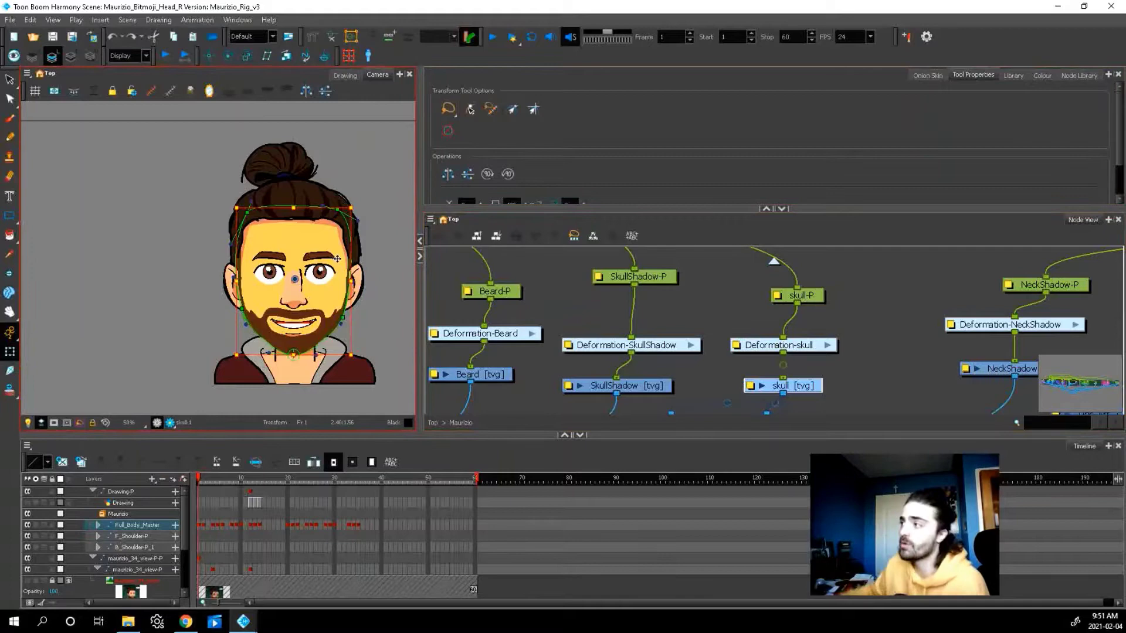
{"action": "left_click", "coordinate": [312, 38]}
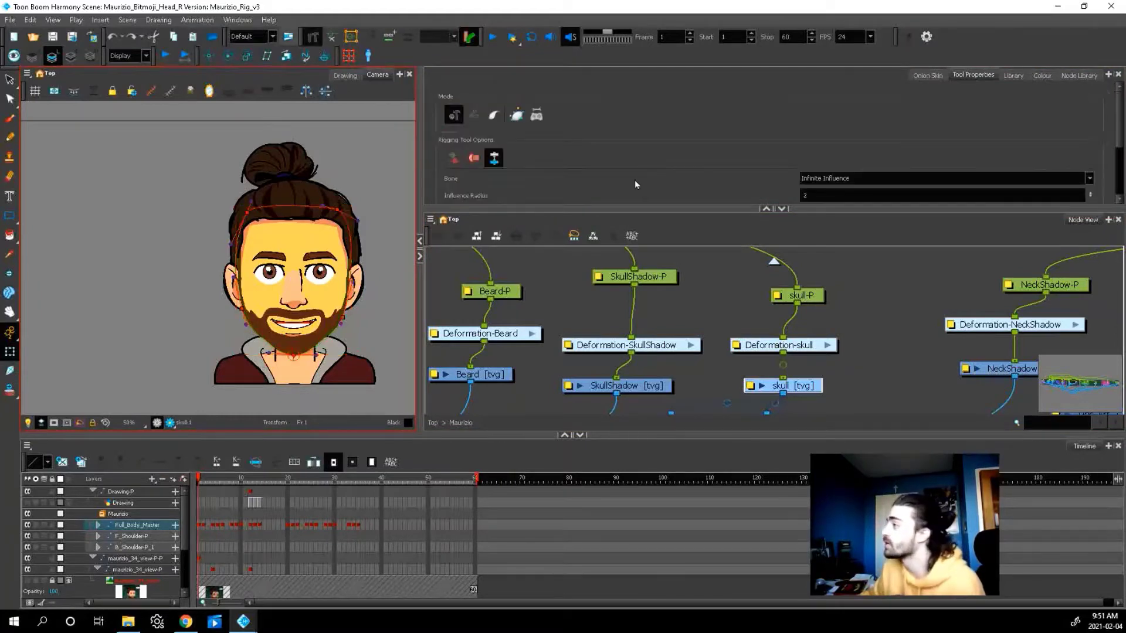
{"action": "left_click", "coordinate": [516, 116]}
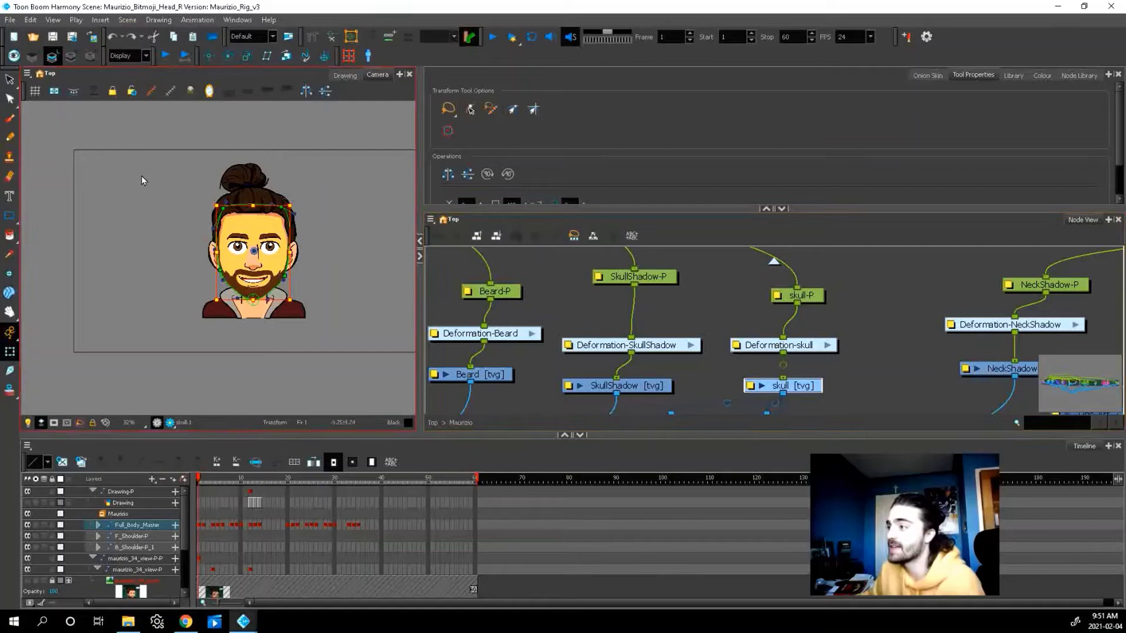
- Lasso-select the whole head, hide the deformer overlays, then clear the selection
{"action": "left_click_drag", "start_coordinate": [128, 216], "coordinate": [374, 353]}
{"action": "left_click_drag", "start_coordinate": [139, 252], "coordinate": [141, 258]}
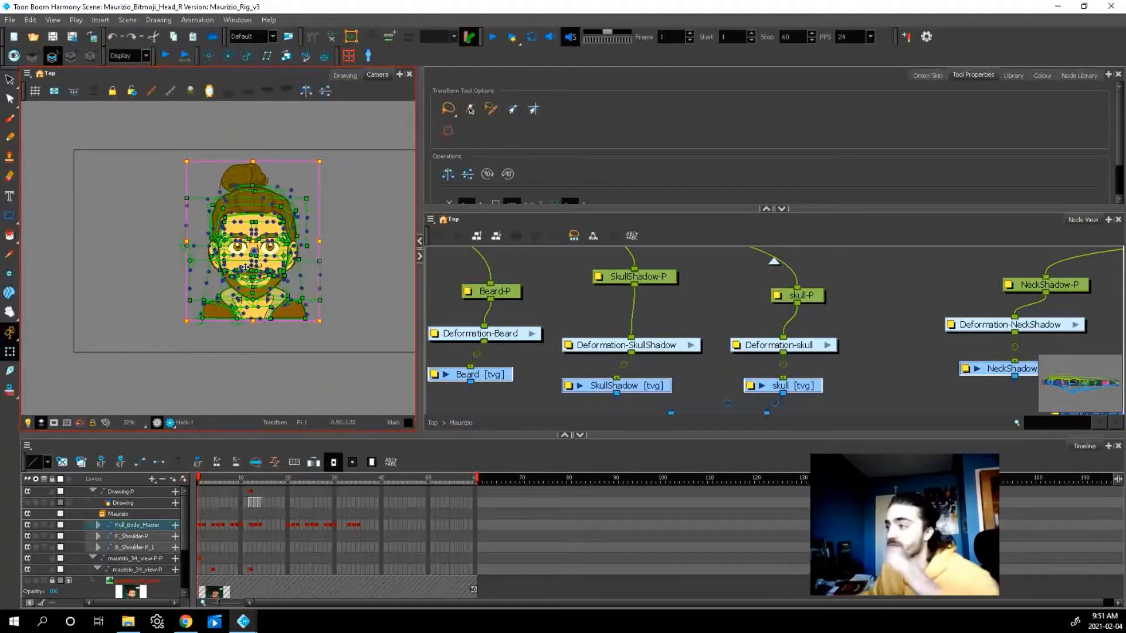
{"action": "scroll", "coordinate": [263, 273], "scroll_direction": "up", "scroll_amount": 3}
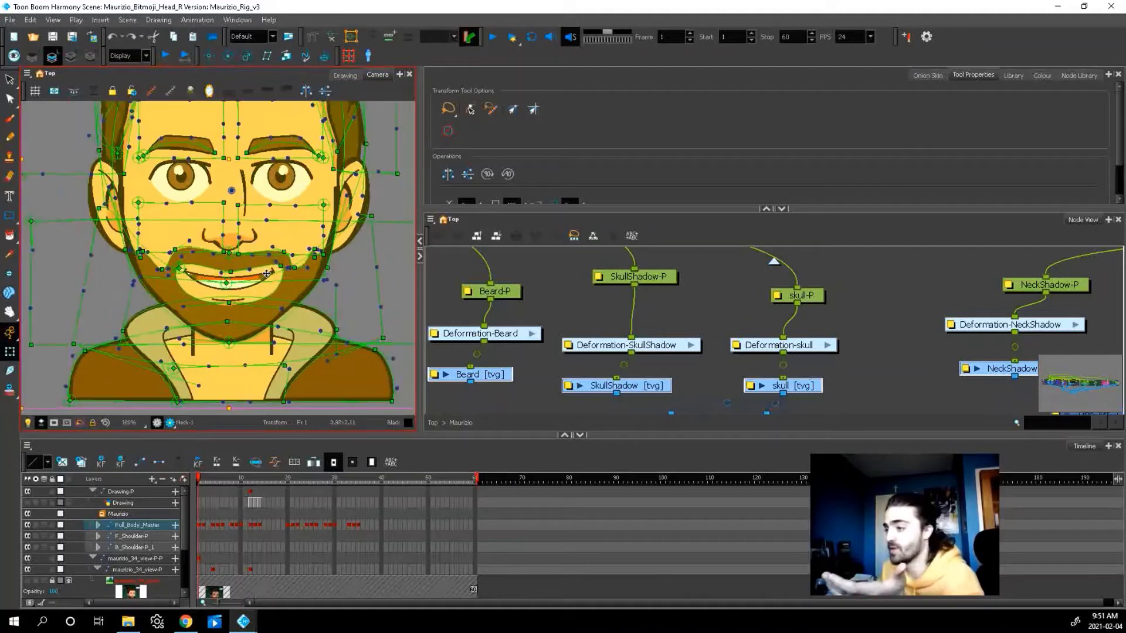
{"action": "scroll", "coordinate": [233, 238], "scroll_direction": "down", "scroll_amount": 2}
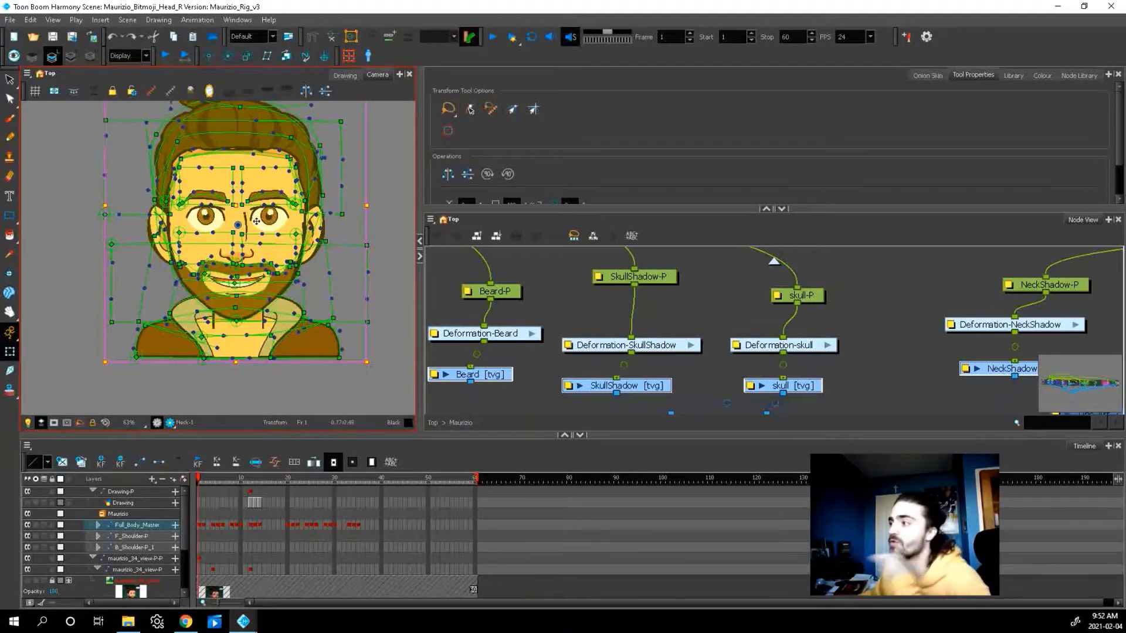
{"action": "left_click", "coordinate": [250, 296]}
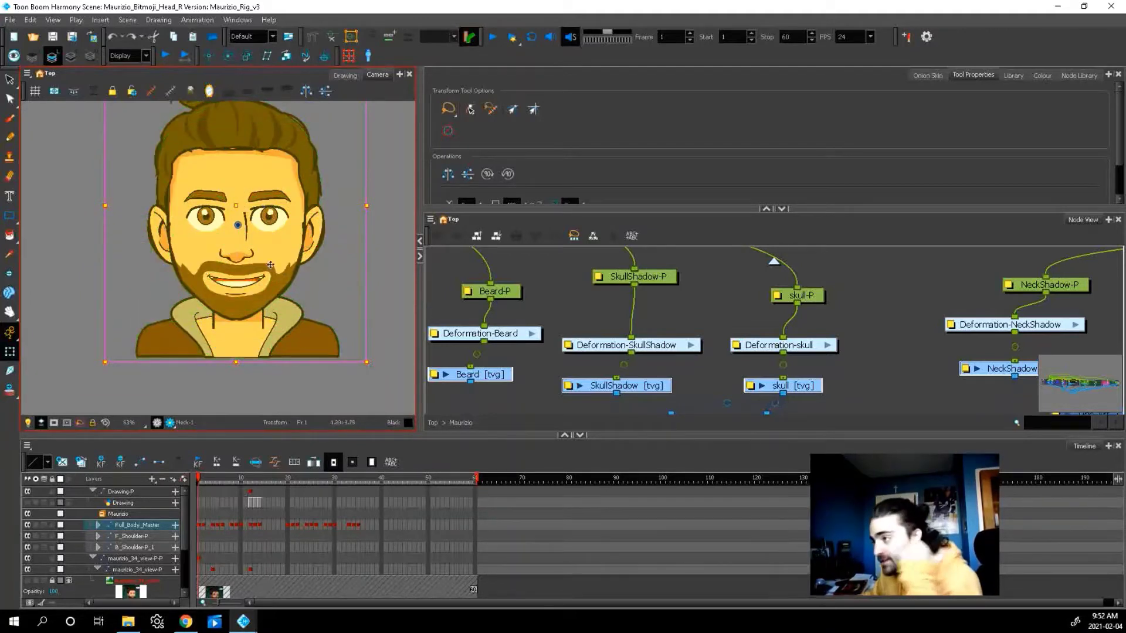
{"action": "left_click", "coordinate": [199, 526]}
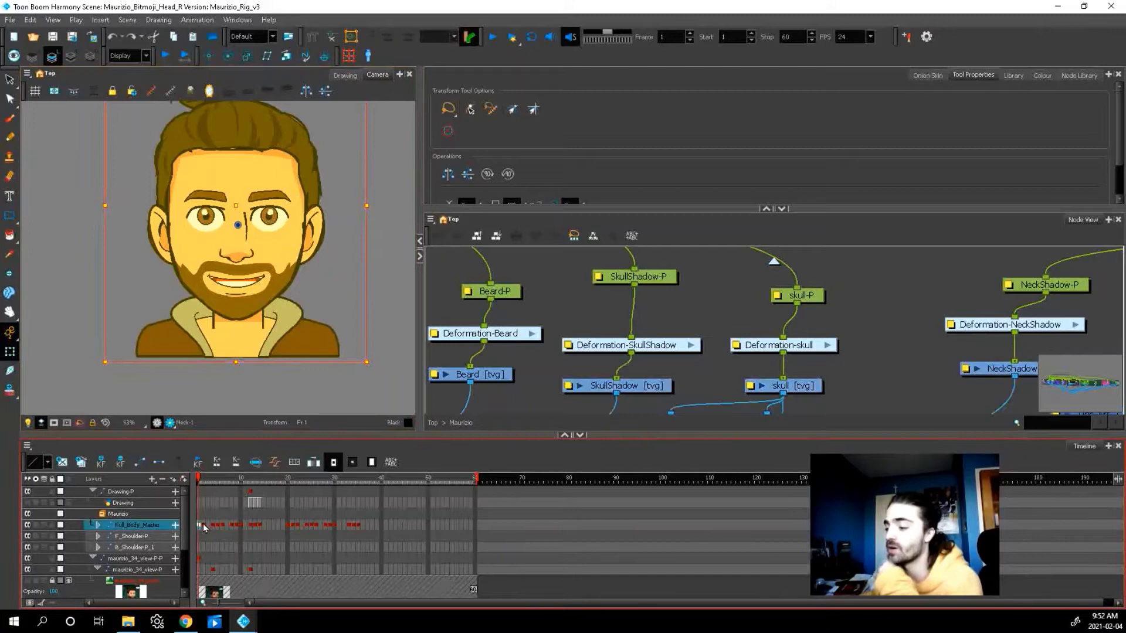
- Step through four master keyframe poses, then back to frame 1
{"action": "left_click", "coordinate": [206, 470]}
{"action": "left_click", "coordinate": [206, 470]}
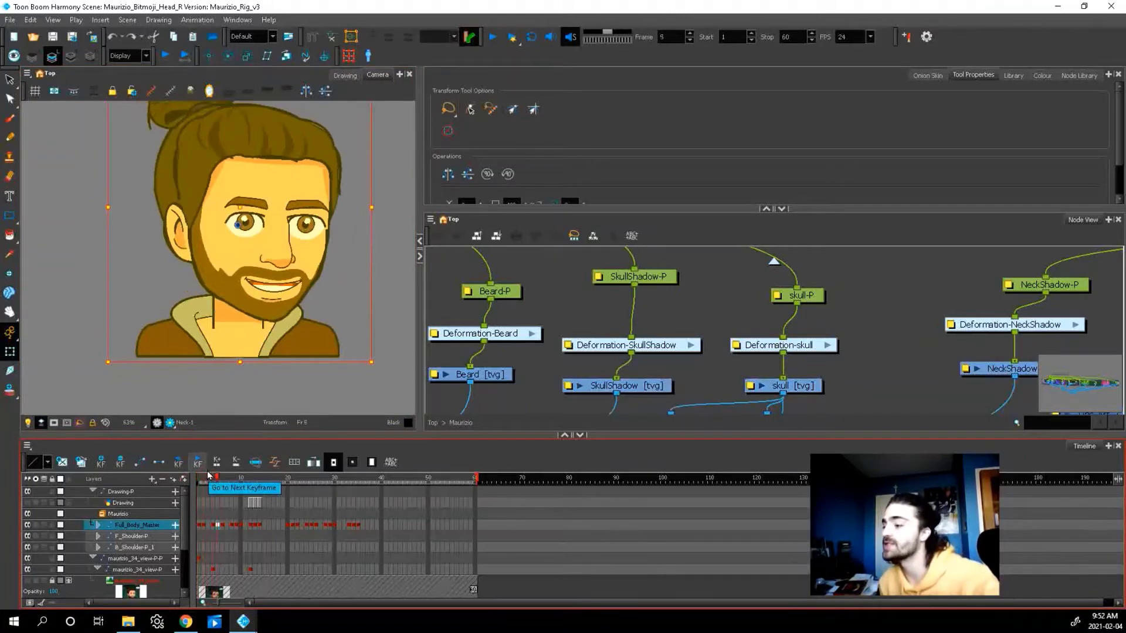
{"action": "left_click", "coordinate": [206, 470]}
{"action": "left_click", "coordinate": [207, 470]}
{"action": "key", "text": "semicolon"}
{"action": "key", "text": "semicolon"}
{"action": "key", "text": "semicolon"}
{"action": "key", "text": "semicolon"}
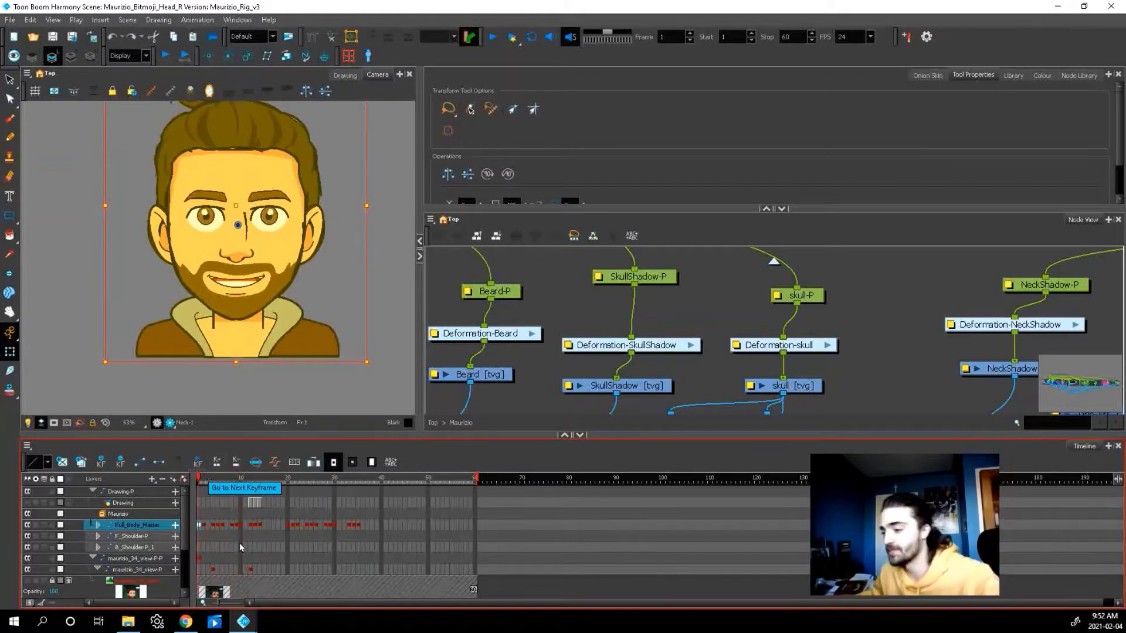
- Show the Bitmoji reference image at 50% opacity
{"action": "left_click", "coordinate": [27, 581]}
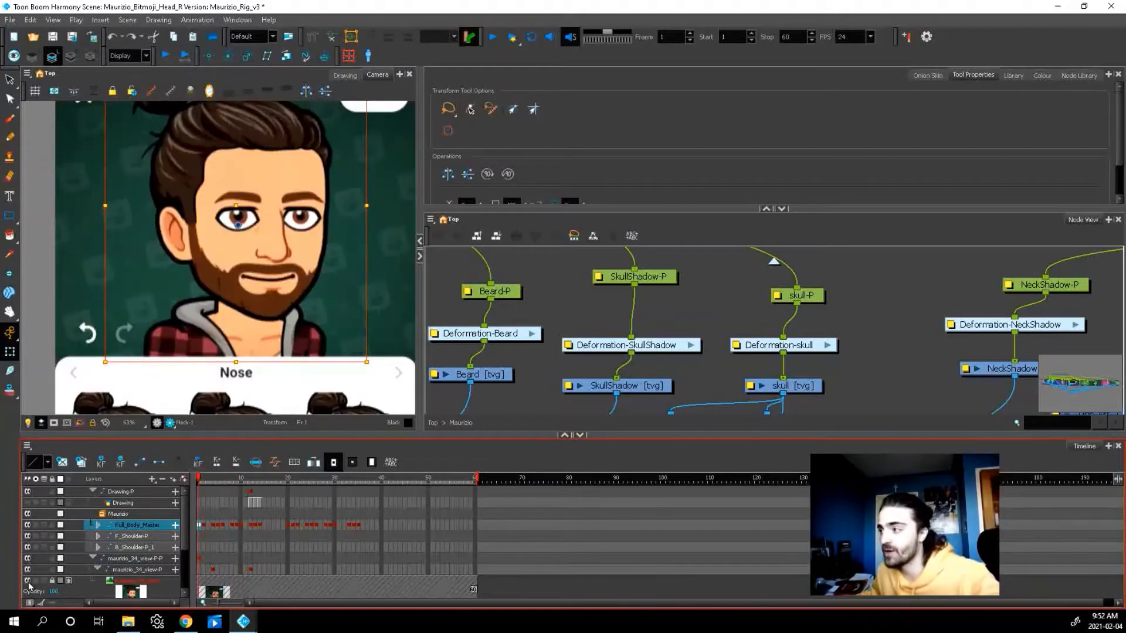
{"action": "left_click", "coordinate": [54, 591]}
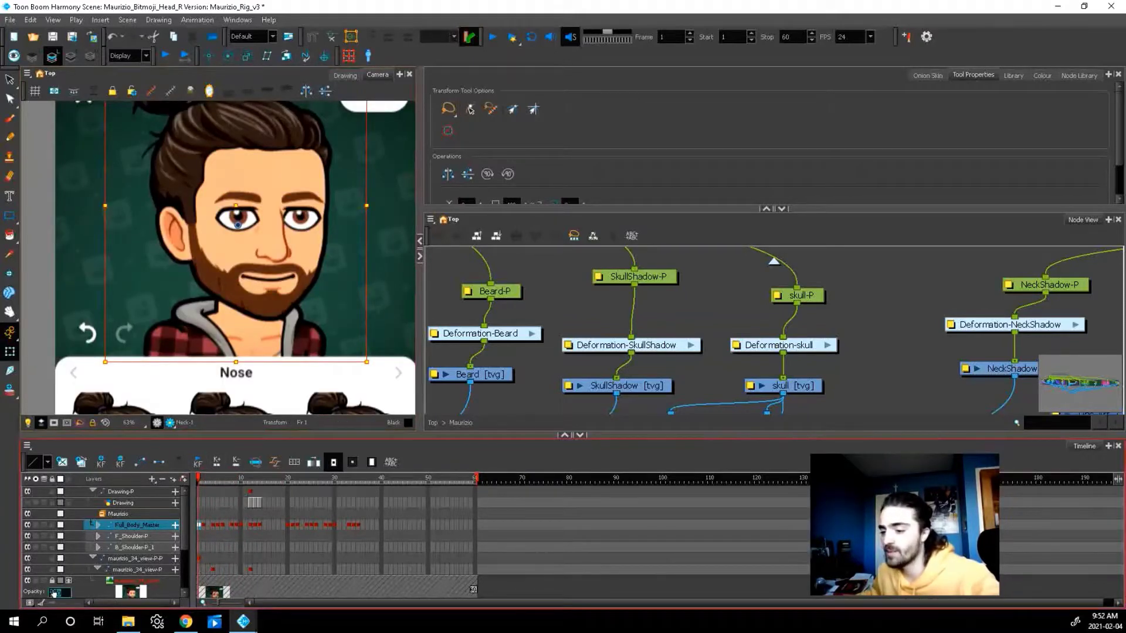
{"action": "type", "text": "50"}
{"action": "key", "text": "Return"}
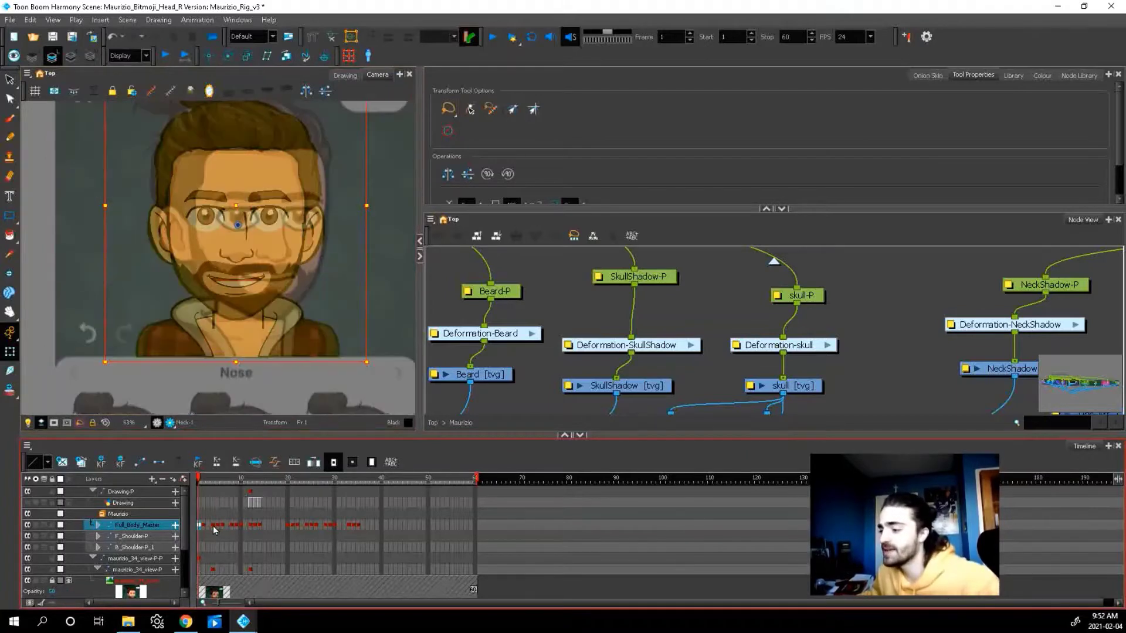
- Drag the skull deformation's jaw and chin points to match the reference
{"action": "left_click", "coordinate": [289, 286]}
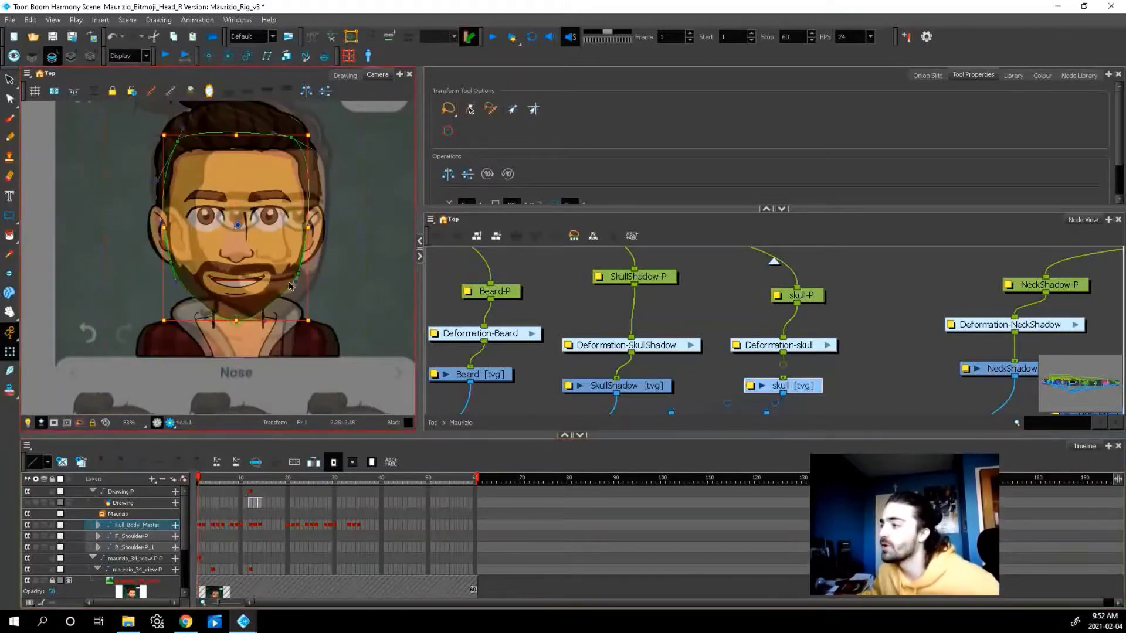
{"action": "scroll", "coordinate": [289, 286], "scroll_direction": "up", "scroll_amount": 2}
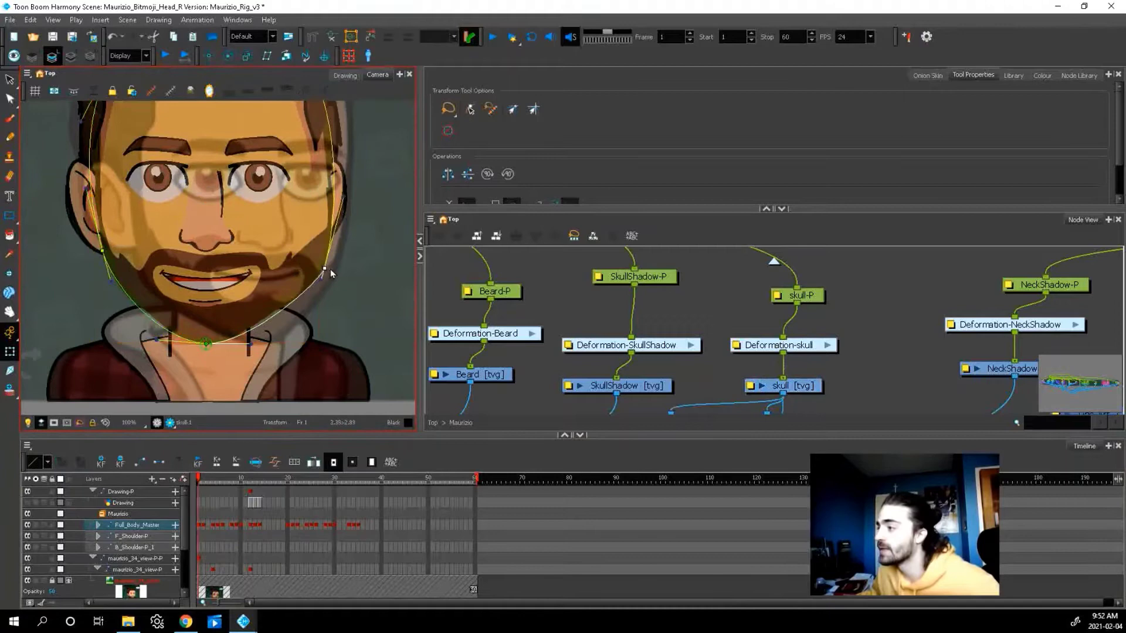
{"action": "left_click_drag", "start_coordinate": [330, 270], "coordinate": [337, 273]}
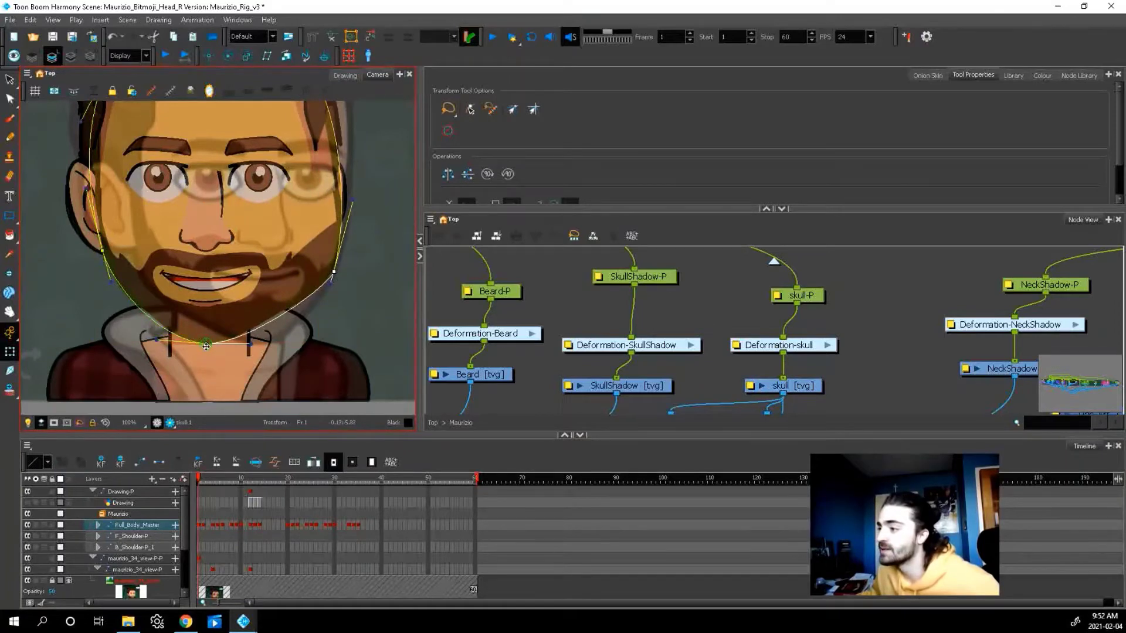
{"action": "left_click_drag", "start_coordinate": [206, 343], "coordinate": [255, 343]}
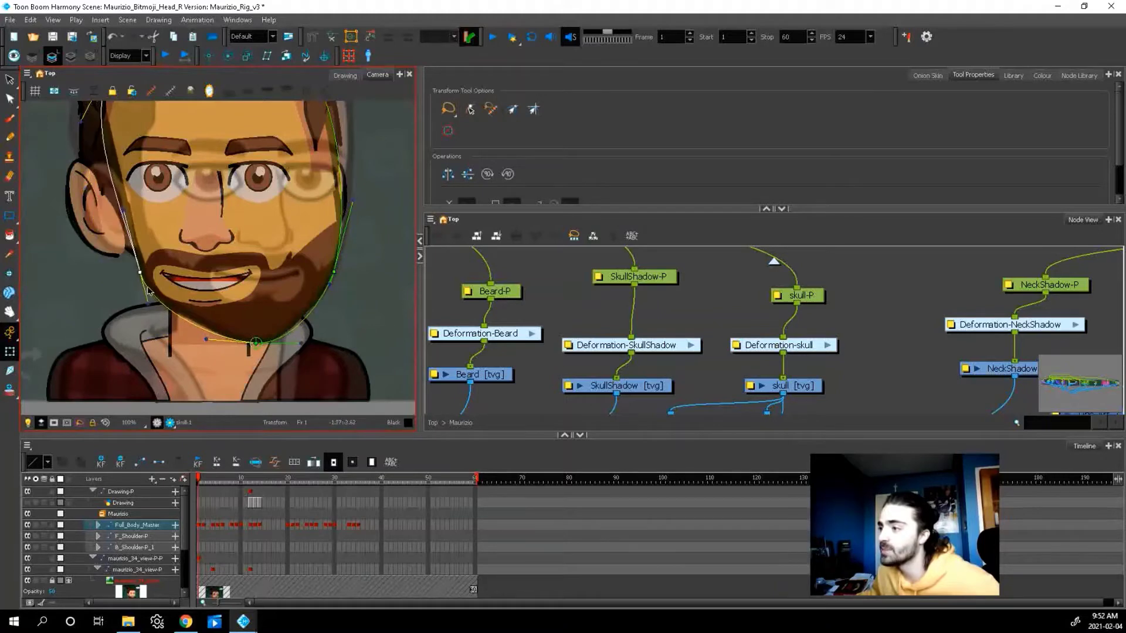
- Step the Full_Body_Master poses from frame 1 to frame 4, selecting the head drawing
{"action": "left_click", "coordinate": [201, 526]}
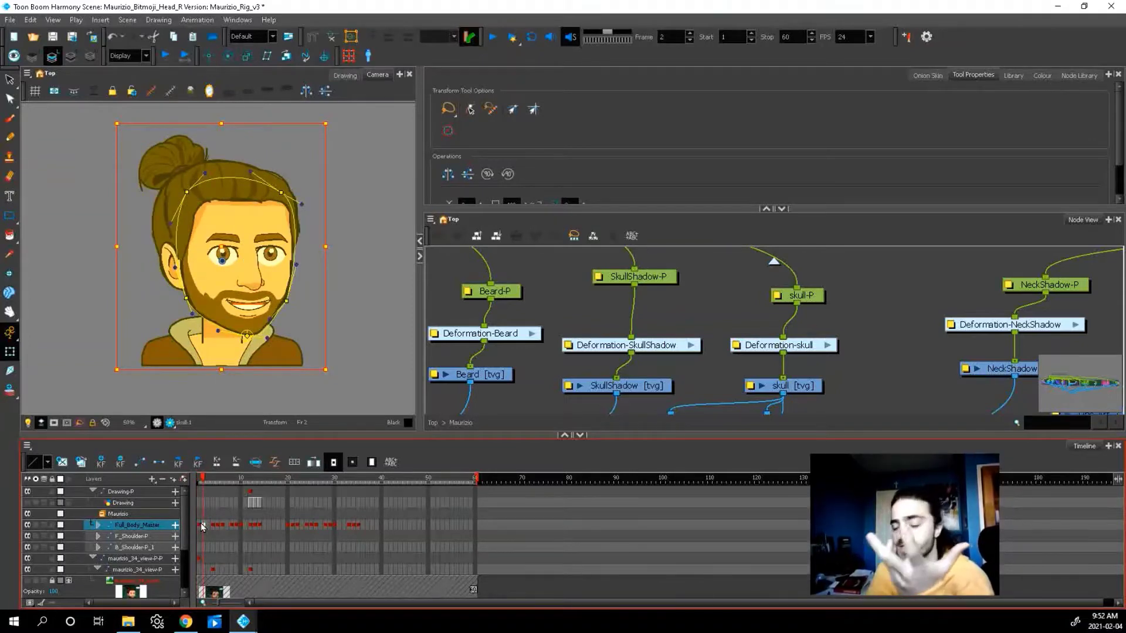
{"action": "key", "text": "period"}
{"action": "key", "text": "period"}
{"action": "key", "text": "2"}
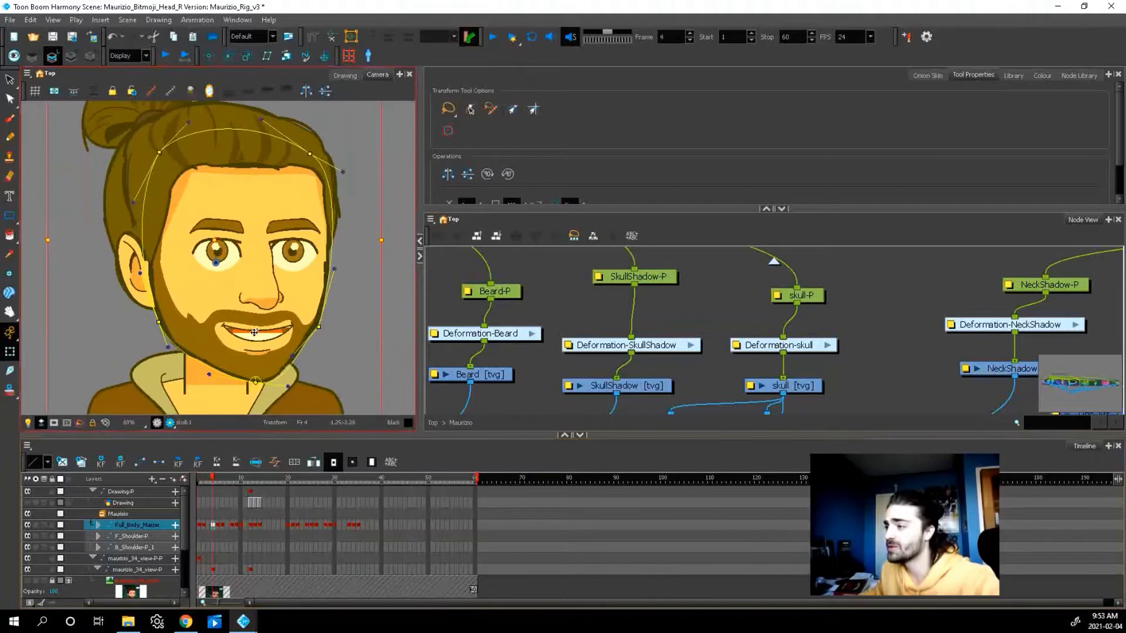
{"action": "key", "text": "shift+b"}
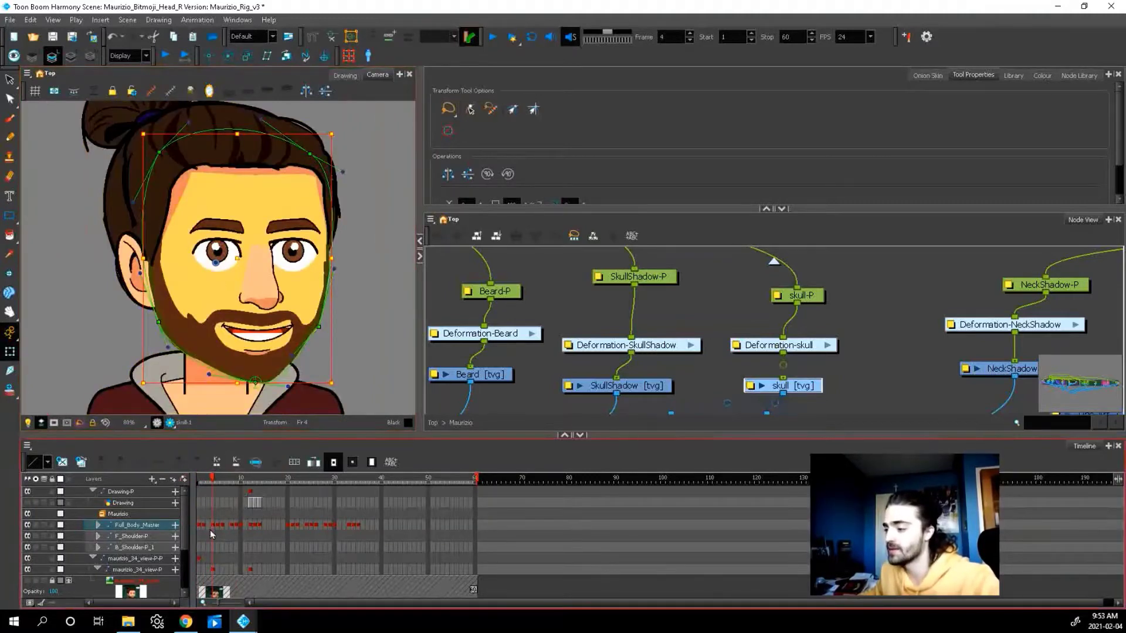
{"action": "left_click", "coordinate": [212, 527]}
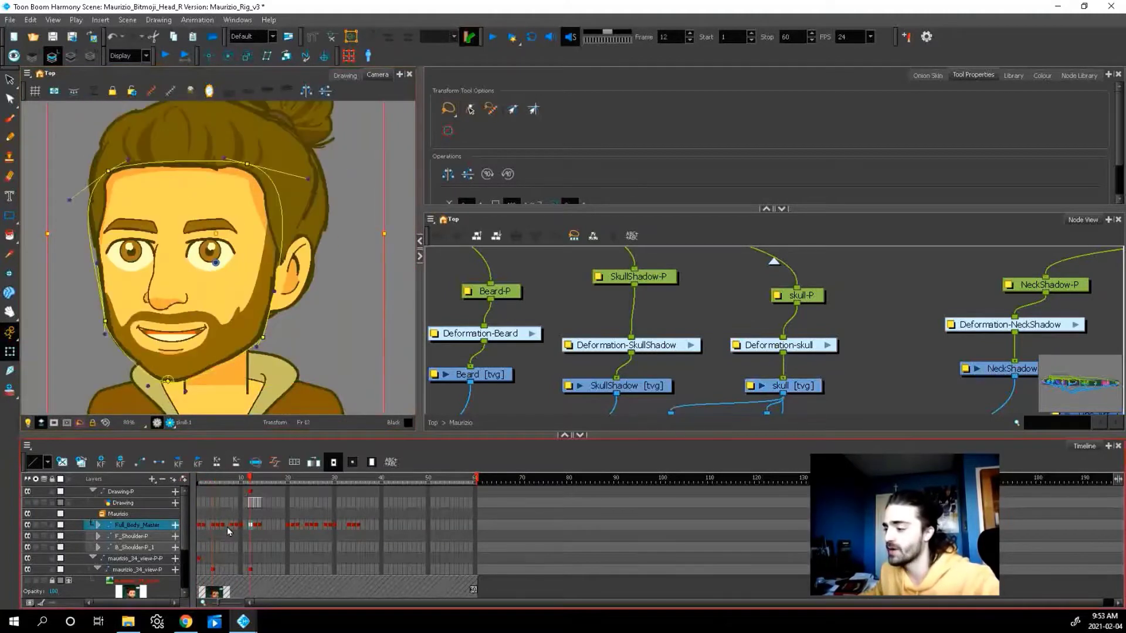
{"action": "scroll", "coordinate": [222, 342], "scroll_direction": "down", "scroll_amount": 1}
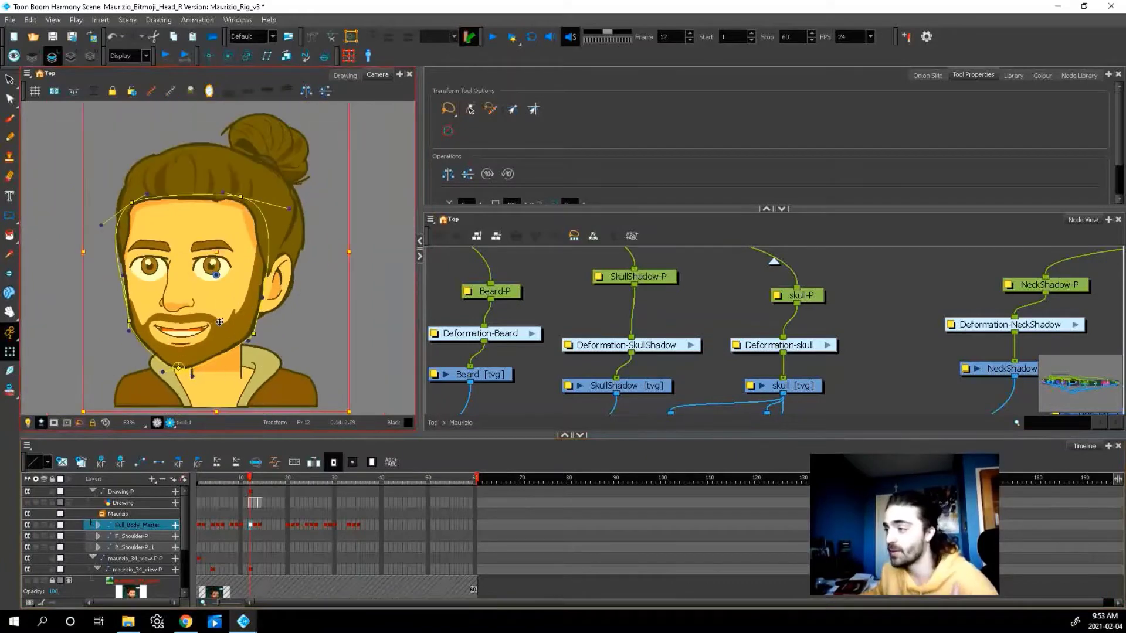
{"action": "scroll", "coordinate": [220, 321], "scroll_direction": "up", "scroll_amount": 2}
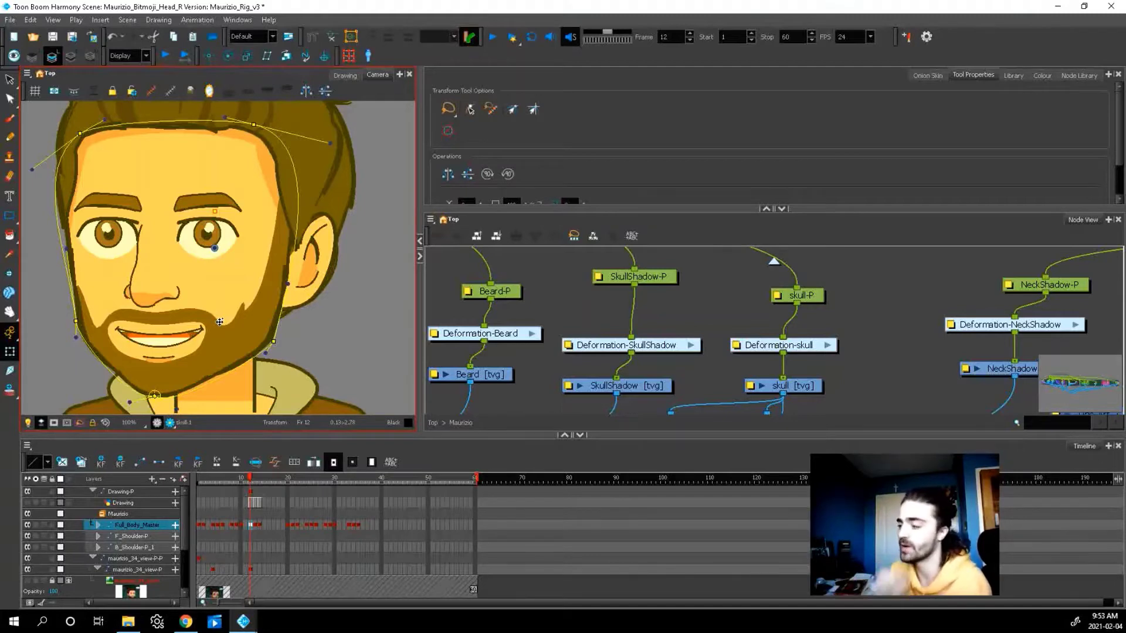
- Return to frame 1's front pose and scrub the timeline to watch the head turn
{"action": "left_click", "coordinate": [199, 482]}
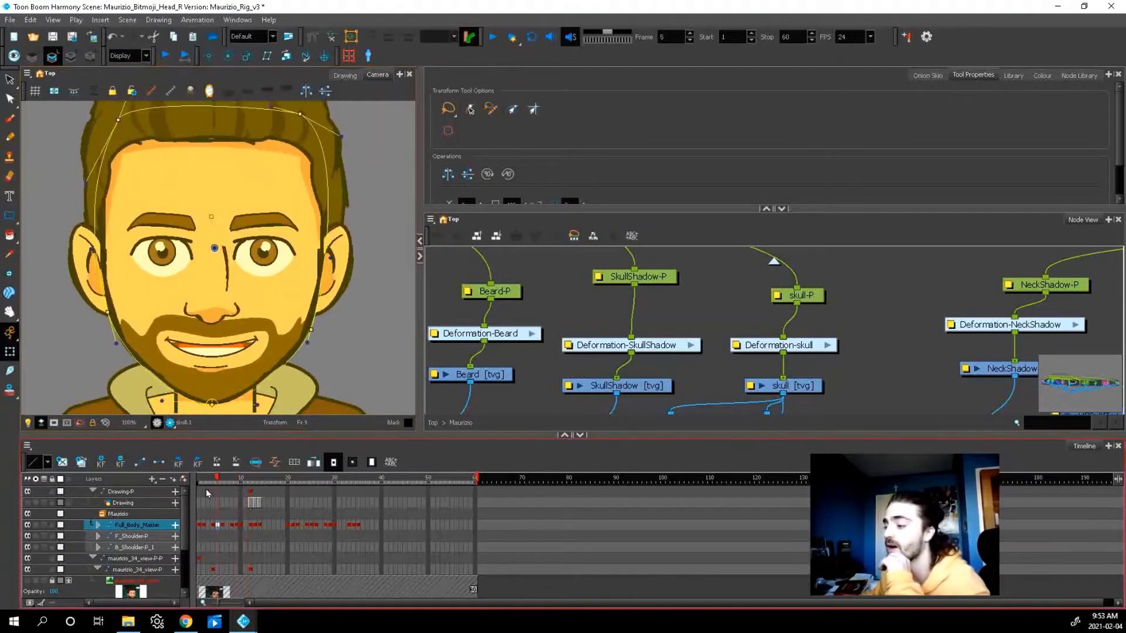
{"action": "key", "text": "period"}
{"action": "key", "text": "period"}
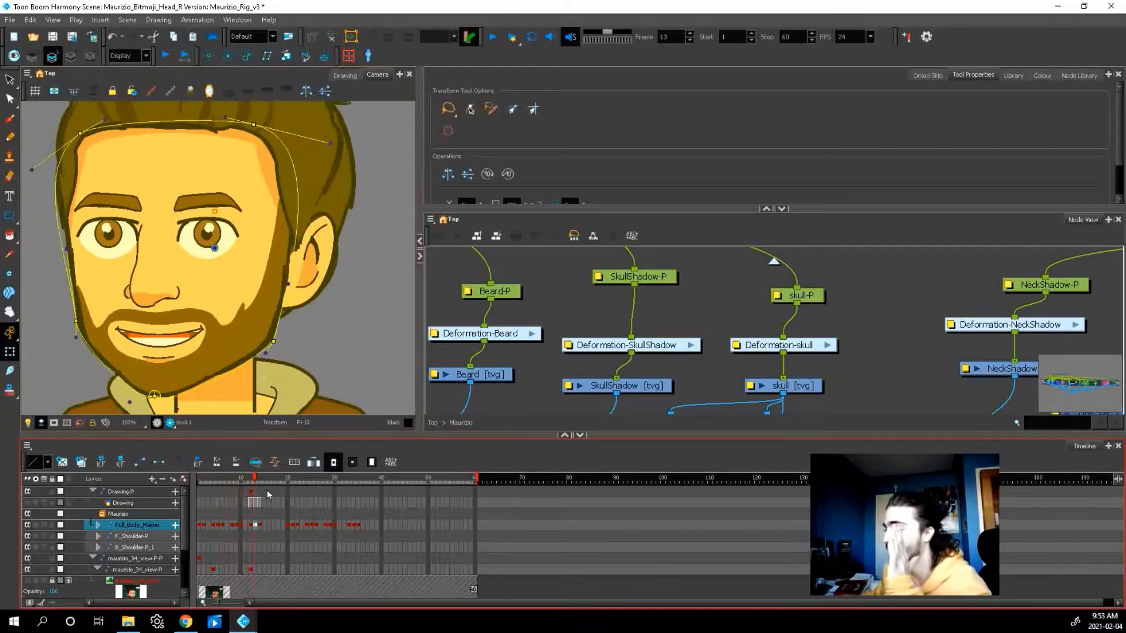
{"action": "key", "text": "2"}
{"action": "key", "text": "2"}
{"action": "mouse_move", "coordinate": [209, 482]}
{"action": "left_mouse_down"}
{"action": "mouse_move", "coordinate": [266, 483]}
{"action": "mouse_move", "coordinate": [193, 486]}
{"action": "left_mouse_up"}
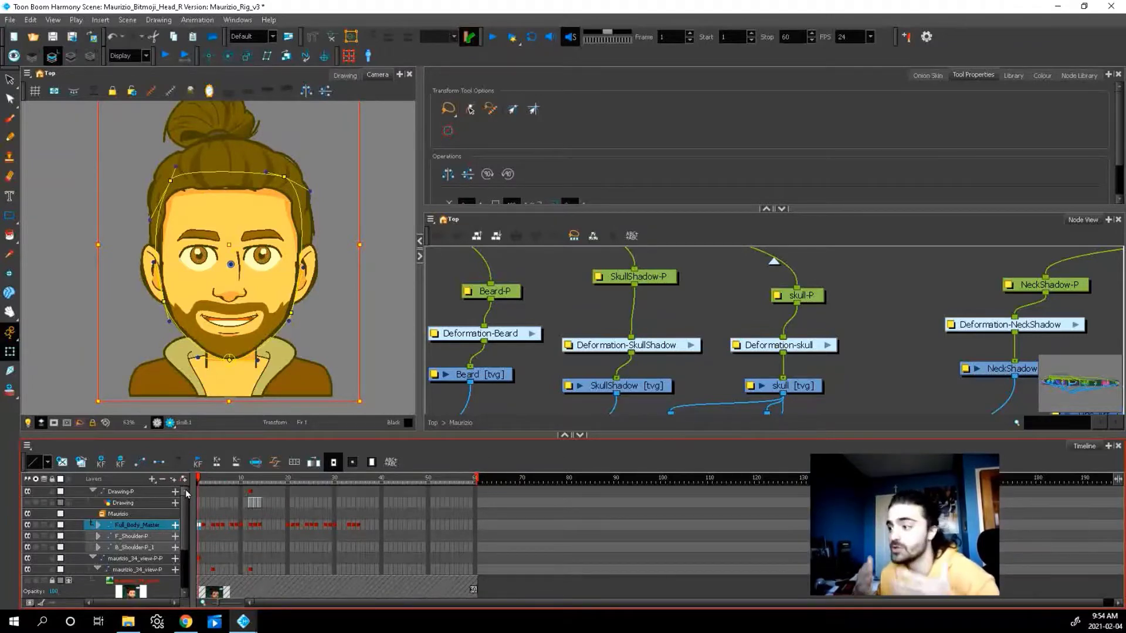
- Advance the timeline to frame 13 to see the three-quarter head pose
{"action": "key", "text": "period"}
{"action": "key", "text": "period"}
{"action": "key", "text": "period"}
{"action": "key", "text": "period"}
{"action": "key", "text": "period"}
{"action": "key", "text": "period"}
{"action": "key", "text": "period"}
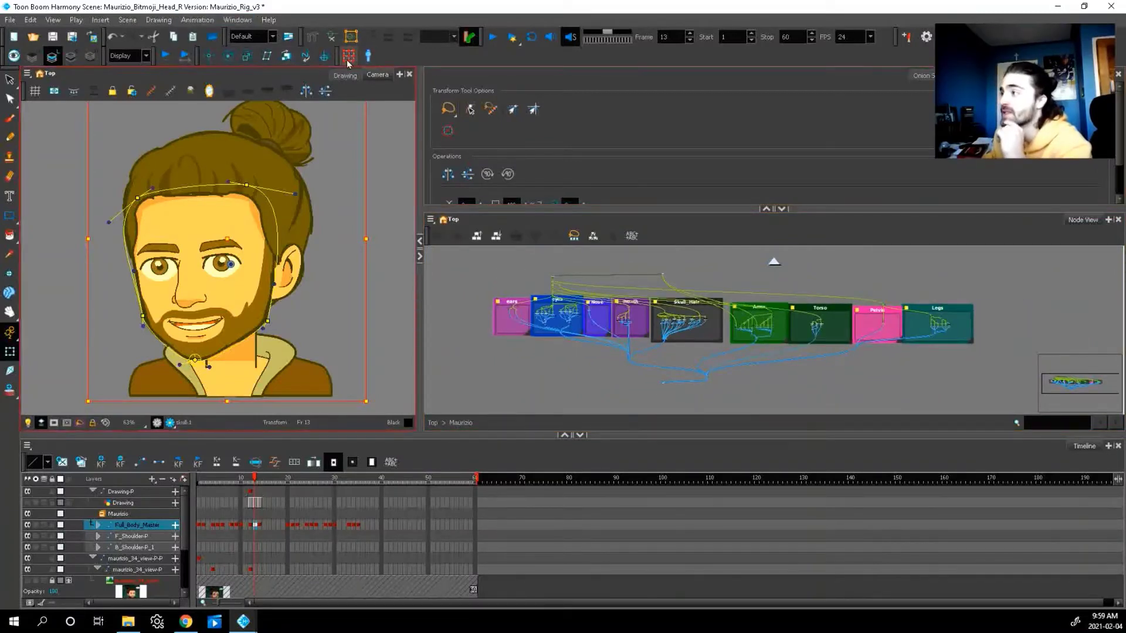
- Enable the Master Controller toolbar from Windows > Toolbars
{"action": "left_click", "coordinate": [237, 20]}
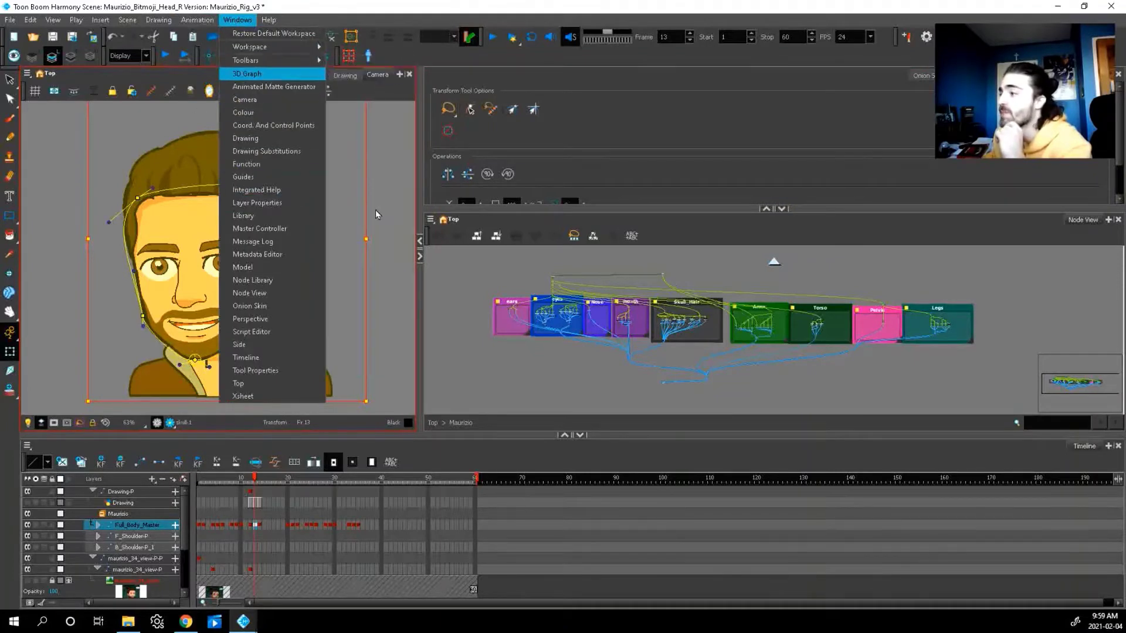
{"action": "mouse_move", "coordinate": [297, 64]}
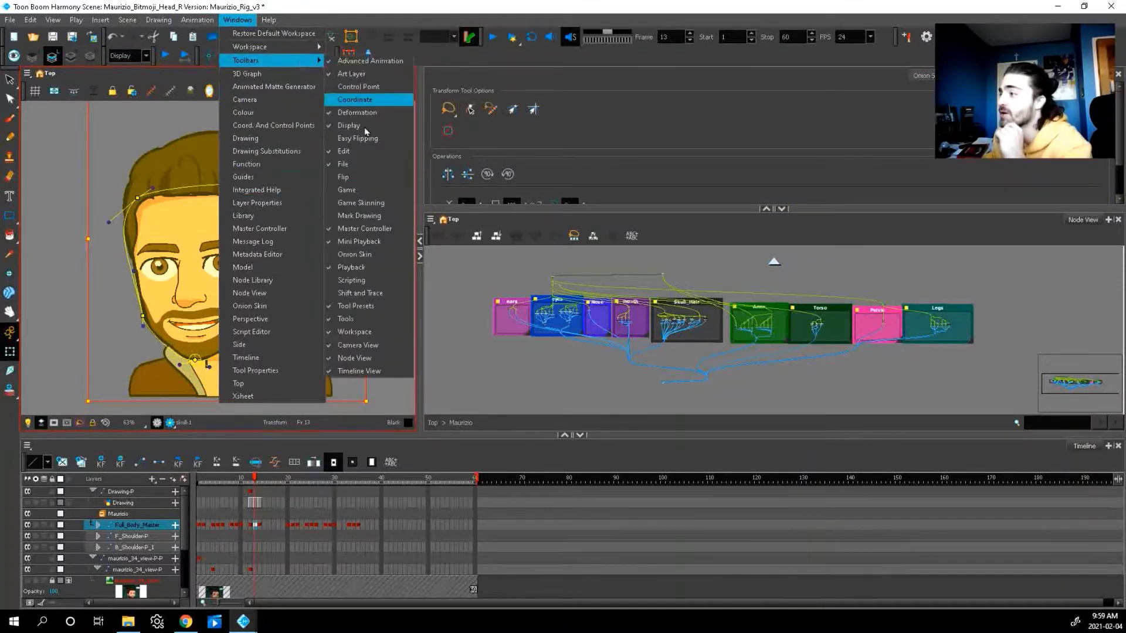
{"action": "left_click", "coordinate": [375, 228]}
{"action": "scroll", "coordinate": [689, 380], "scroll_direction": "up", "scroll_amount": 3}
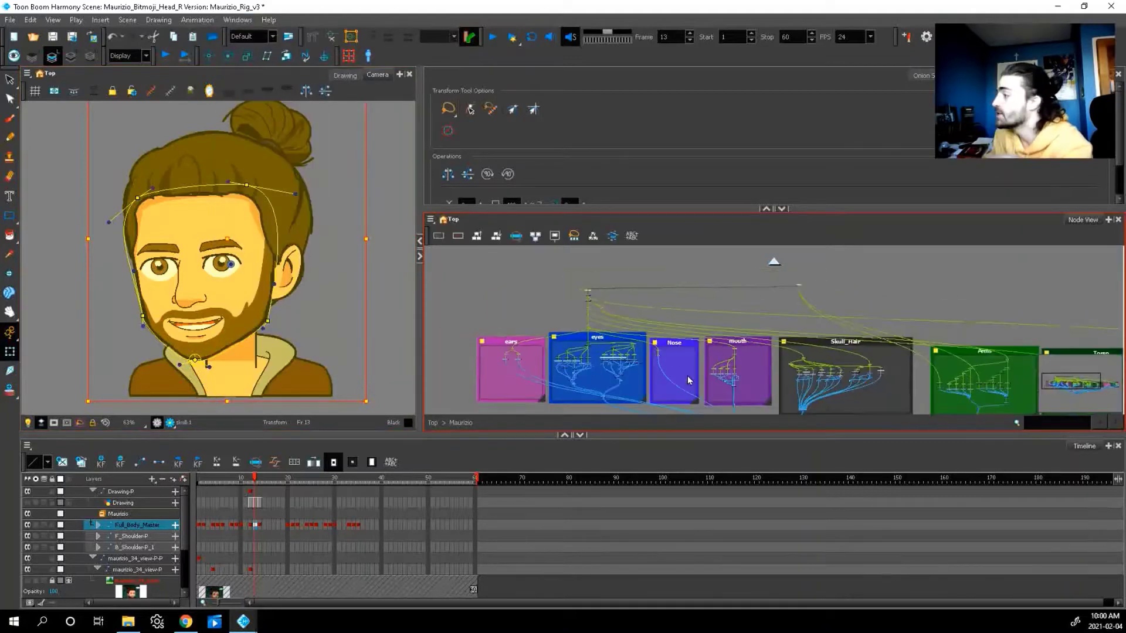
{"action": "scroll", "coordinate": [688, 380], "scroll_direction": "up", "scroll_amount": 2}
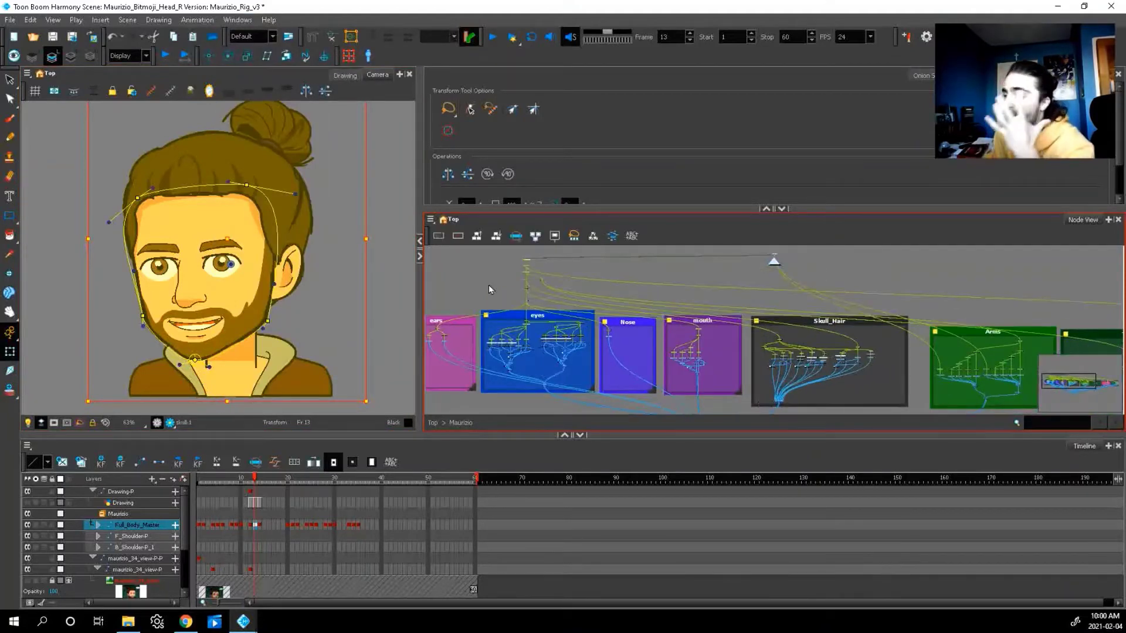
{"action": "scroll", "coordinate": [475, 280], "scroll_direction": "up", "scroll_amount": 1}
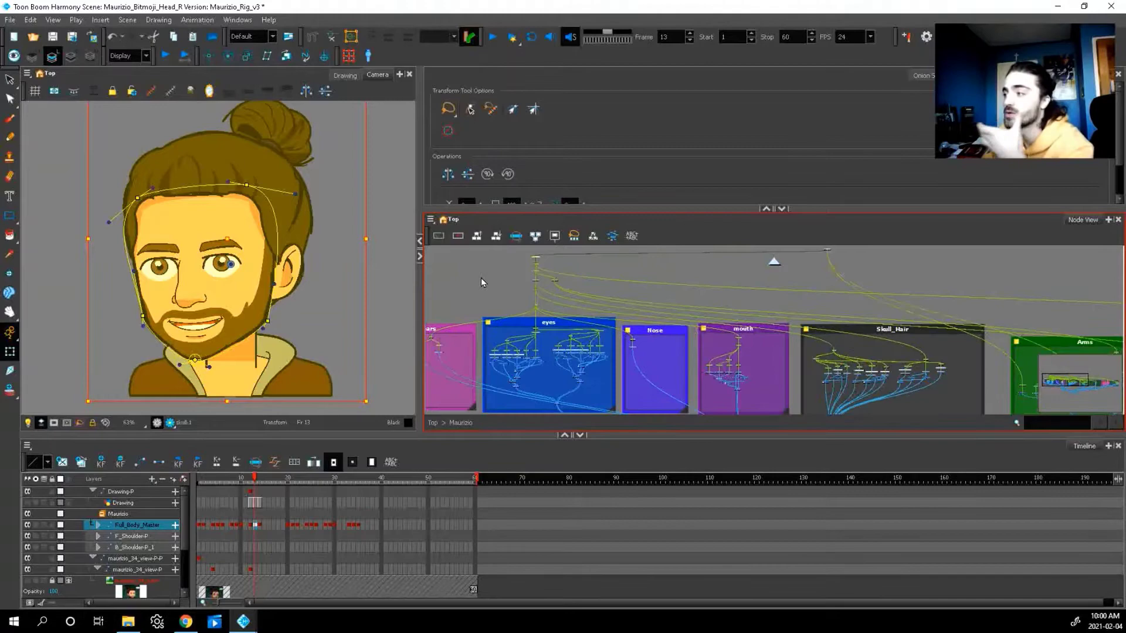
{"action": "scroll", "coordinate": [519, 318], "scroll_direction": "down", "scroll_amount": 1}
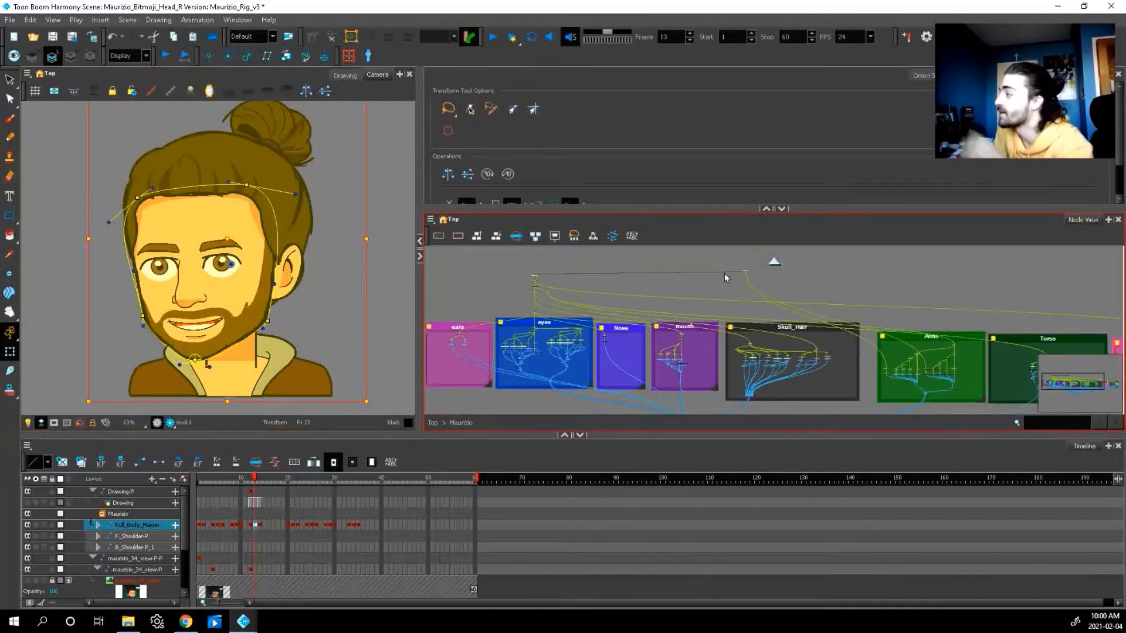
{"action": "scroll", "coordinate": [726, 273], "scroll_direction": "up", "scroll_amount": 2}
- Clear the selection, select the Head_Neck node and move the Head node lower
{"action": "left_click", "coordinate": [762, 279]}
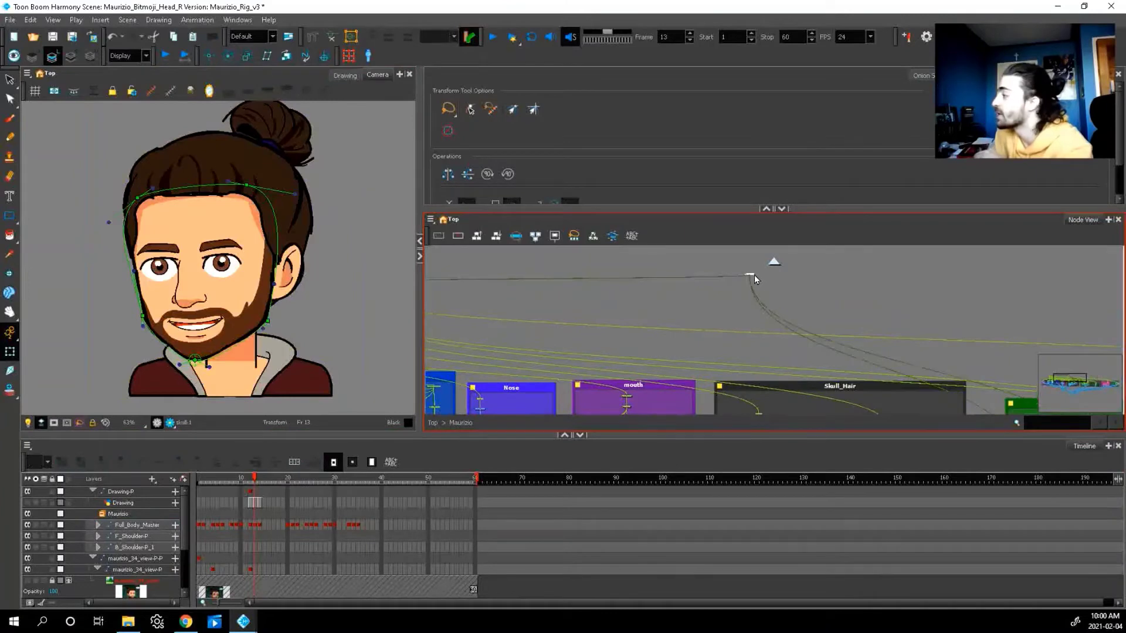
{"action": "scroll", "coordinate": [677, 314], "scroll_direction": "down", "scroll_amount": 3}
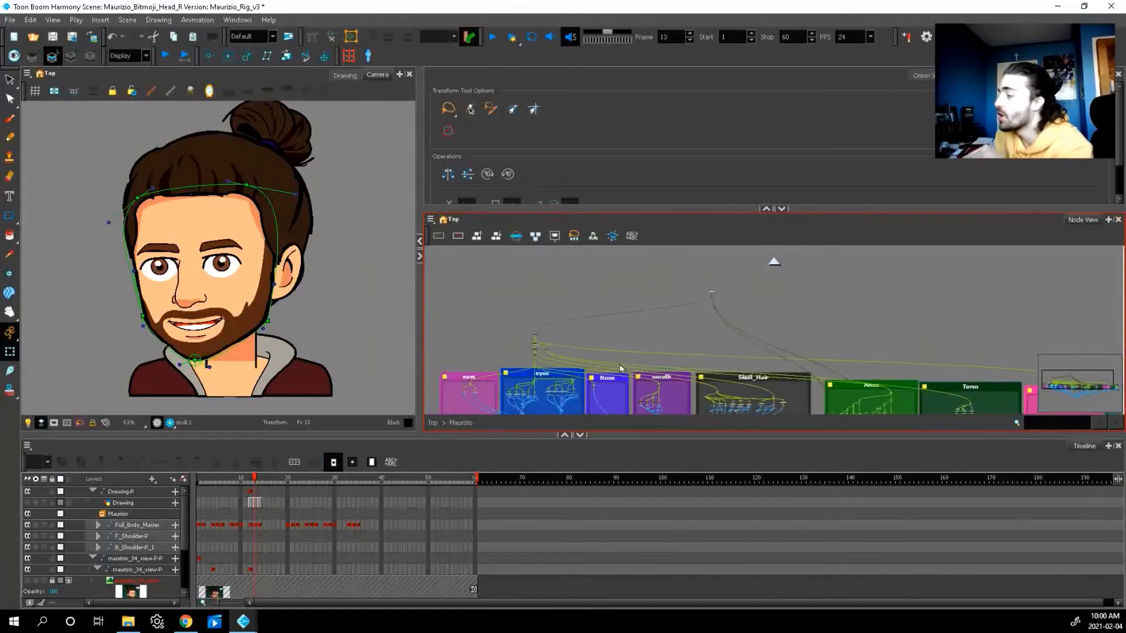
{"action": "scroll", "coordinate": [621, 369], "scroll_direction": "down", "scroll_amount": 1}
{"action": "scroll", "coordinate": [539, 275], "scroll_direction": "up", "scroll_amount": 6}
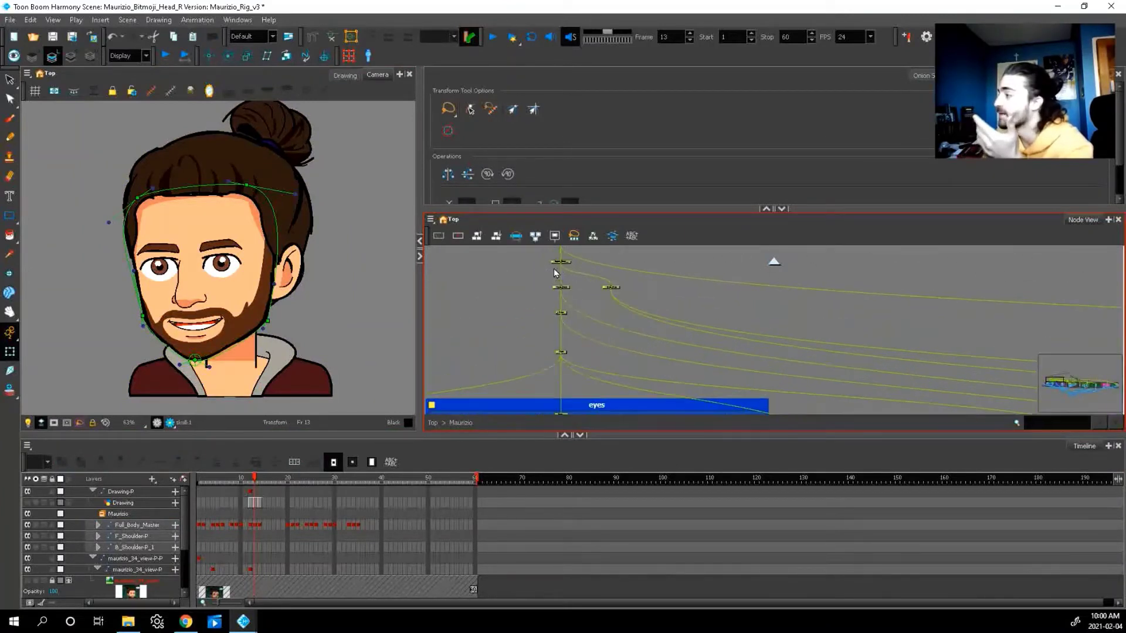
{"action": "scroll", "coordinate": [560, 264], "scroll_direction": "up", "scroll_amount": 3}
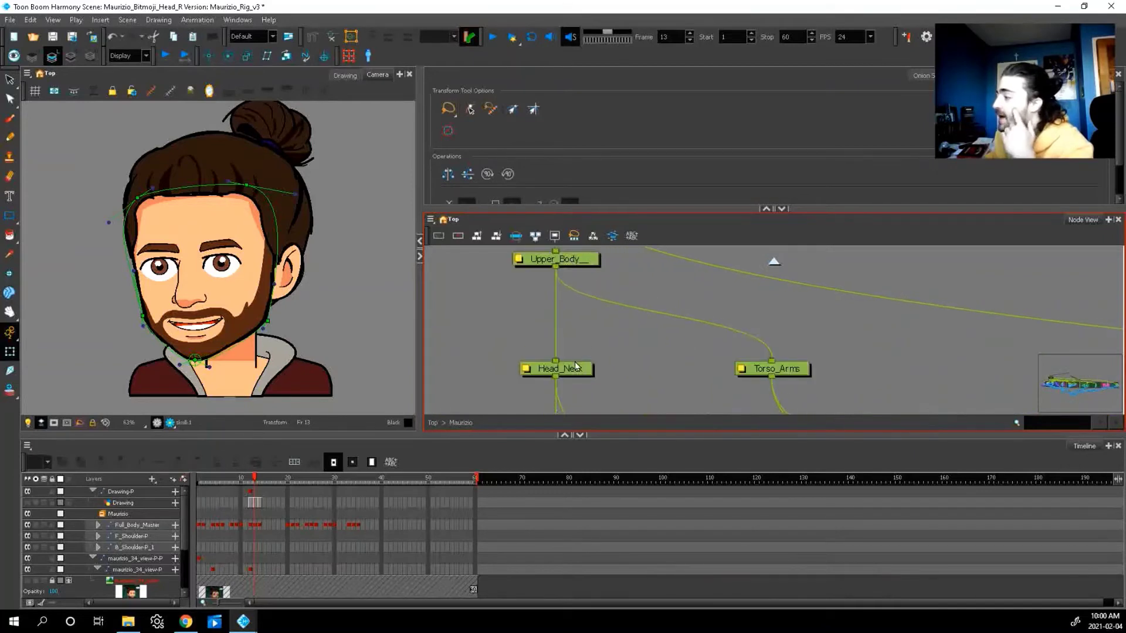
{"action": "left_click", "coordinate": [575, 367]}
{"action": "scroll", "coordinate": [575, 373], "scroll_direction": "down", "scroll_amount": 5}
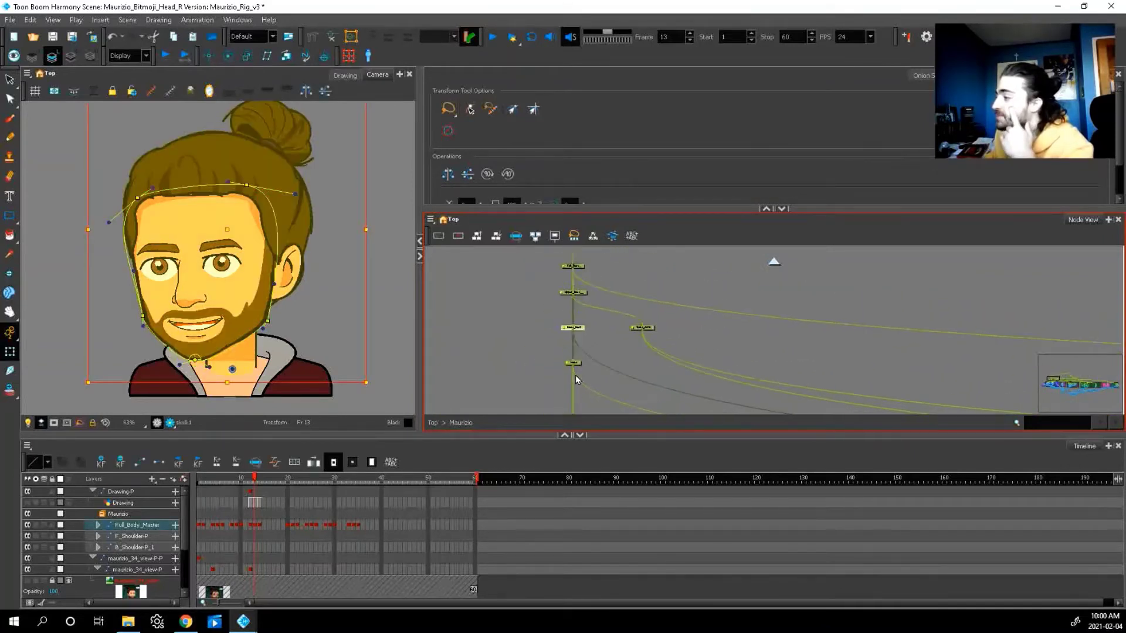
{"action": "scroll", "coordinate": [575, 374], "scroll_direction": "up", "scroll_amount": 4}
{"action": "left_click_drag", "start_coordinate": [583, 349], "coordinate": [578, 412]}
- Marquee-select the ears, eyes, Nose, mouth and Skull_Hair group nodes together
{"action": "scroll", "coordinate": [593, 361], "scroll_direction": "down", "scroll_amount": 4}
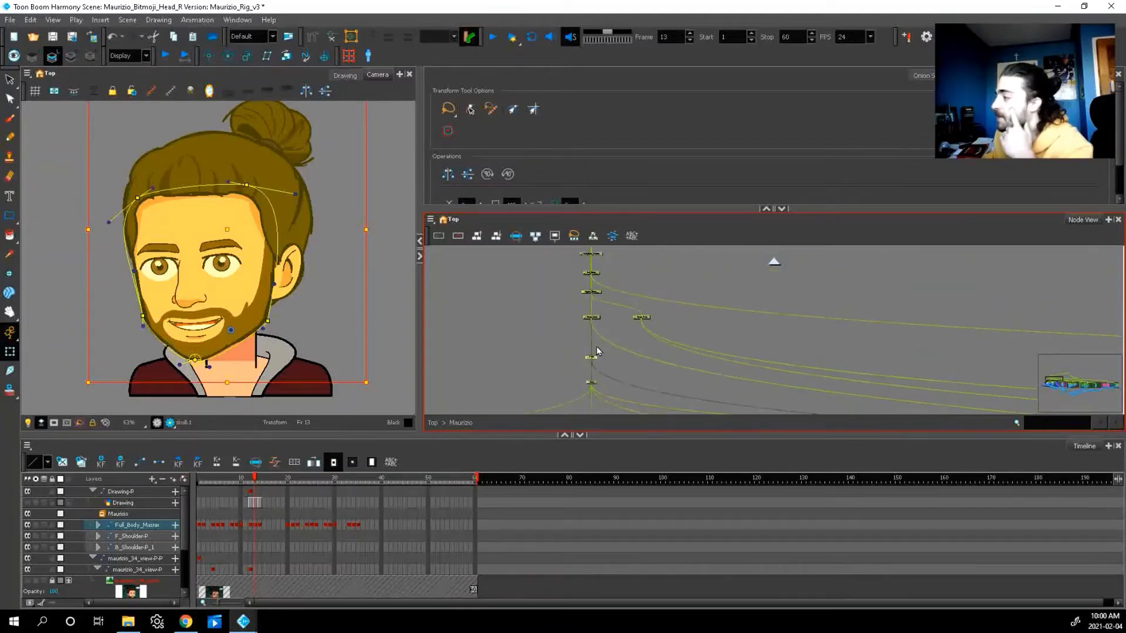
{"action": "scroll", "coordinate": [598, 350], "scroll_direction": "down", "scroll_amount": 3}
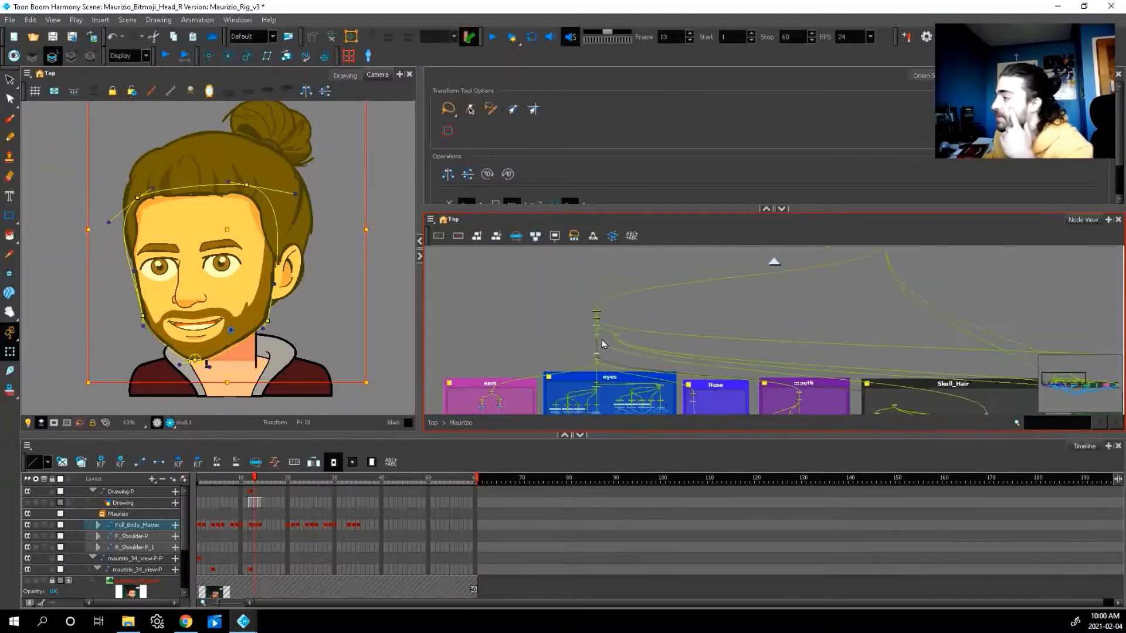
{"action": "scroll", "coordinate": [602, 340], "scroll_direction": "down", "scroll_amount": 3}
{"action": "left_click_drag", "start_coordinate": [516, 345], "coordinate": [574, 392]}
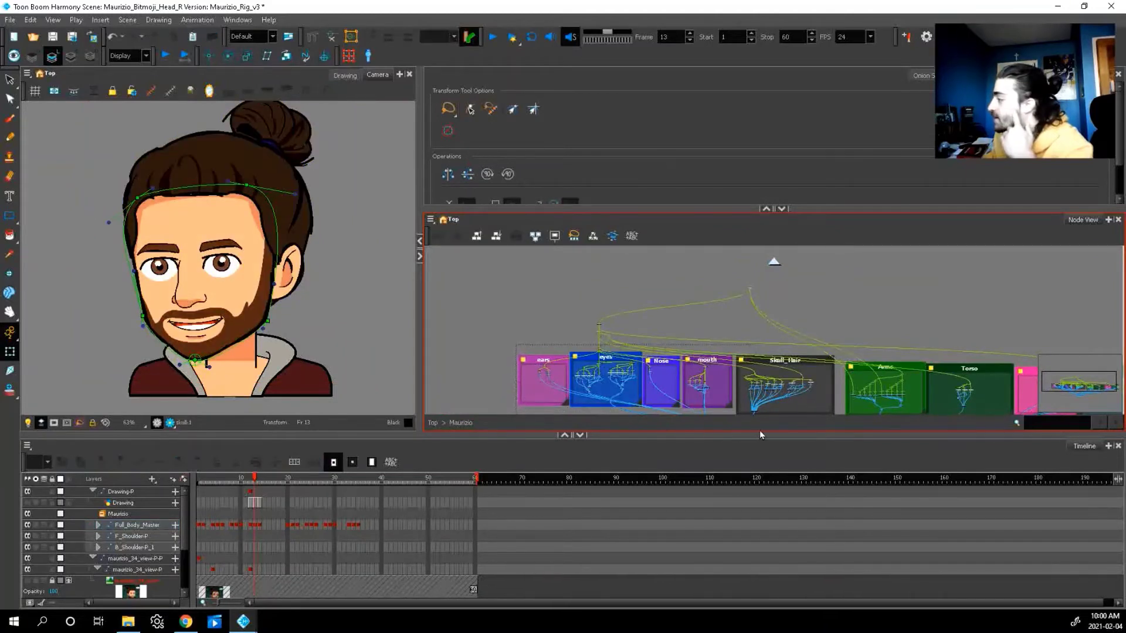
{"action": "mouse_move", "coordinate": [760, 434]}
{"action": "left_mouse_down"}
{"action": "mouse_move", "coordinate": [802, 433]}
{"action": "mouse_move", "coordinate": [839, 410]}
{"action": "left_mouse_up"}
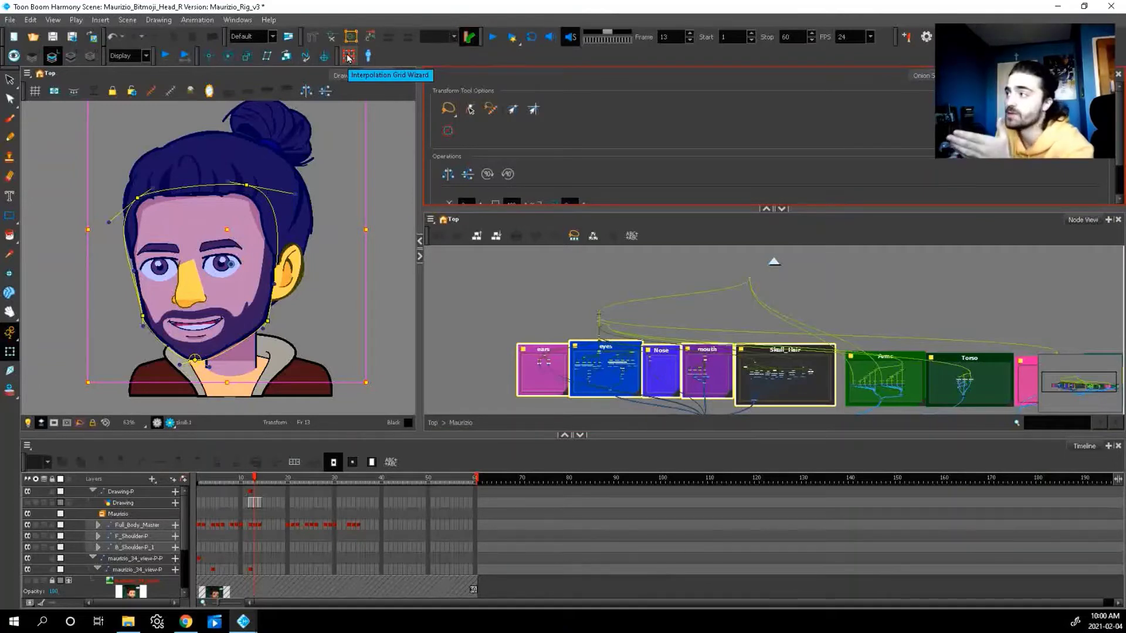
- Create an interpolation grid using the 3x3 preset with points A to I
{"action": "left_click", "coordinate": [461, 132]}
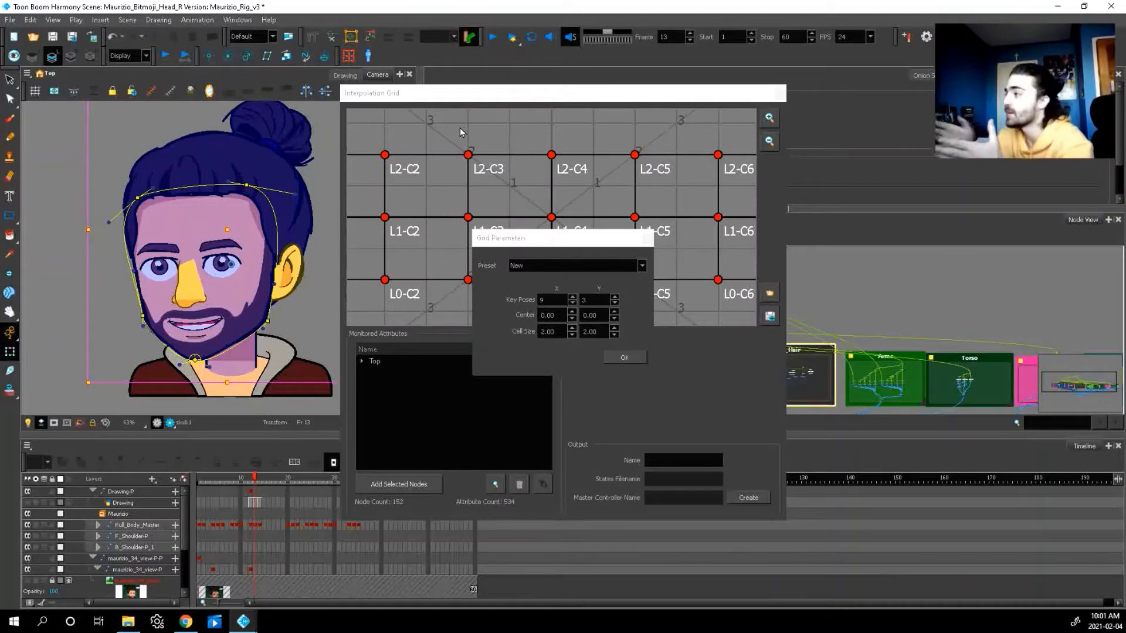
{"action": "left_click_drag", "start_coordinate": [611, 240], "coordinate": [644, 234]}
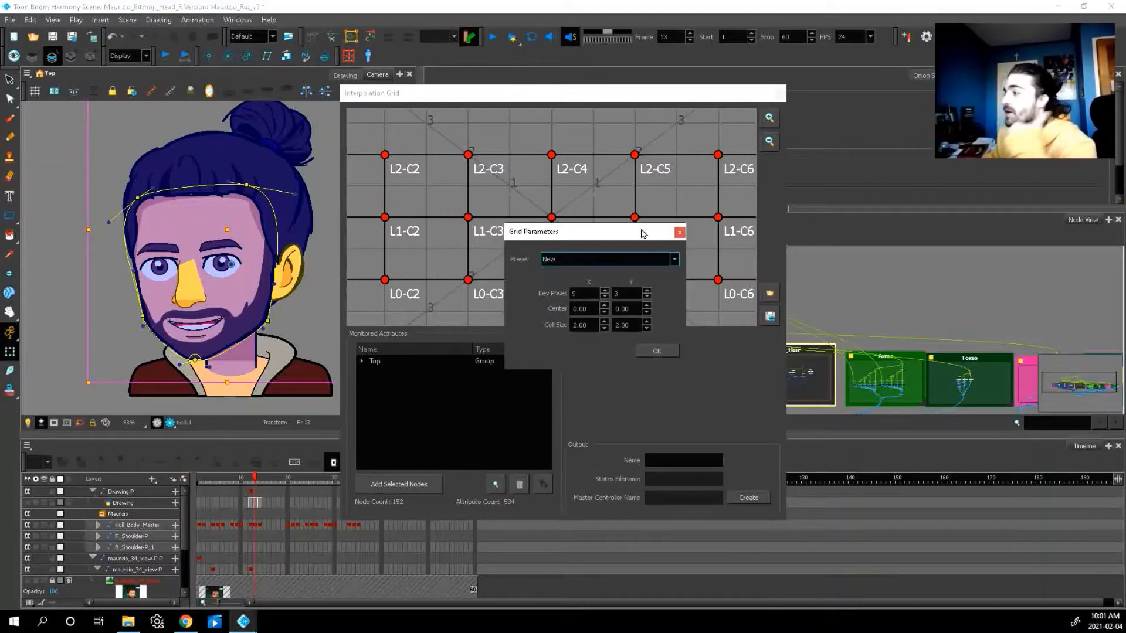
{"action": "left_click", "coordinate": [675, 259]}
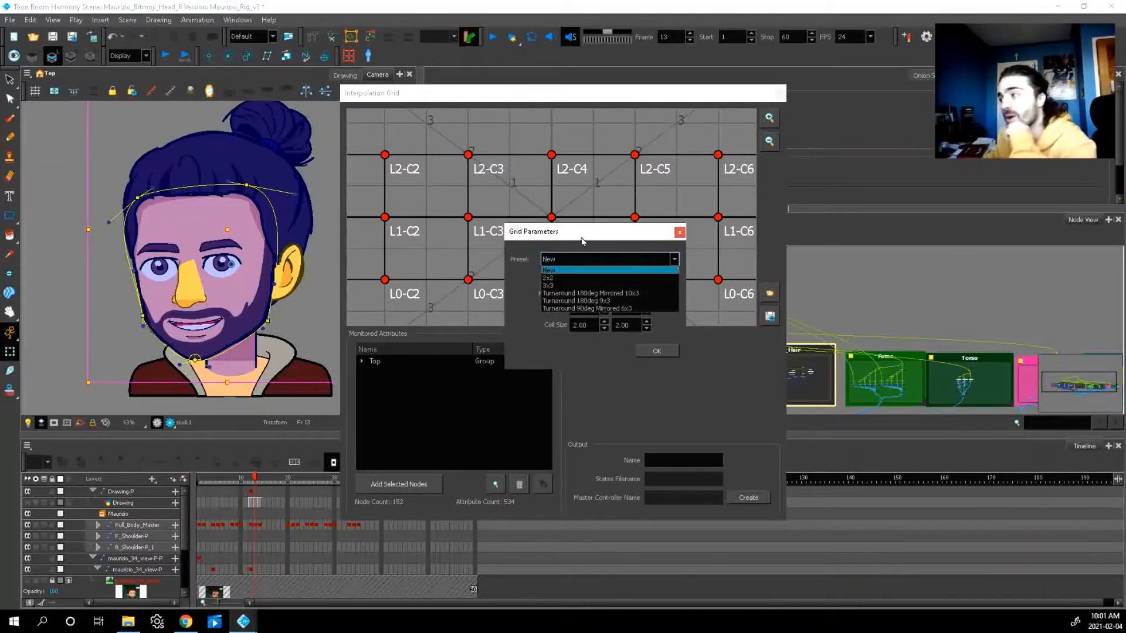
{"action": "left_click", "coordinate": [550, 286]}
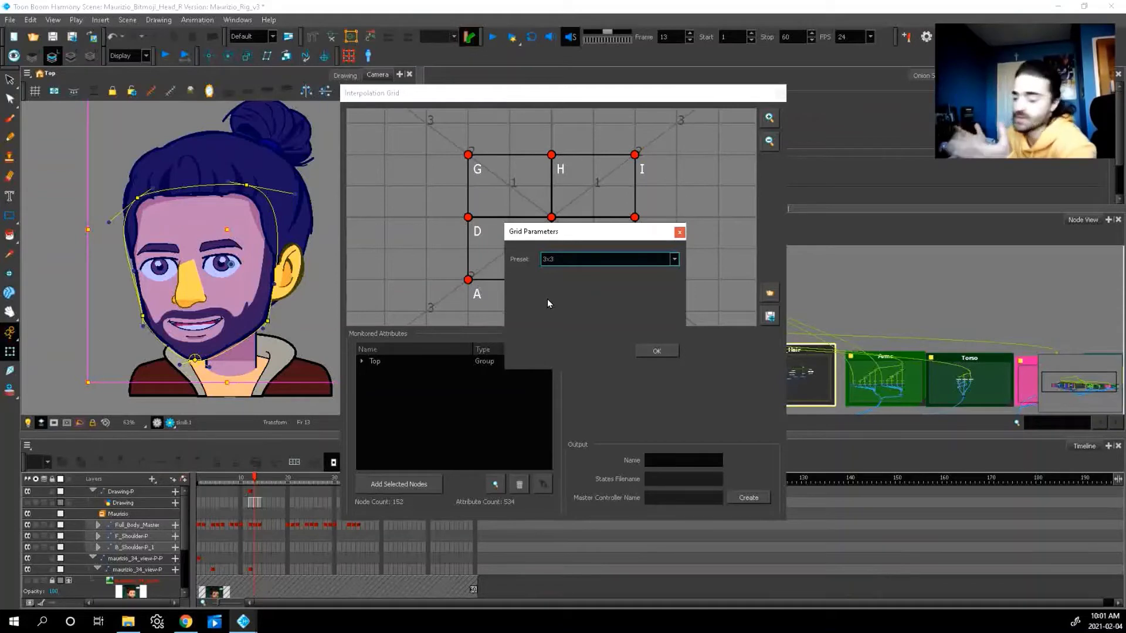
{"action": "left_click", "coordinate": [656, 352]}
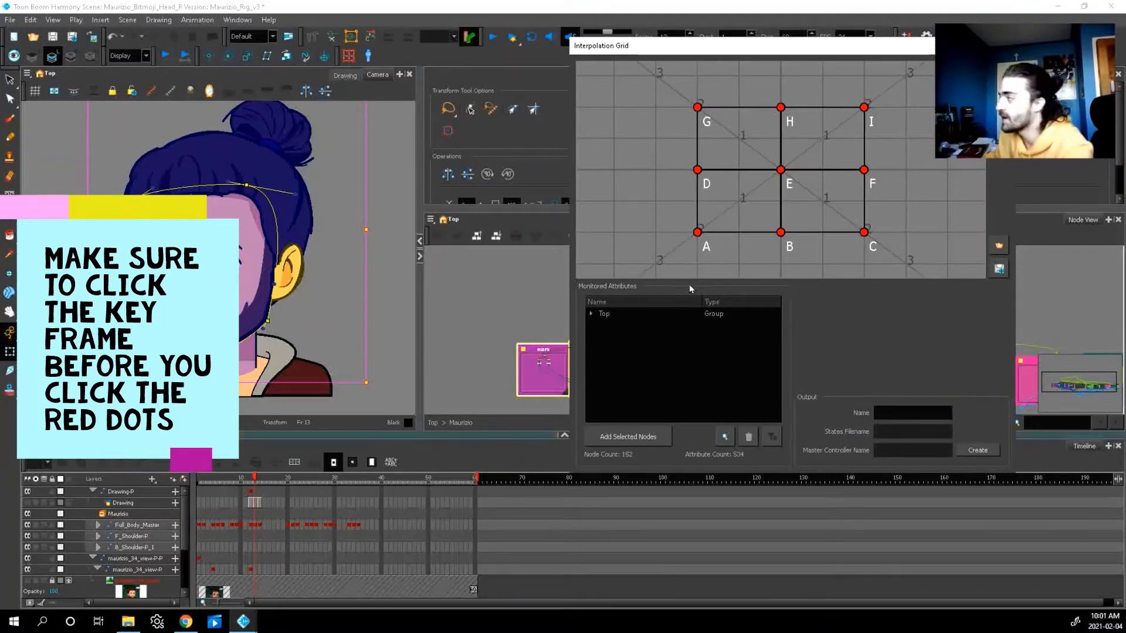
- Assign frame 8's head pose to the centre grid point E
{"action": "left_click", "coordinate": [232, 526]}
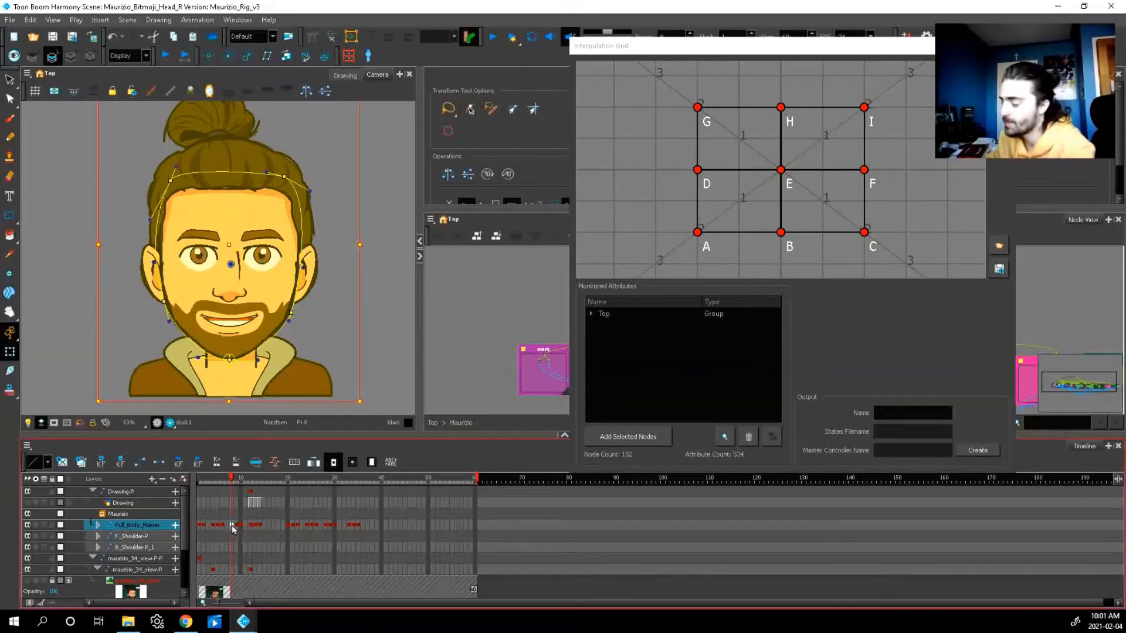
{"action": "double_click", "coordinate": [780, 170]}
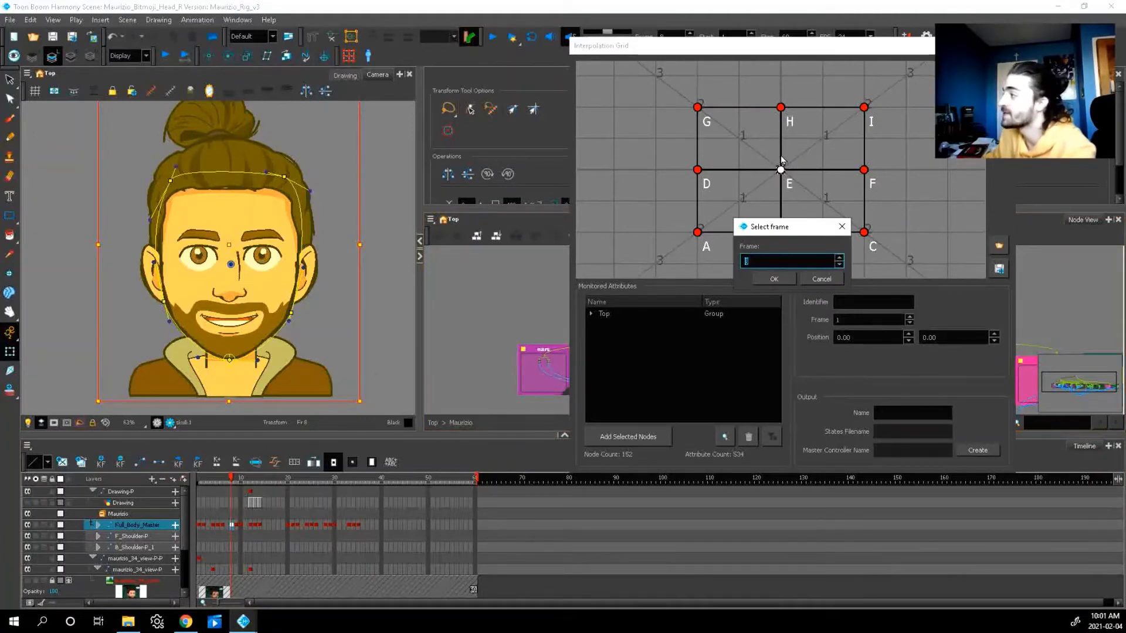
{"action": "left_click", "coordinate": [774, 279]}
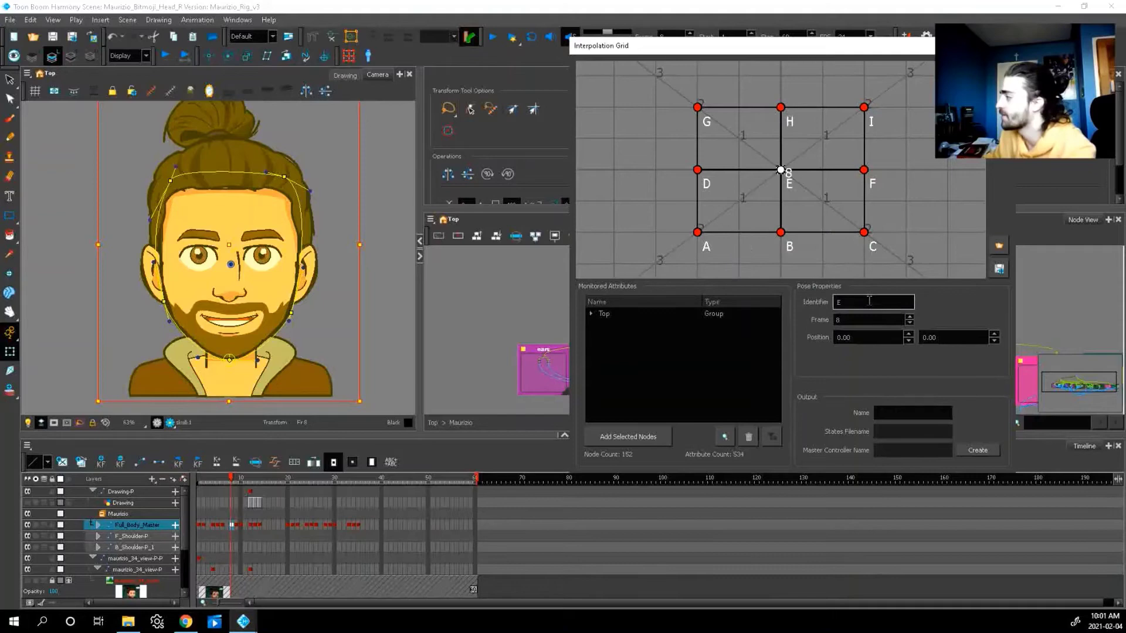
{"action": "key", "text": "Return"}
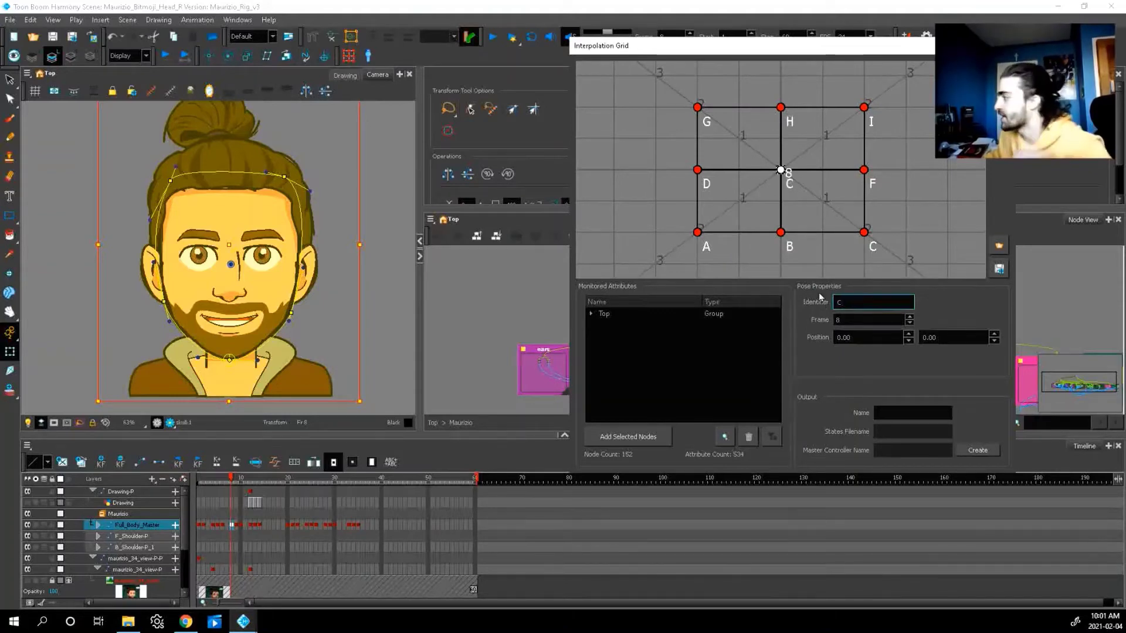
- Assign frame 9's pose to bottom-middle point B with identifier 'cd'
{"action": "key", "text": "period"}
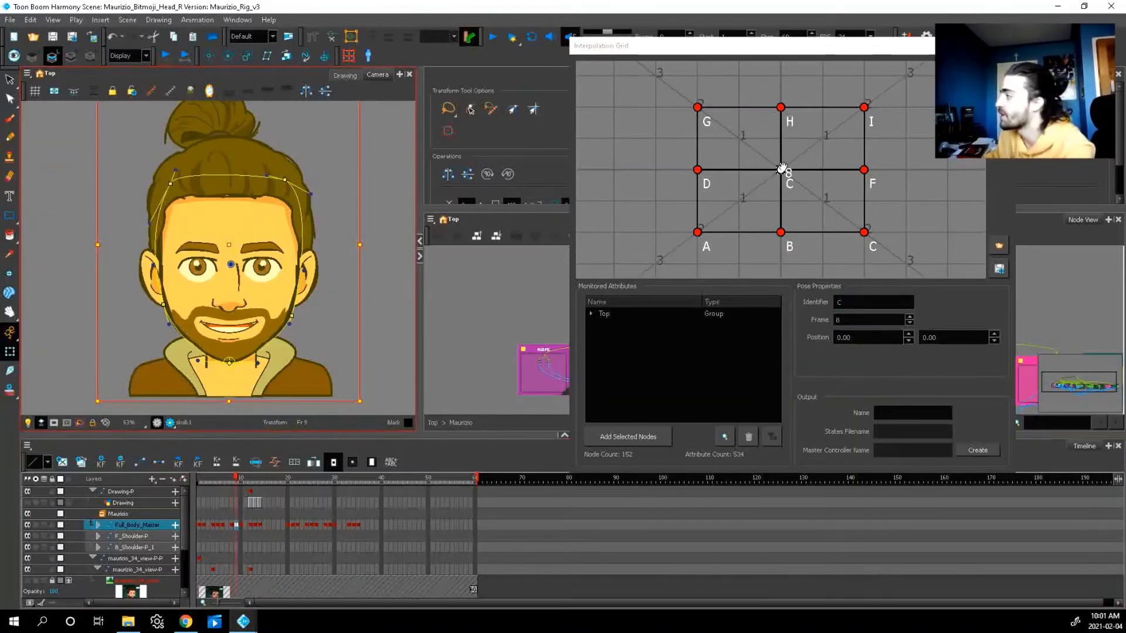
{"action": "double_click", "coordinate": [782, 233]}
{"action": "left_click", "coordinate": [783, 280]}
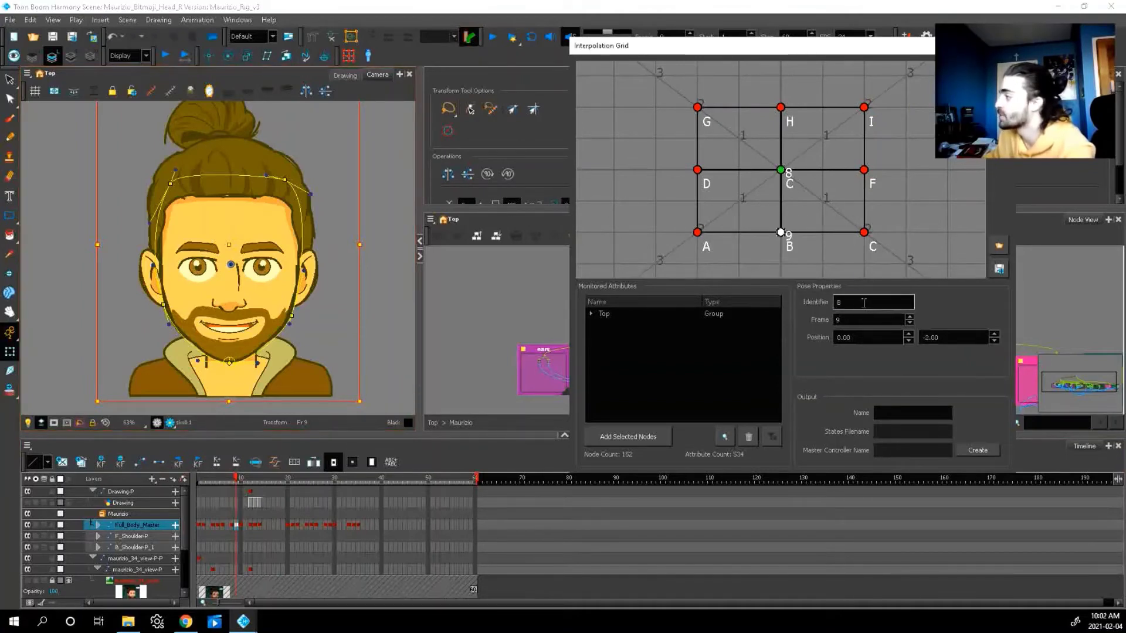
{"action": "type", "text": "cd"}
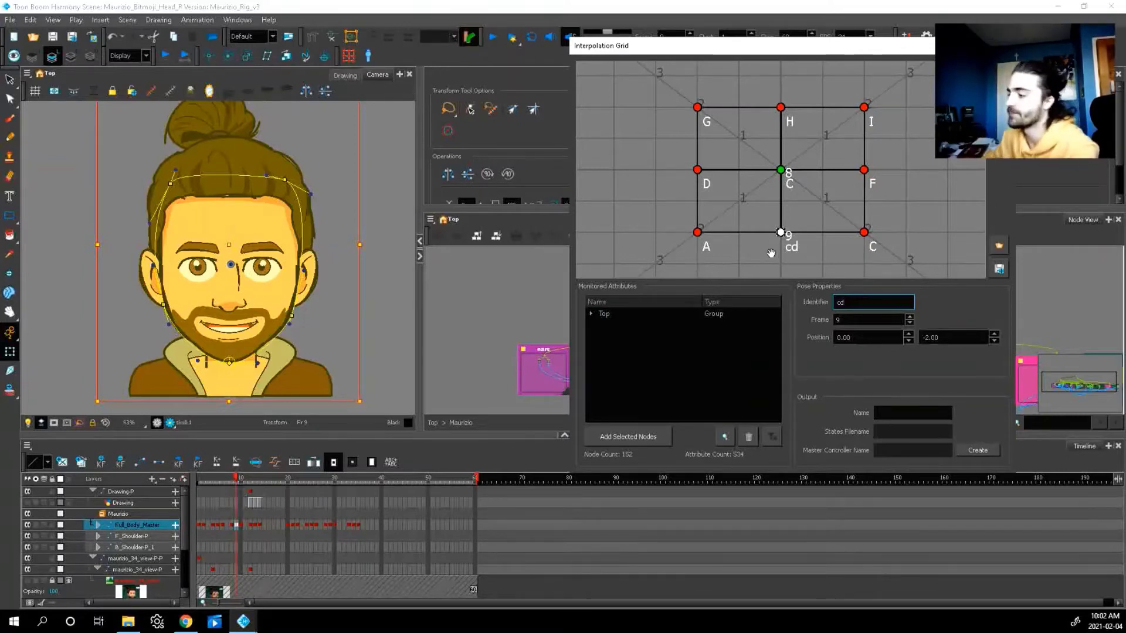
- Assign frame 10 to top-middle grid point H and name it cu
{"action": "left_click", "coordinate": [241, 526]}
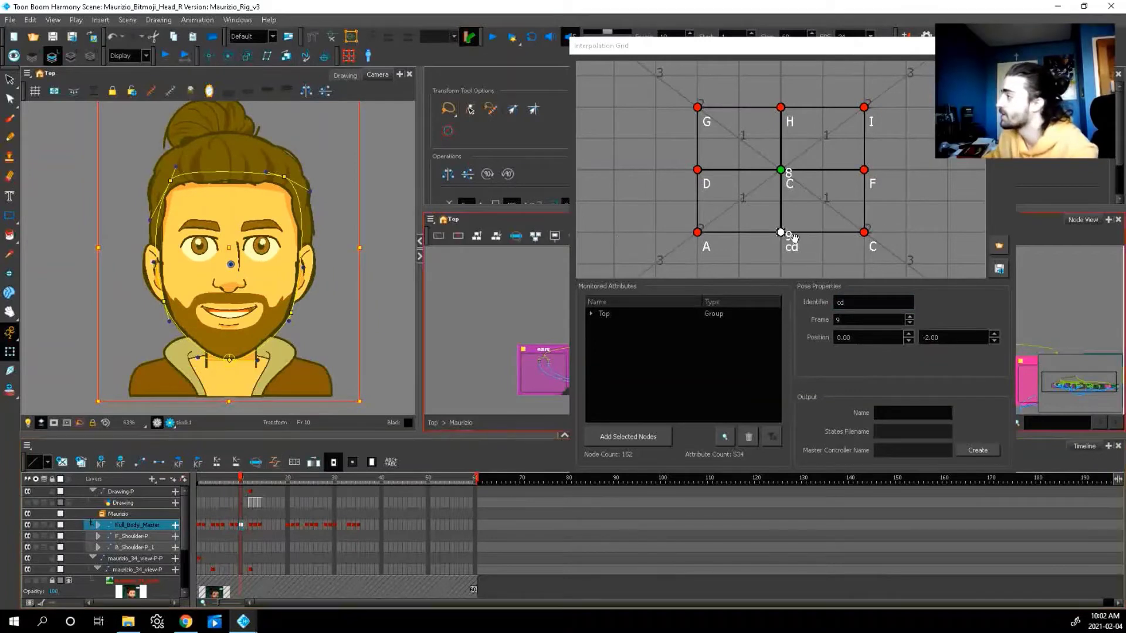
{"action": "double_click", "coordinate": [781, 108]}
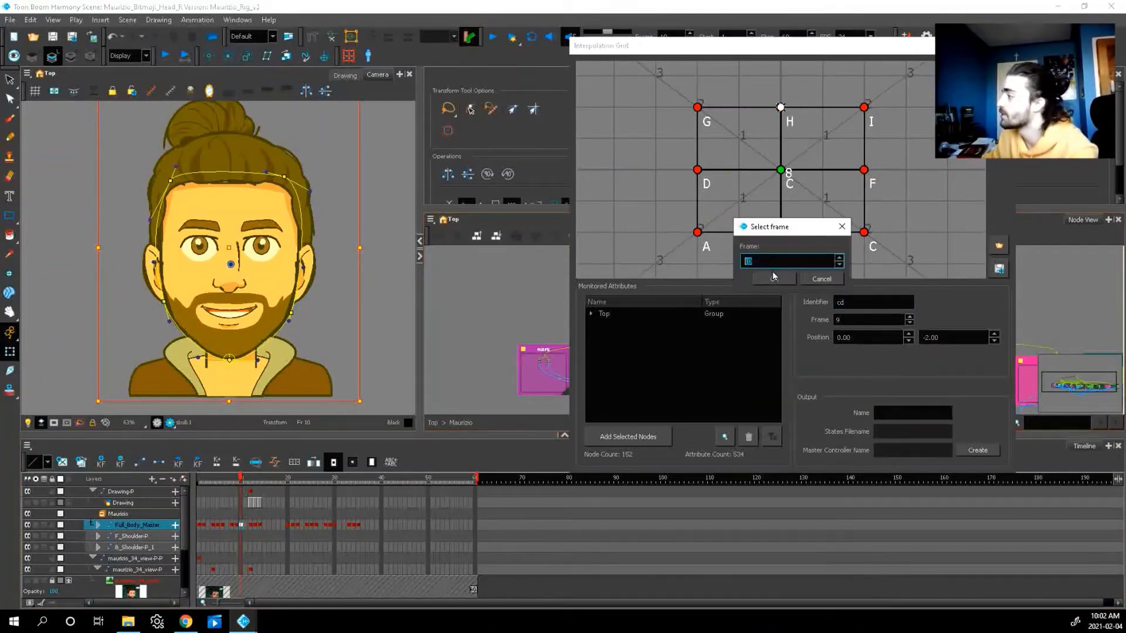
{"action": "left_click", "coordinate": [773, 276]}
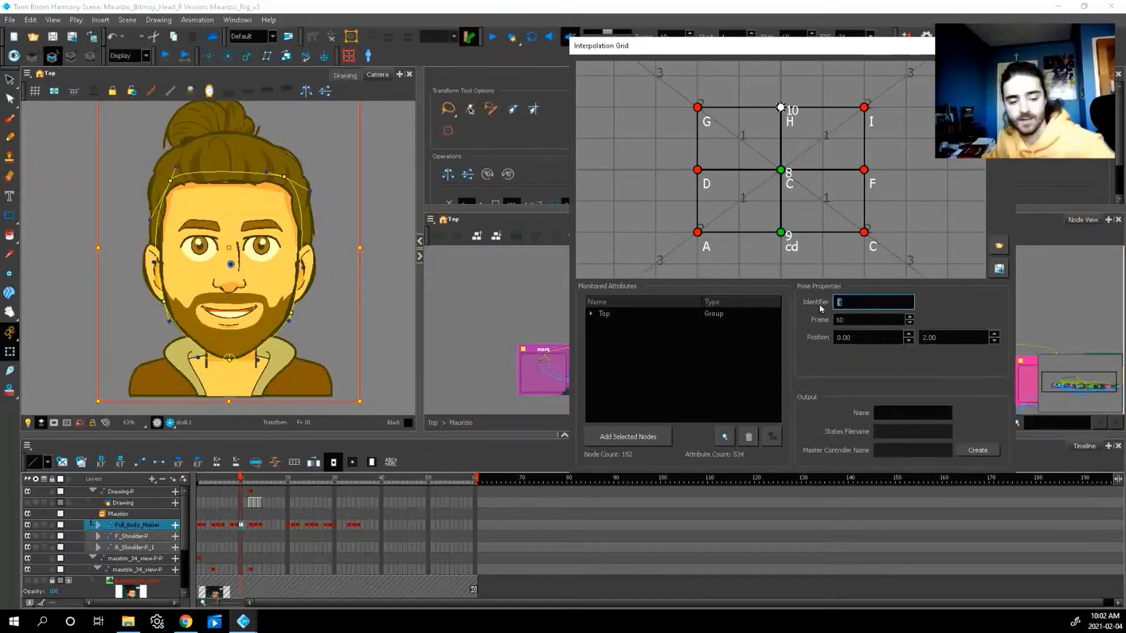
{"action": "type", "text": "cu"}
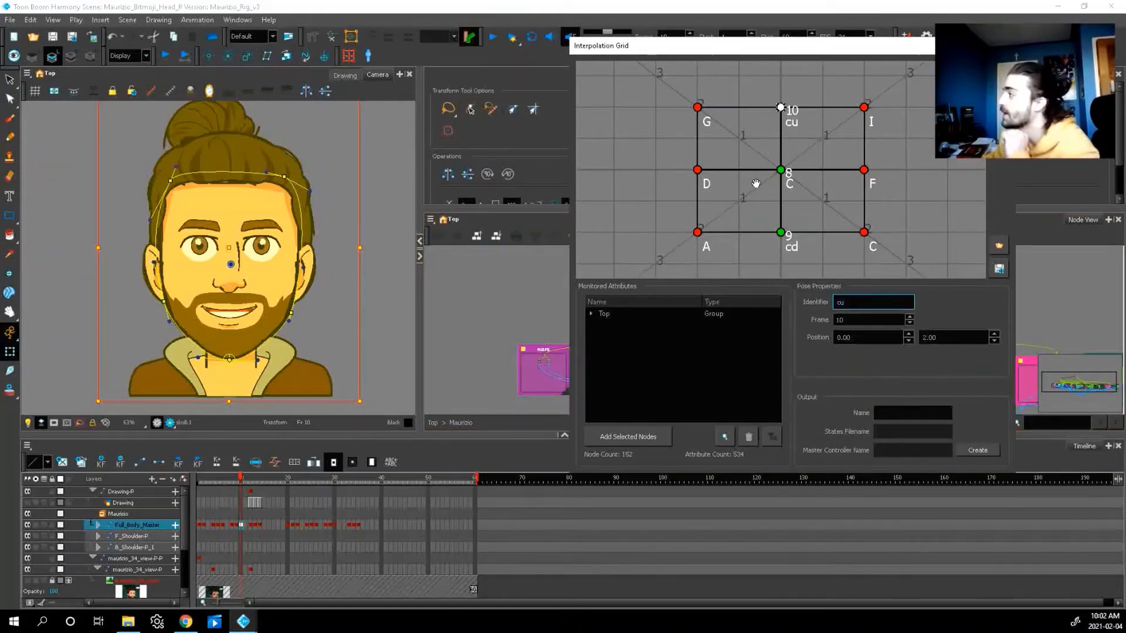
- Assign frame 4 to grid point F, then frame 5 to point C named srd
{"action": "left_click", "coordinate": [214, 526]}
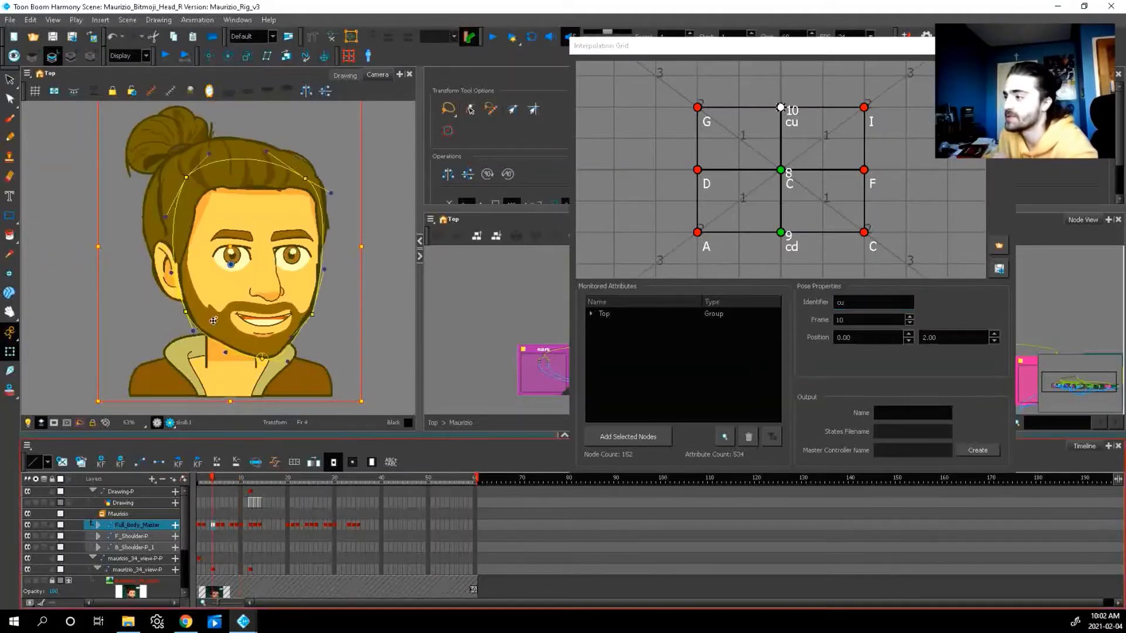
{"action": "double_click", "coordinate": [865, 170]}
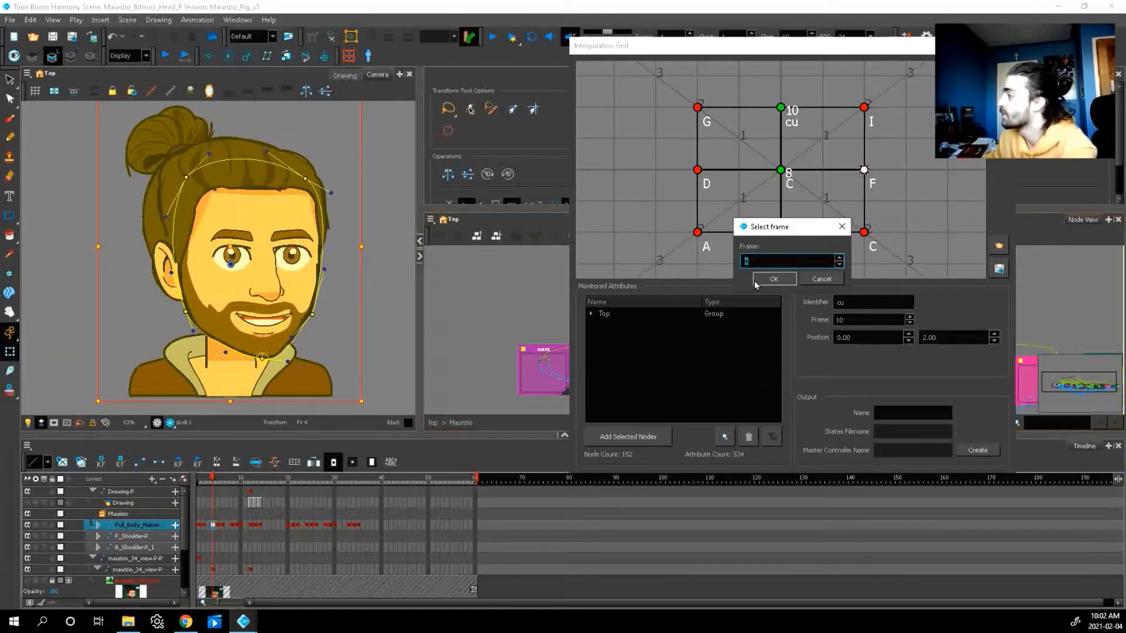
{"action": "key", "text": "Return"}
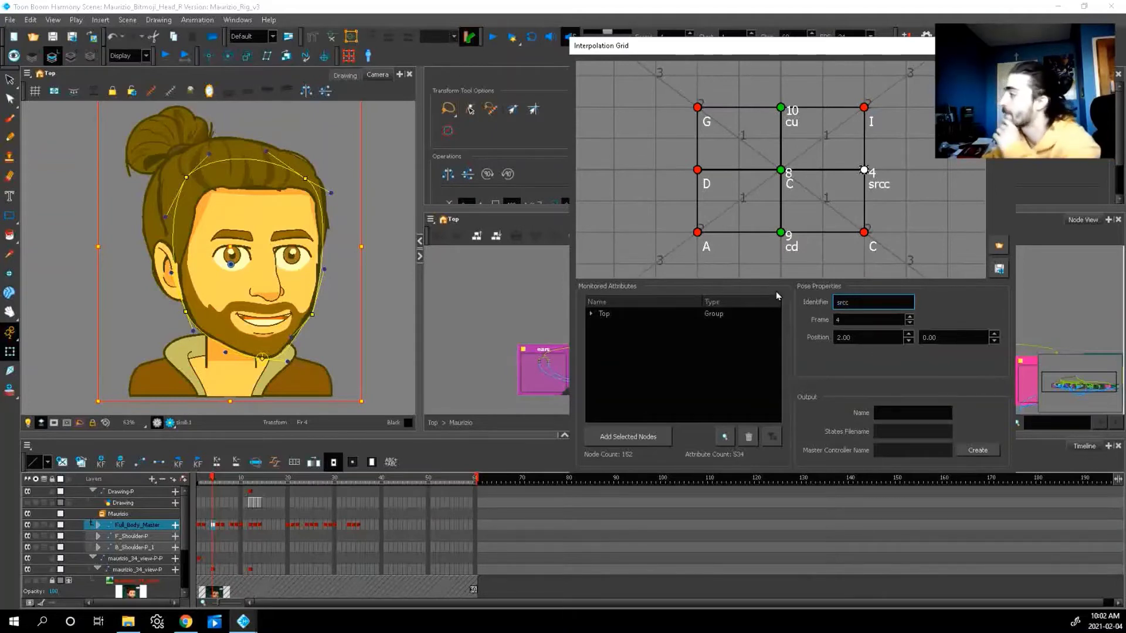
{"action": "left_click", "coordinate": [218, 526]}
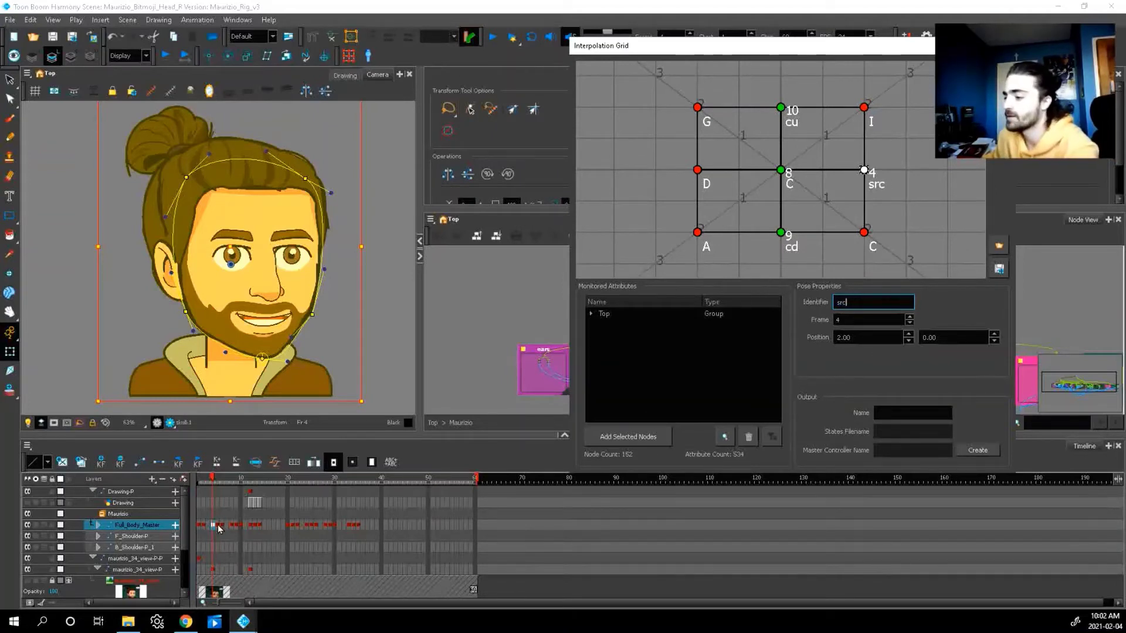
{"action": "double_click", "coordinate": [864, 232]}
{"action": "left_click", "coordinate": [785, 276]}
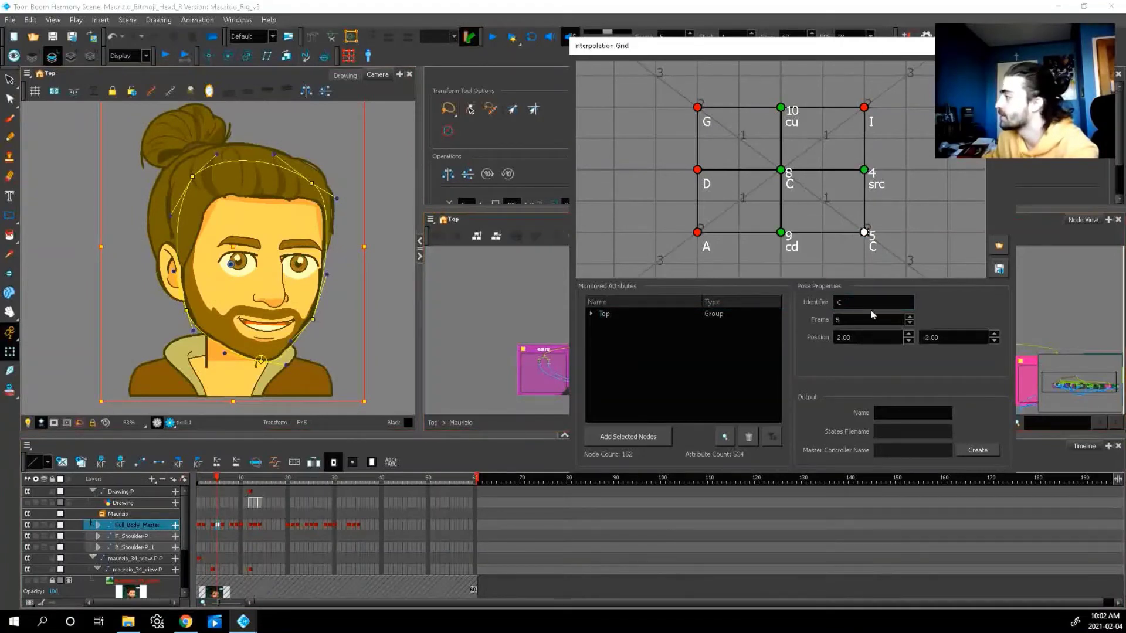
{"action": "type", "text": "srd"}
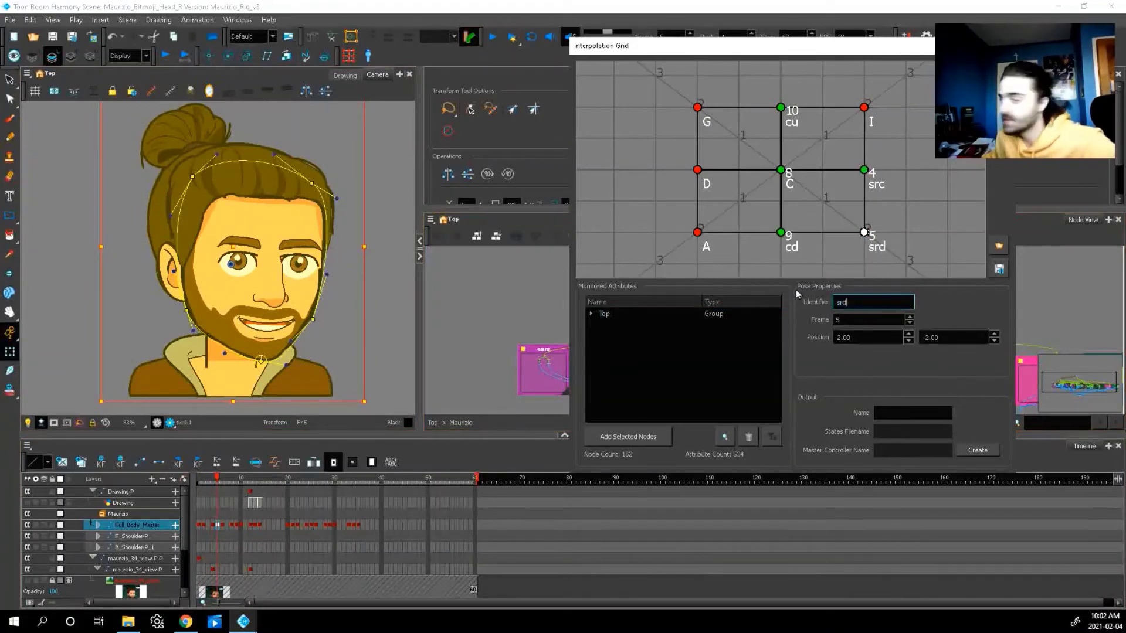
- Assign frame 6 to grid point I and rename its identifier sru
{"action": "left_click", "coordinate": [222, 525]}
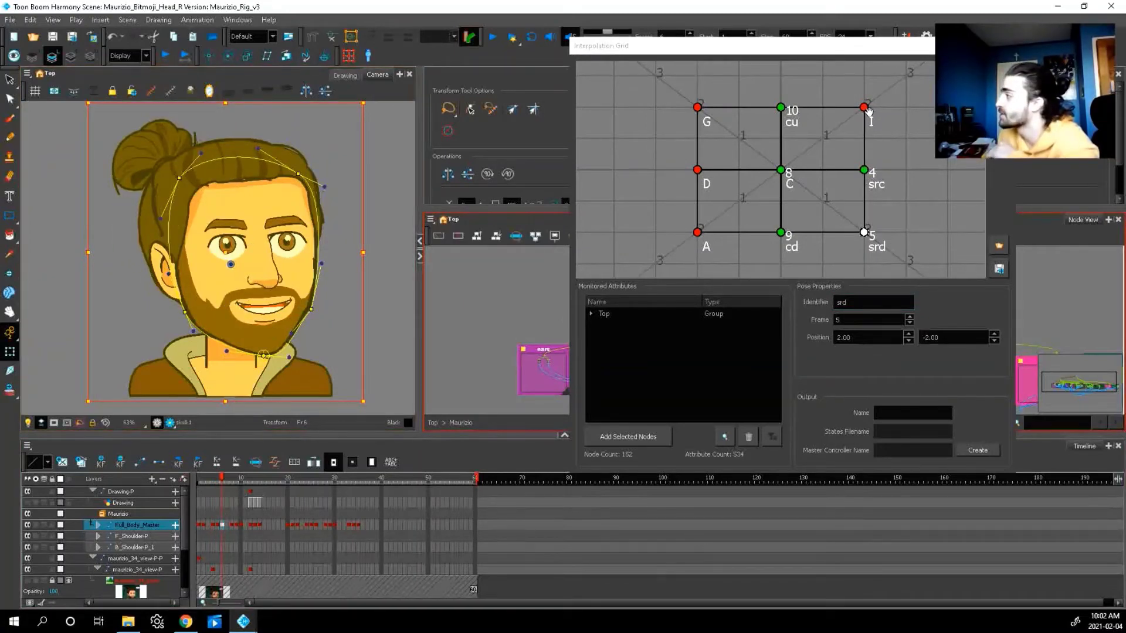
{"action": "left_click", "coordinate": [866, 106]}
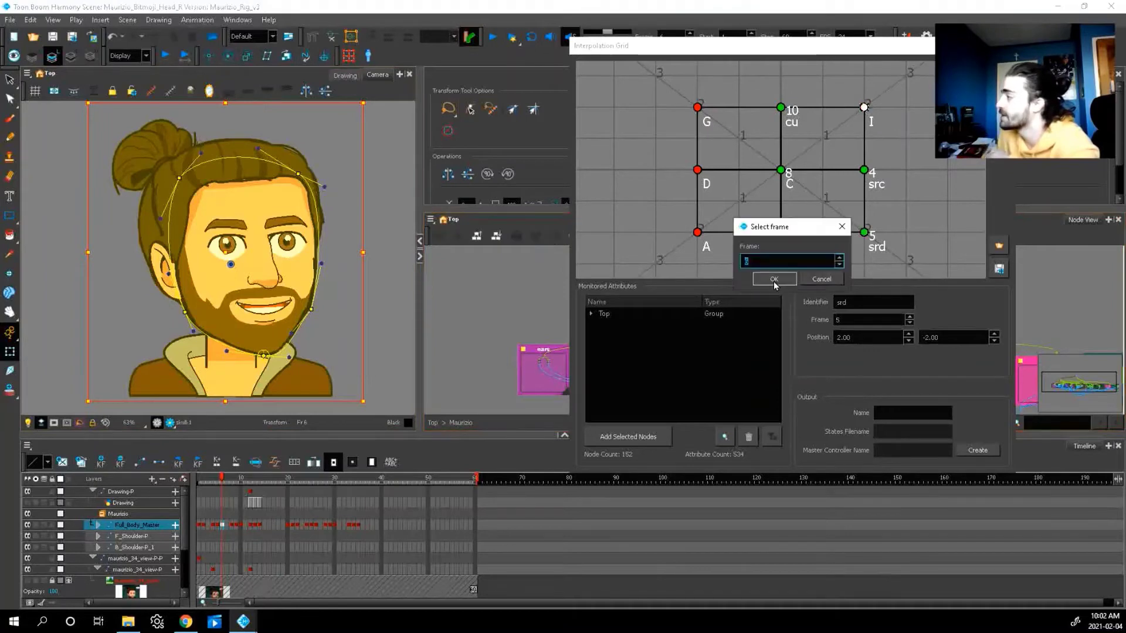
{"action": "left_click", "coordinate": [779, 283]}
{"action": "left_click", "coordinate": [858, 307]}
{"action": "type", "text": "sr"}
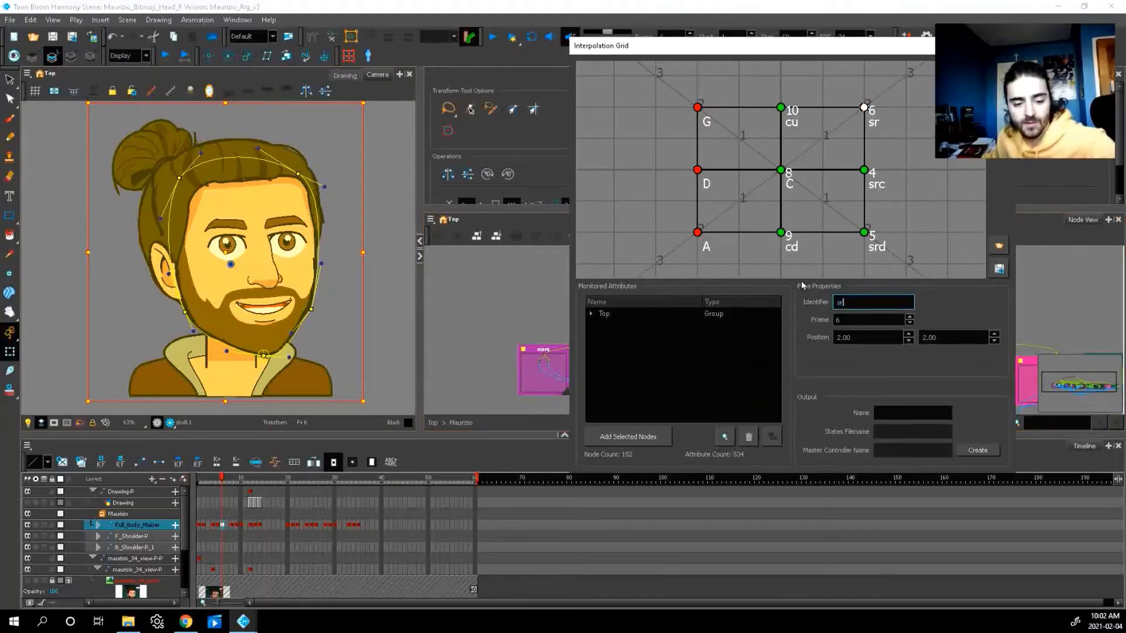
{"action": "type", "text": "u"}
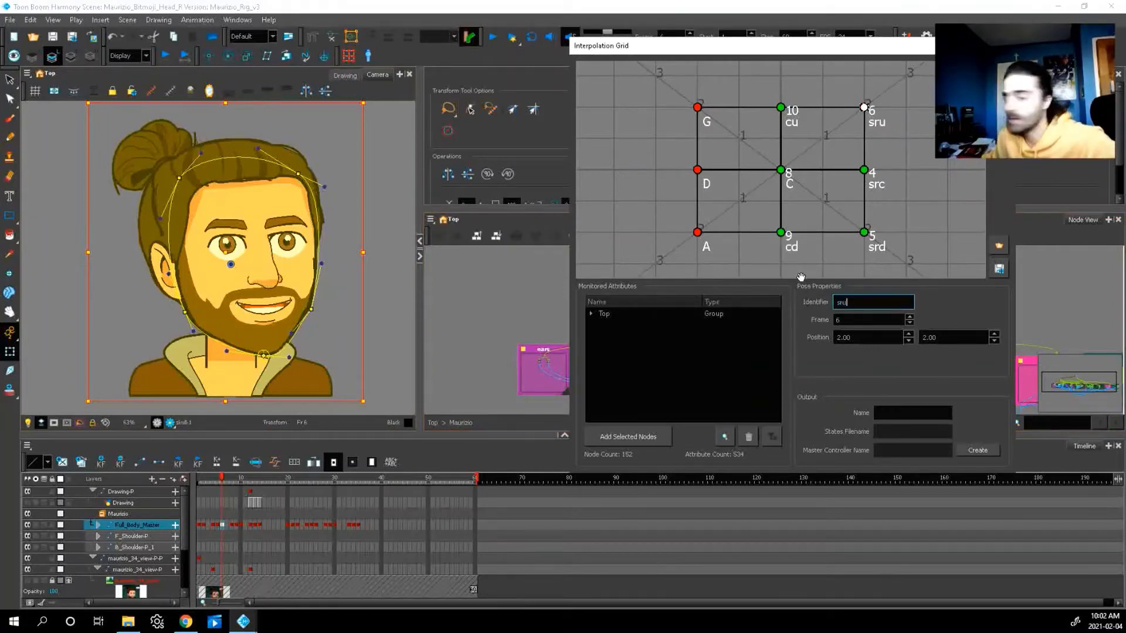
- Assign frame 12 to grid point D and rename its identifier slc
{"action": "left_click", "coordinate": [251, 526]}
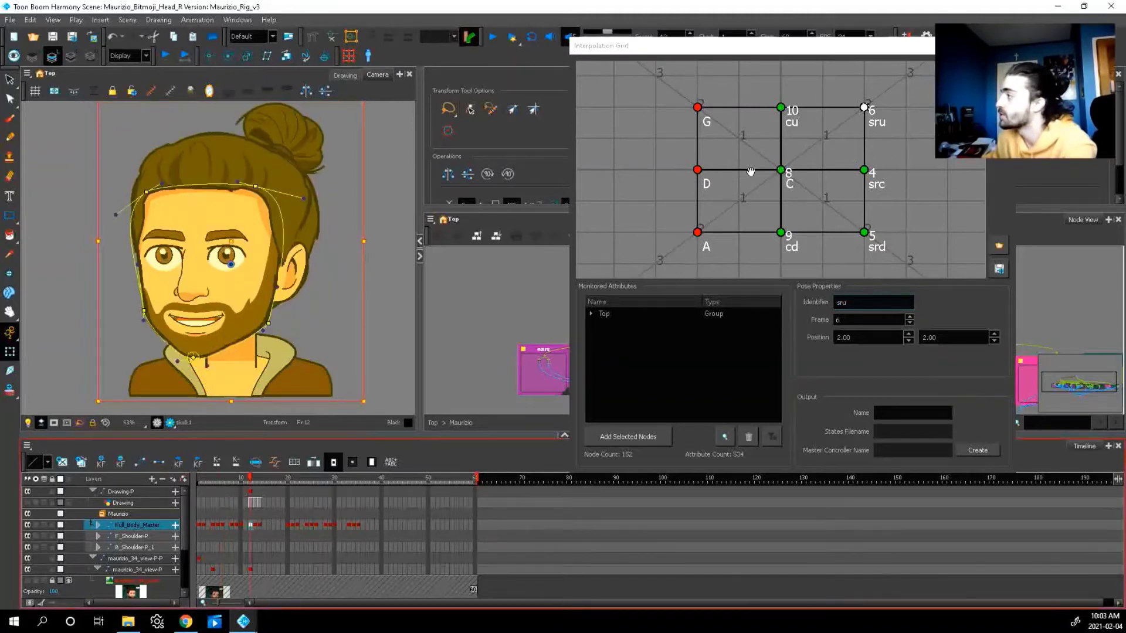
{"action": "left_click", "coordinate": [698, 170]}
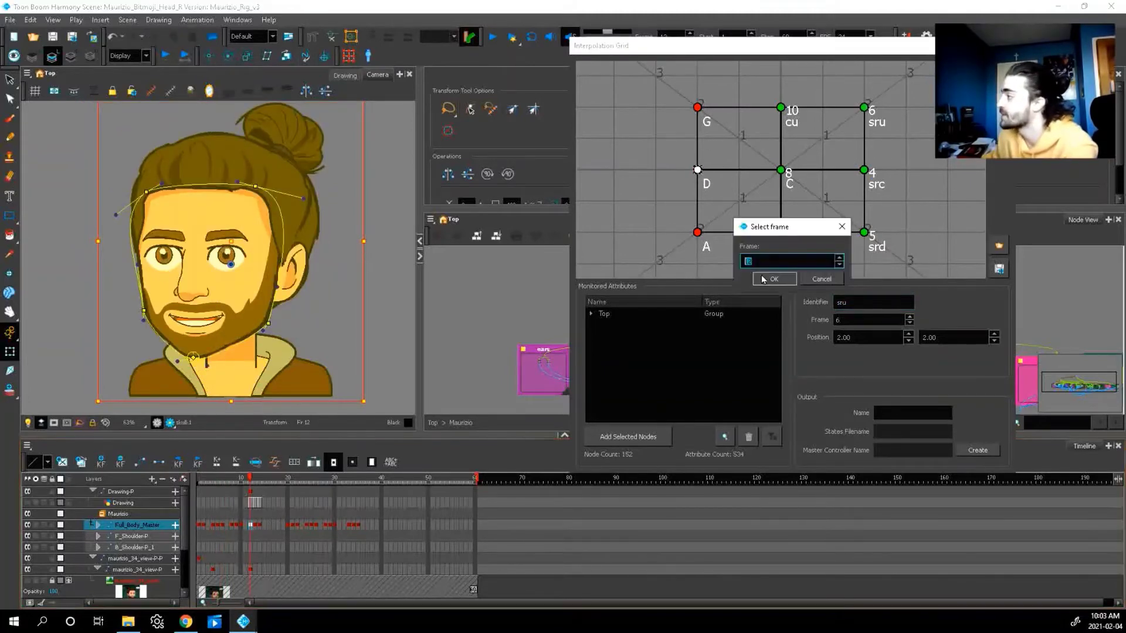
{"action": "key", "text": "Return"}
{"action": "left_click", "coordinate": [845, 302]}
{"action": "key", "text": "BackSpace"}
{"action": "type", "text": "slc"}
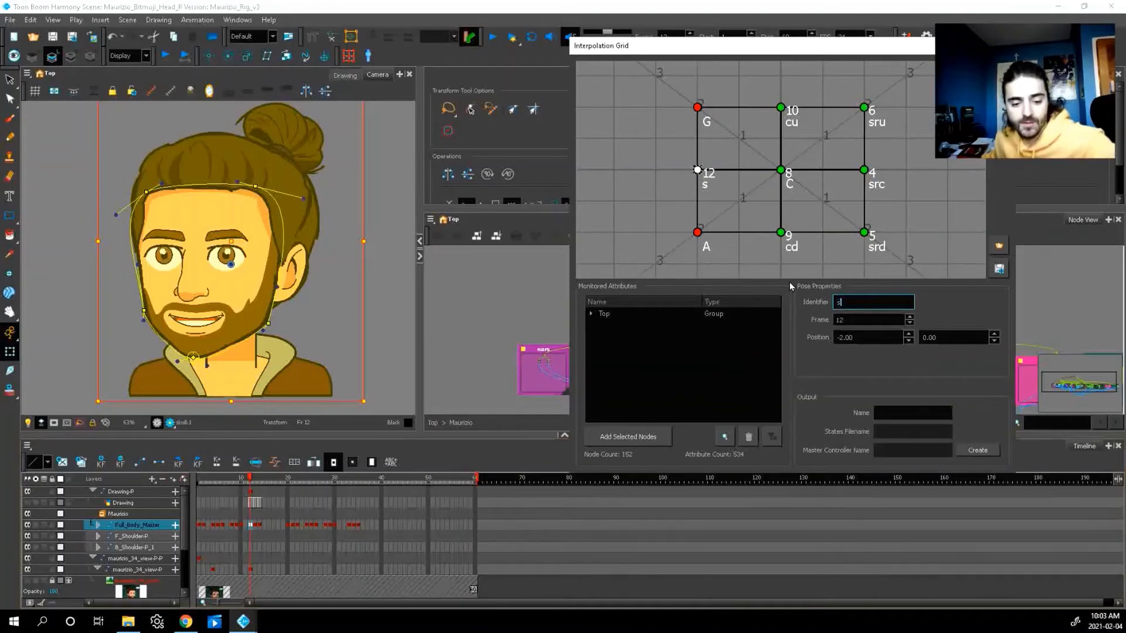
- Assign frame 13 to grid point A and rename its identifier sld
{"action": "left_click", "coordinate": [256, 527]}
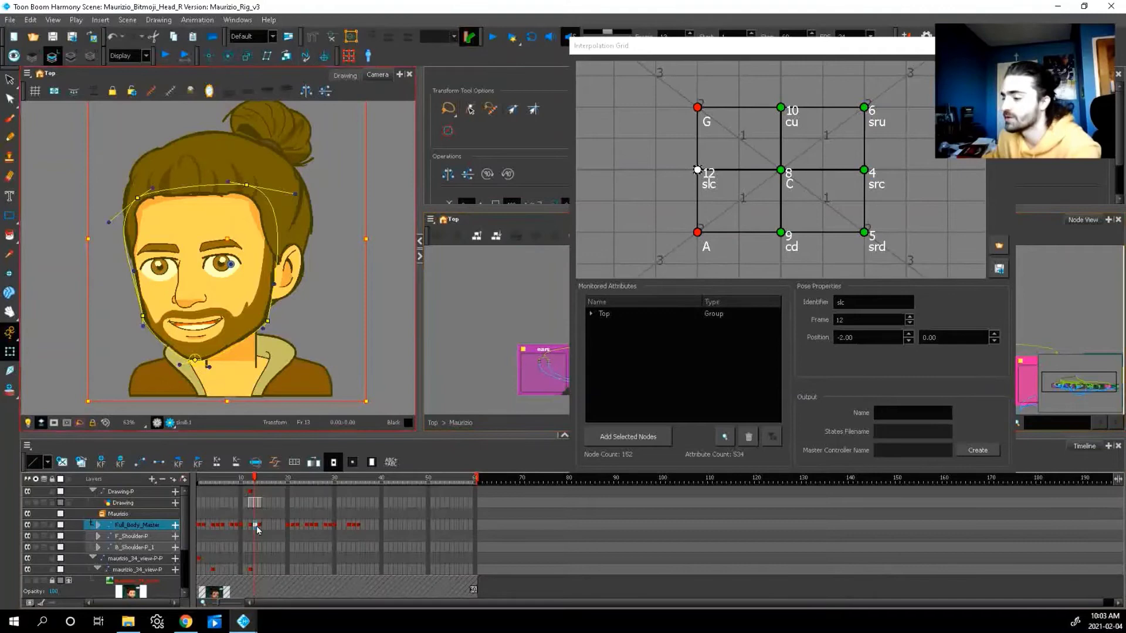
{"action": "left_click", "coordinate": [698, 234]}
{"action": "left_click", "coordinate": [774, 279]}
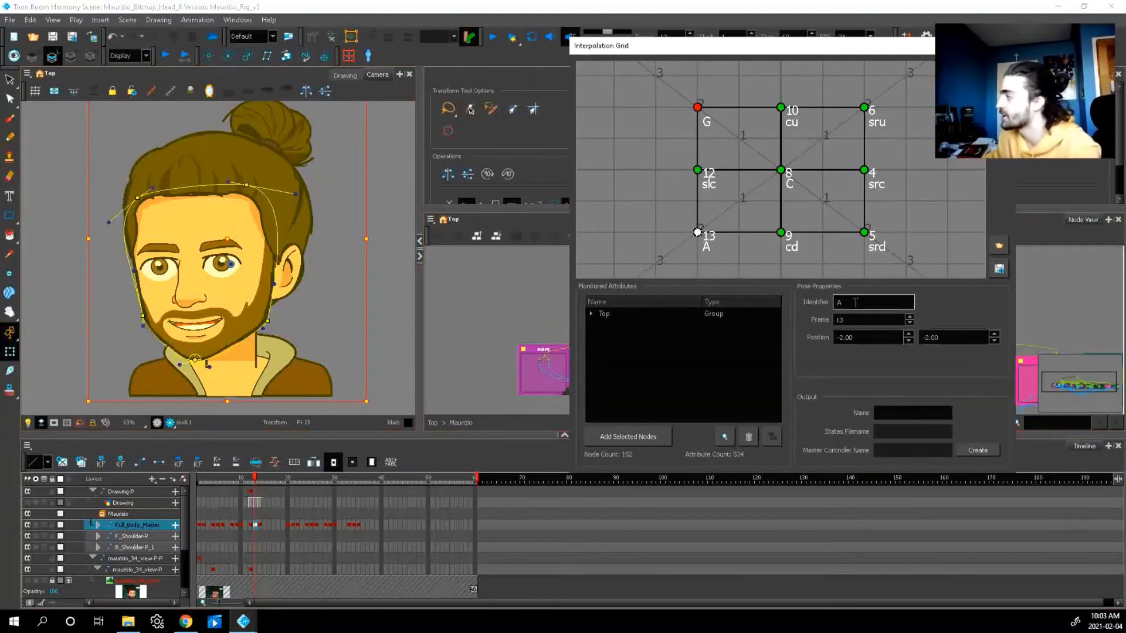
{"action": "double_click", "coordinate": [855, 302]}
{"action": "type", "text": "sl"}
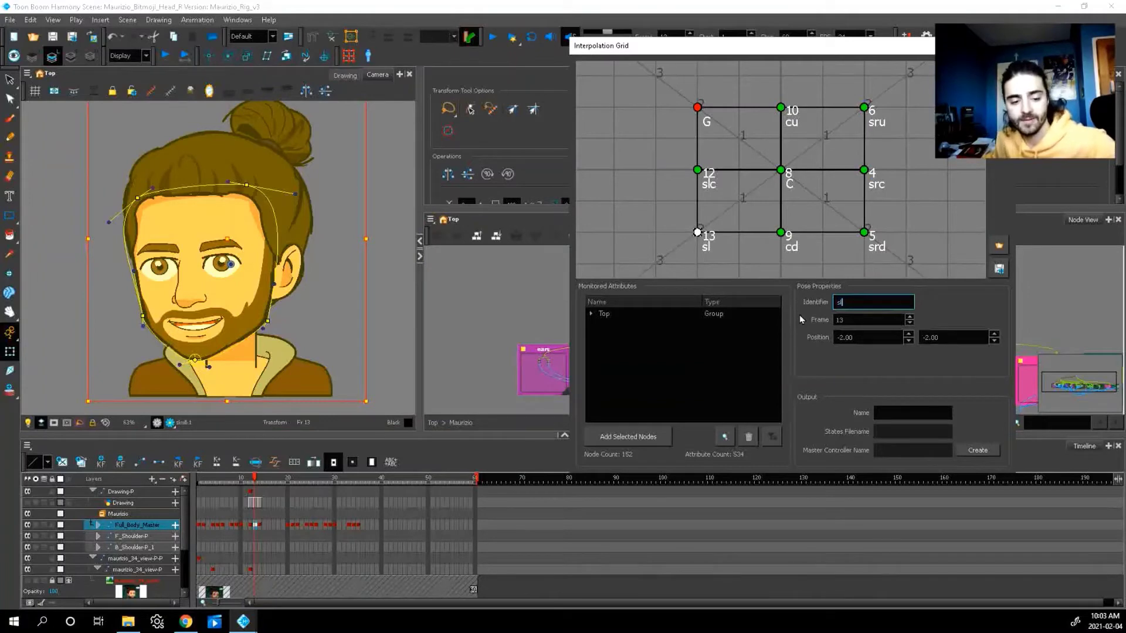
{"action": "type", "text": "d"}
- Assign the frame 14 head pose to grid point G
{"action": "left_click", "coordinate": [259, 525]}
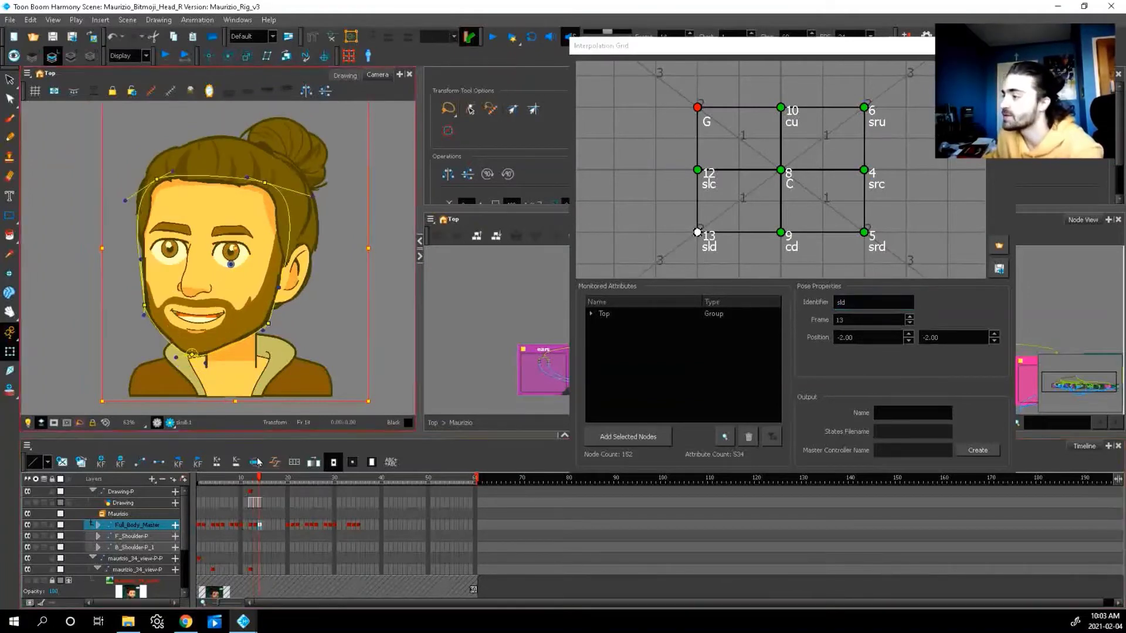
{"action": "double_click", "coordinate": [697, 108]}
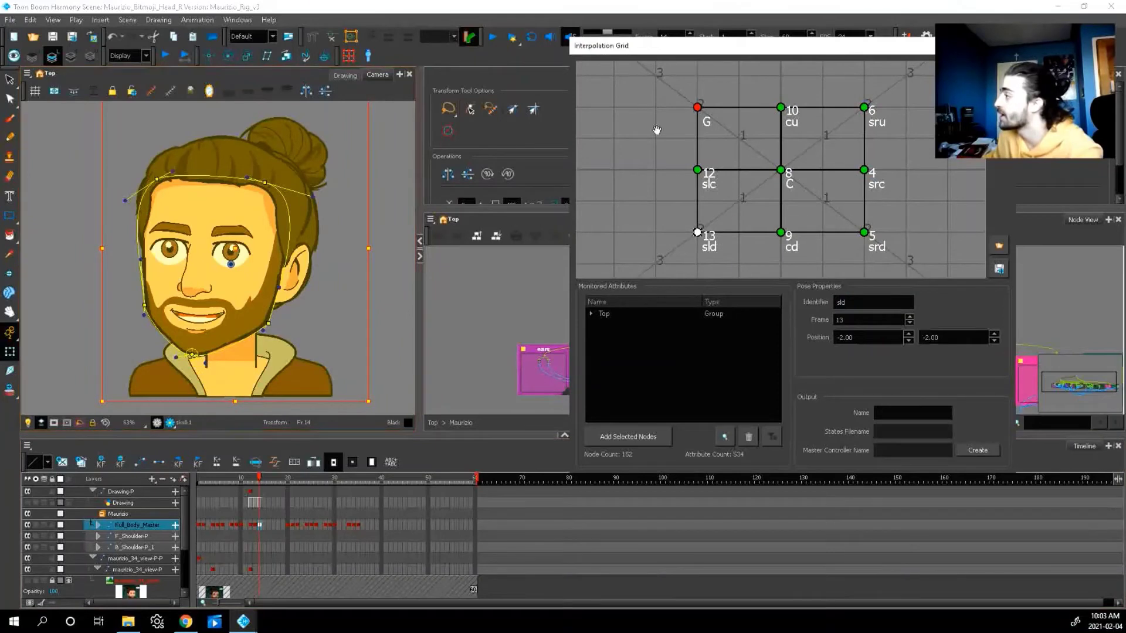
{"action": "key", "text": "Return"}
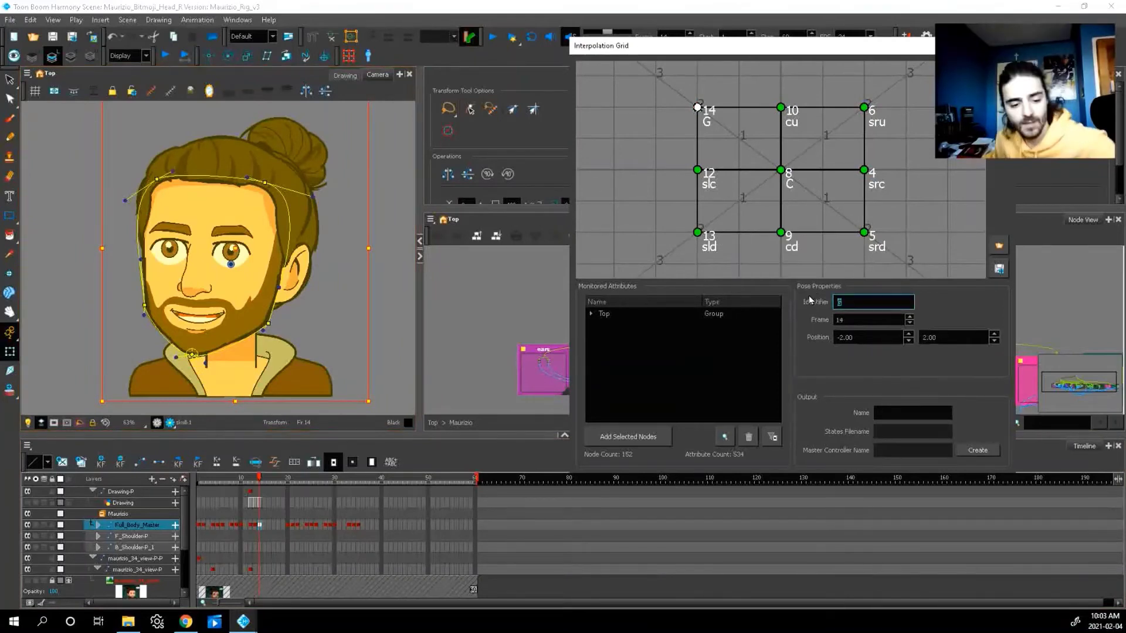
- Name the frame-14 point slu and filter monitoring to 59 nodes, 175 attributes
{"action": "type", "text": "slu"}
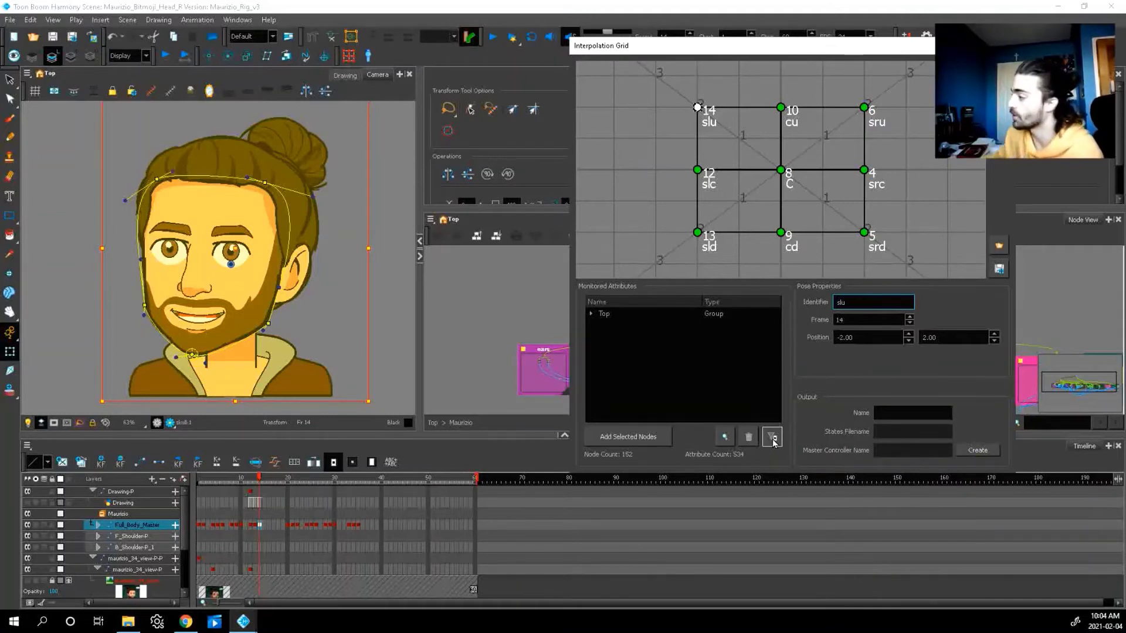
{"action": "left_click", "coordinate": [772, 438]}
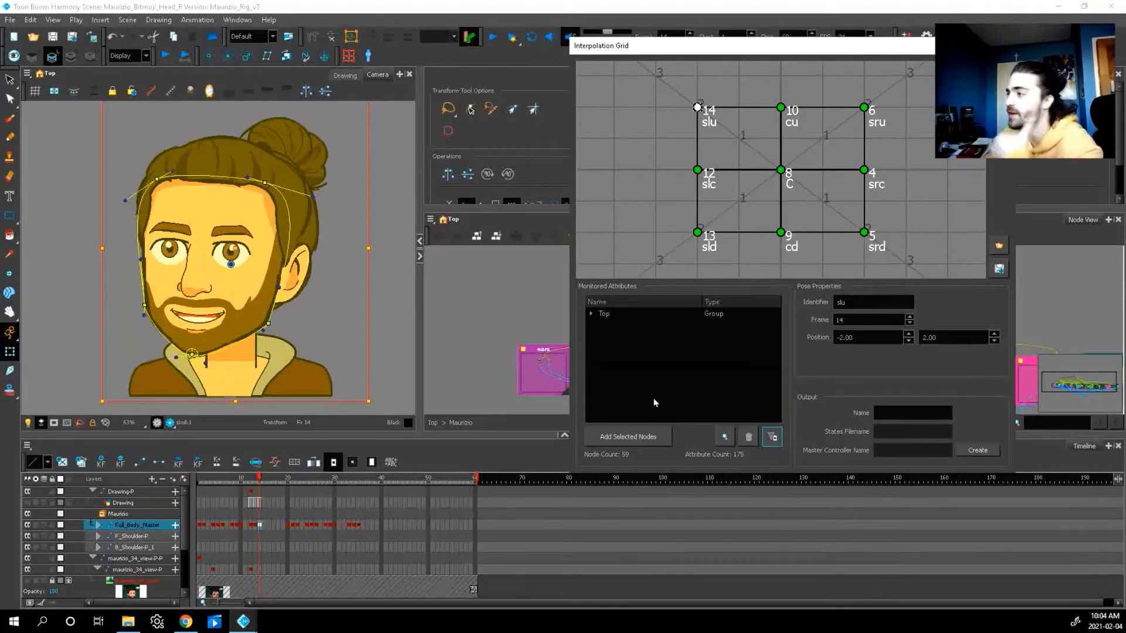
- Name the output master controller 'Head Controller' and create it
{"action": "left_click", "coordinate": [891, 410]}
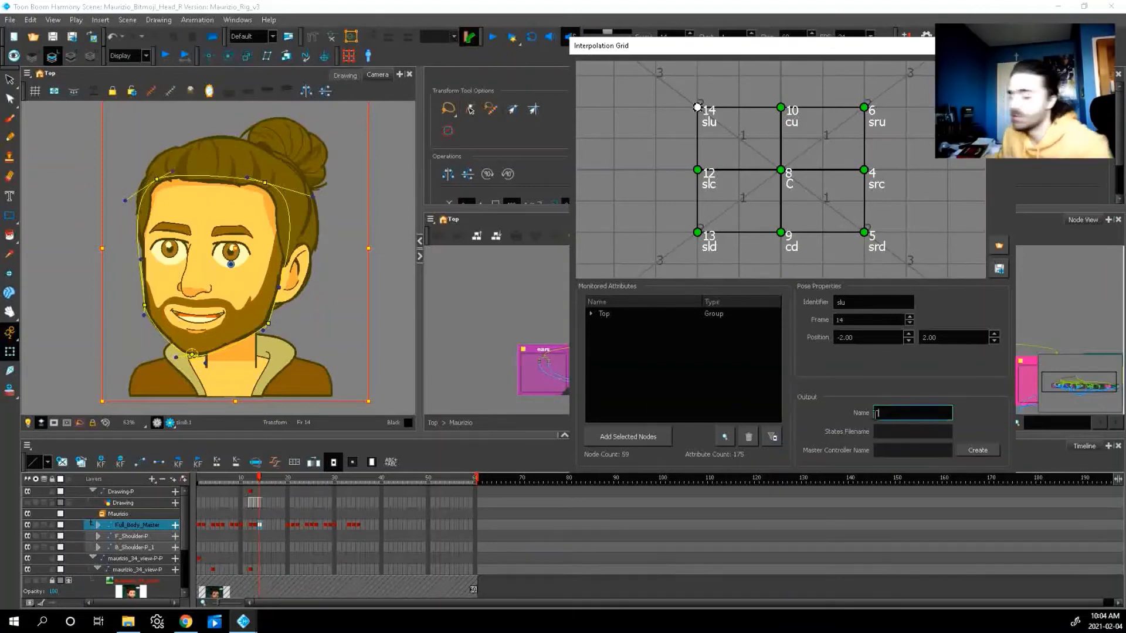
{"action": "type", "text": "Head Con"}
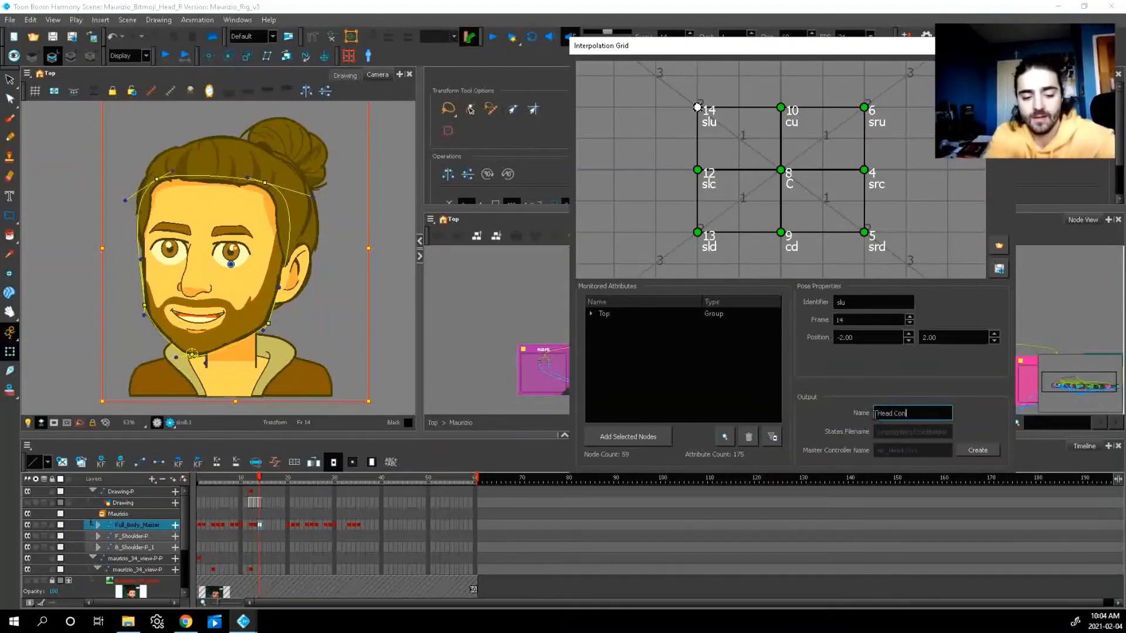
{"action": "type", "text": "troller"}
{"action": "key", "text": "Return"}
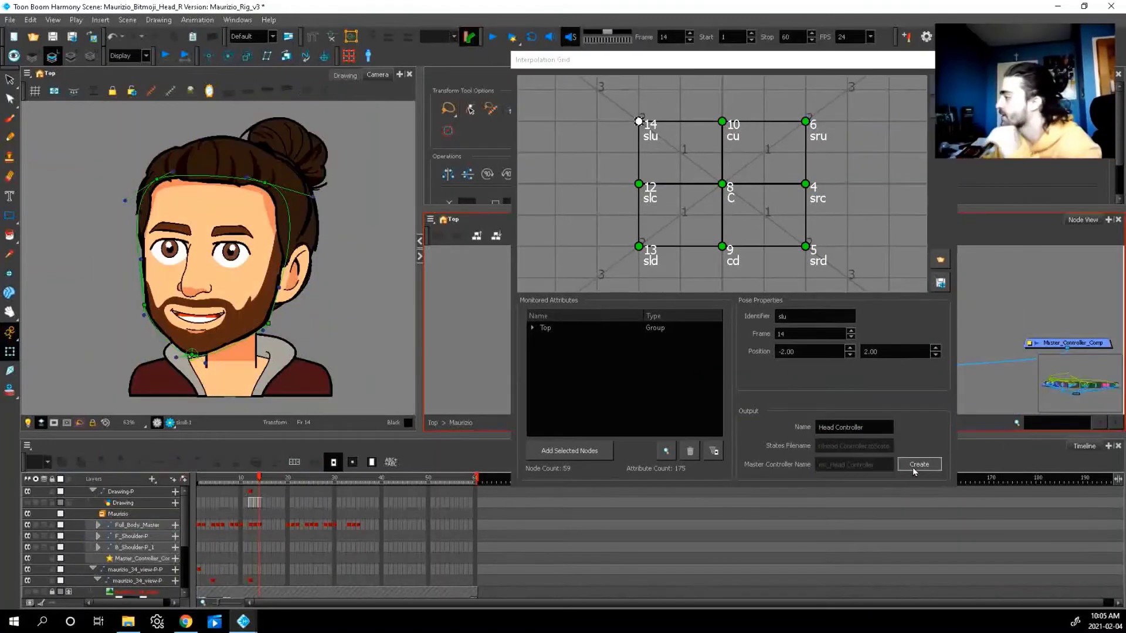
- Attach the controller to the Top/Maurizio/Master_Controller_Comp composite
{"action": "left_click_drag", "start_coordinate": [592, 278], "coordinate": [431, 244]}
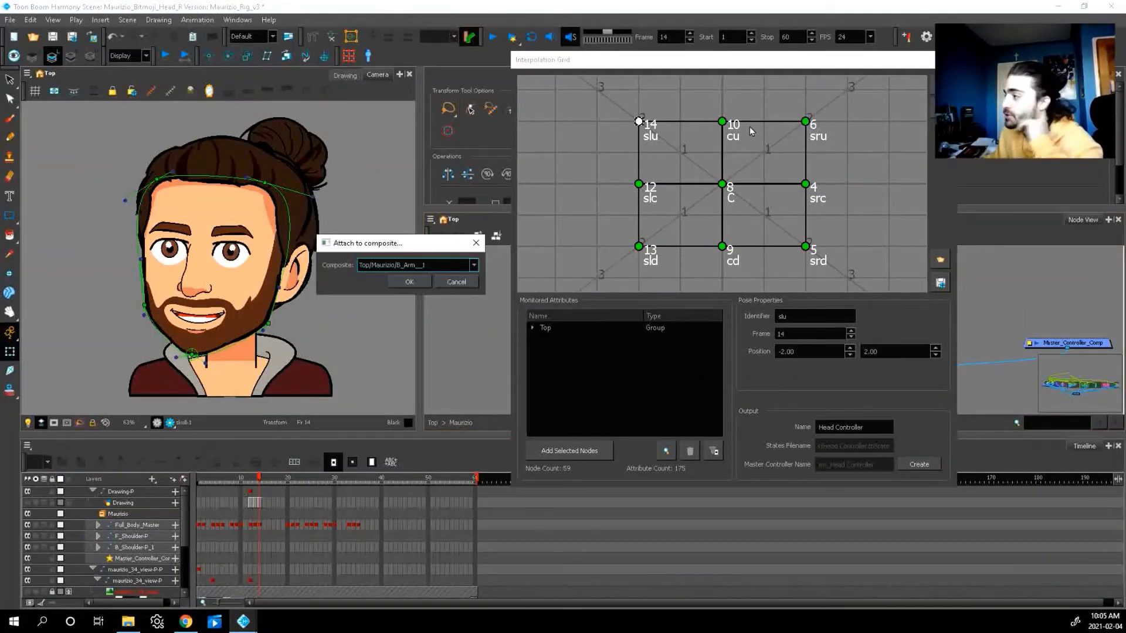
{"action": "left_click", "coordinate": [472, 267]}
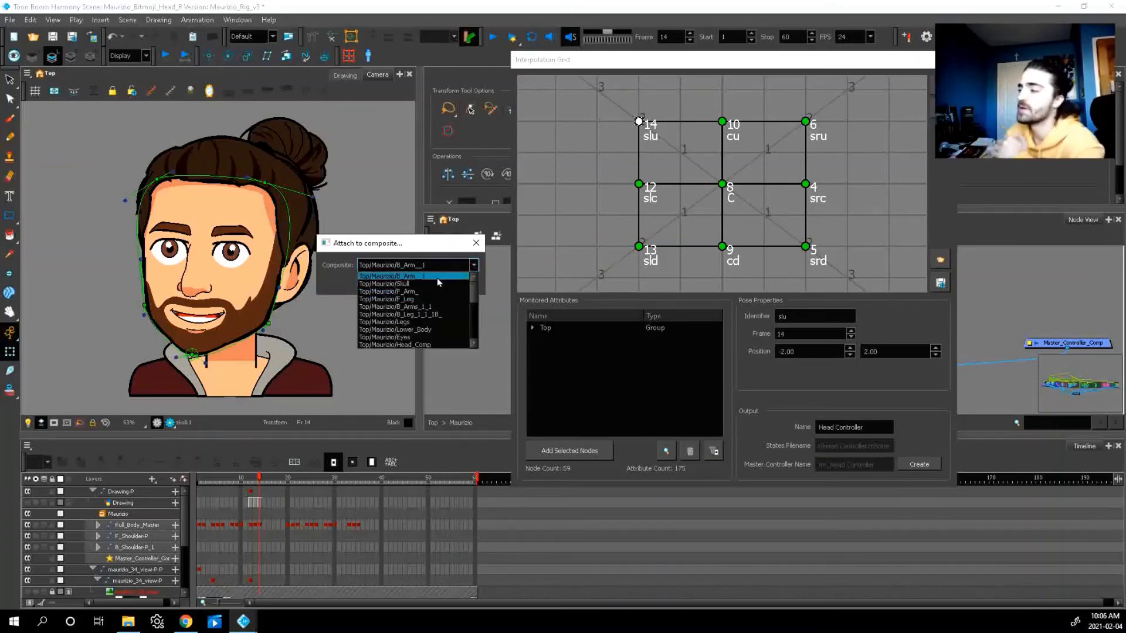
{"action": "scroll", "coordinate": [419, 317], "scroll_direction": "down", "scroll_amount": 5}
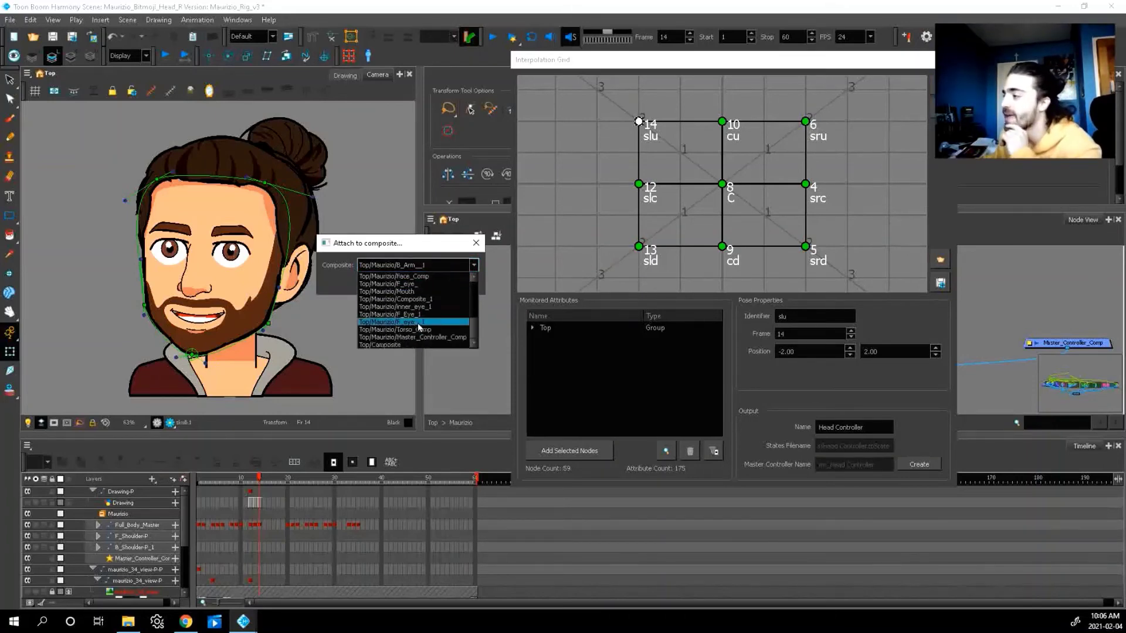
{"action": "left_click", "coordinate": [403, 338]}
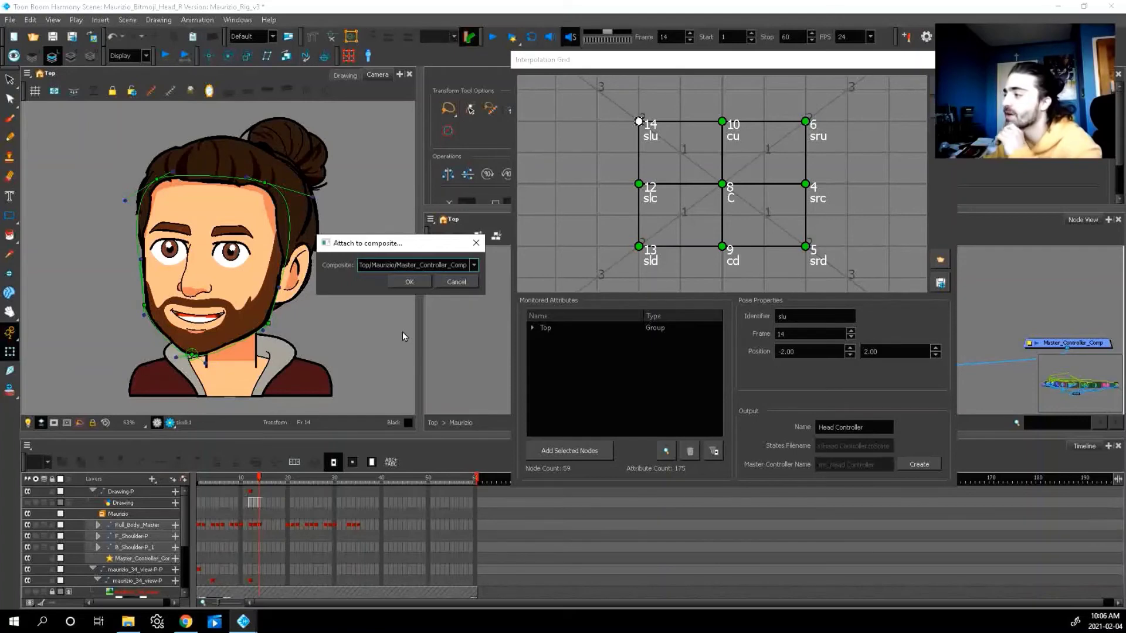
{"action": "left_click", "coordinate": [410, 282]}
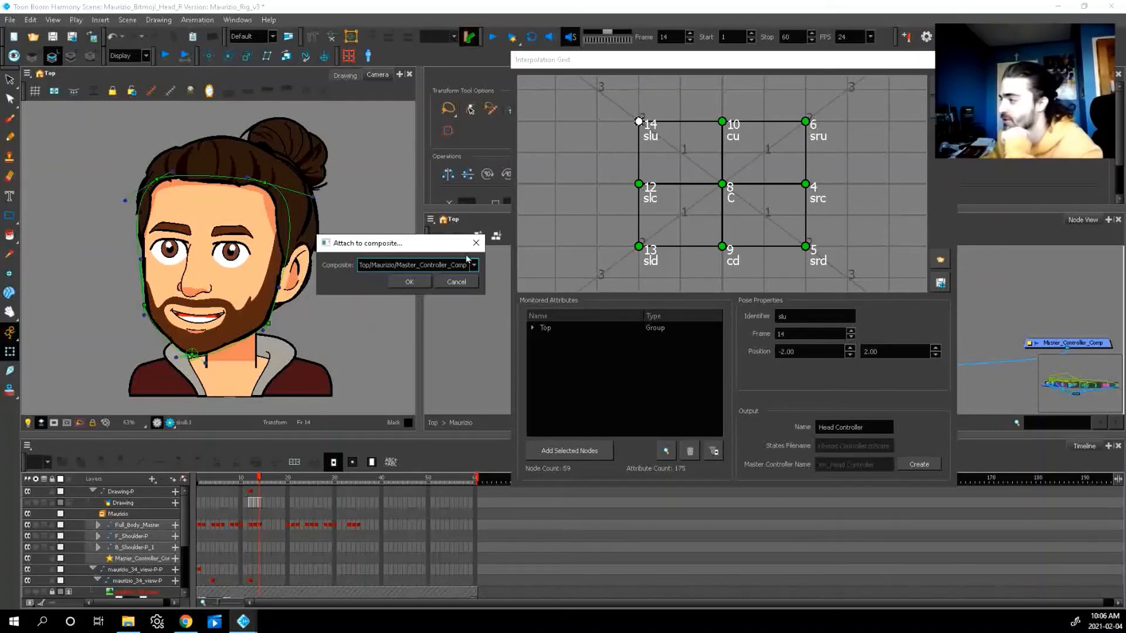
{"action": "left_click", "coordinate": [421, 283]}
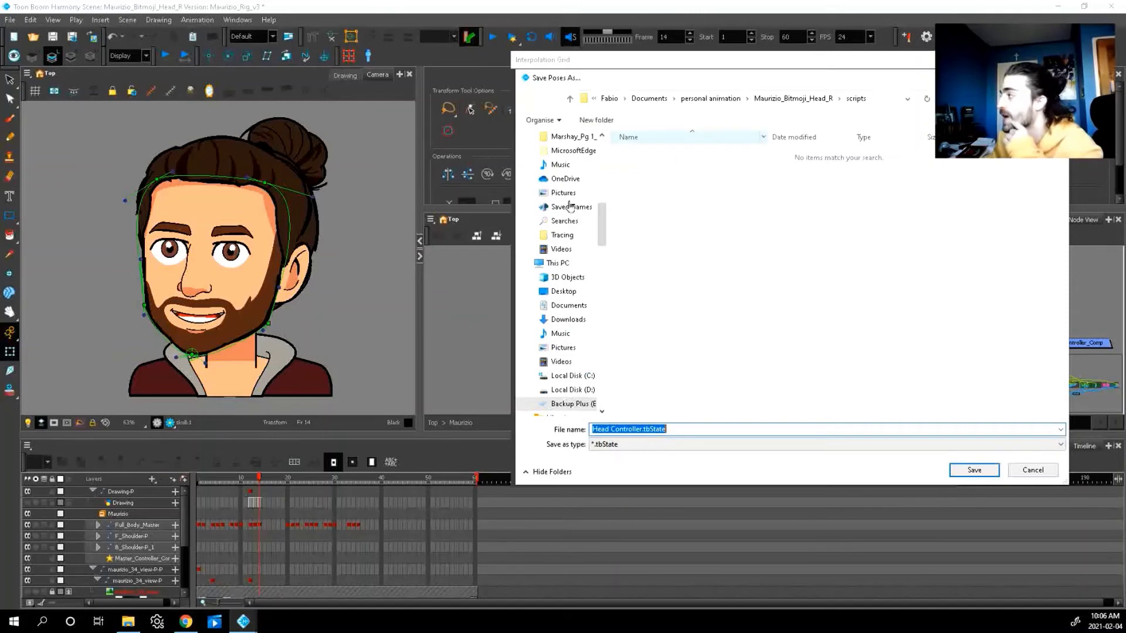
- Save Head Controller.tbState, close the grid, and place mc_Head_Controller above Master_Controller_Comp
{"action": "left_click", "coordinate": [953, 470]}
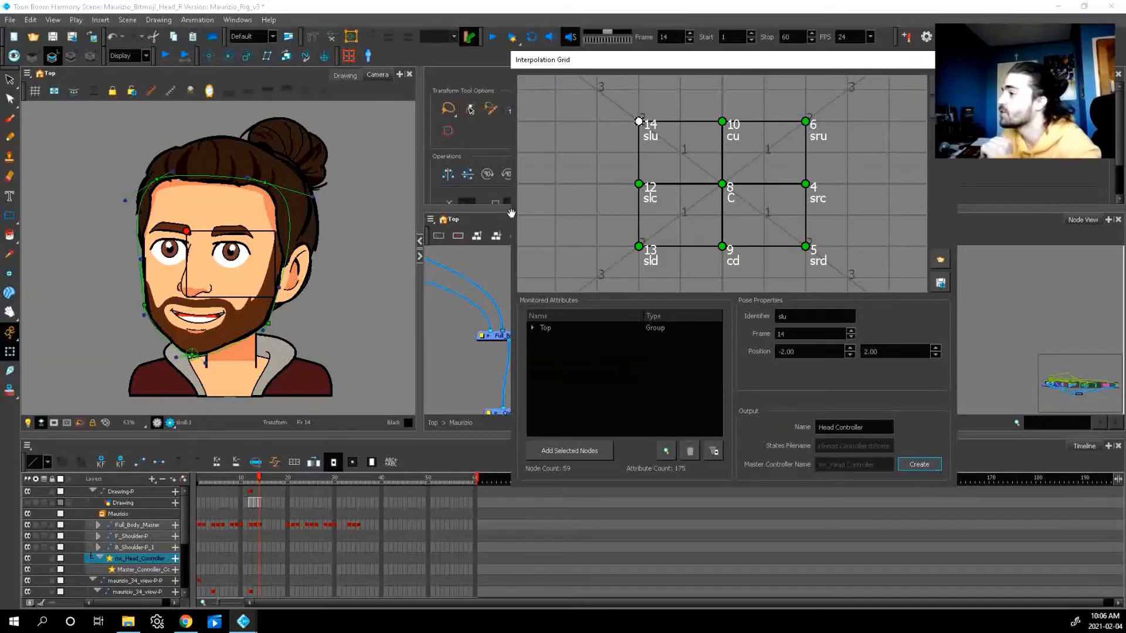
{"action": "key", "text": "Escape"}
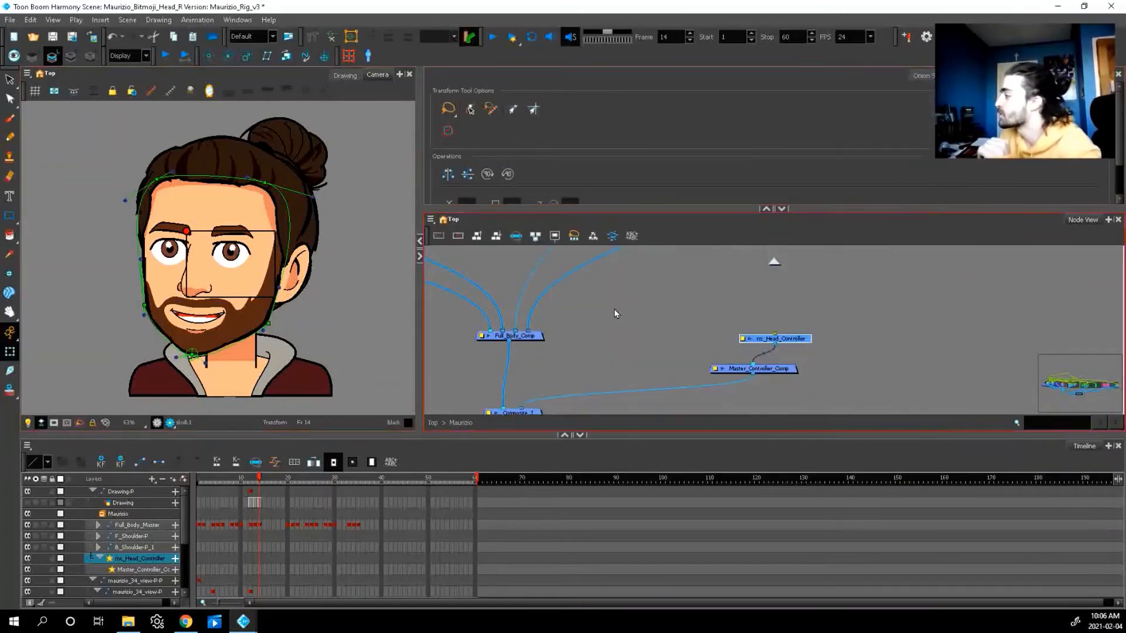
{"action": "left_click_drag", "start_coordinate": [868, 300], "coordinate": [825, 297]}
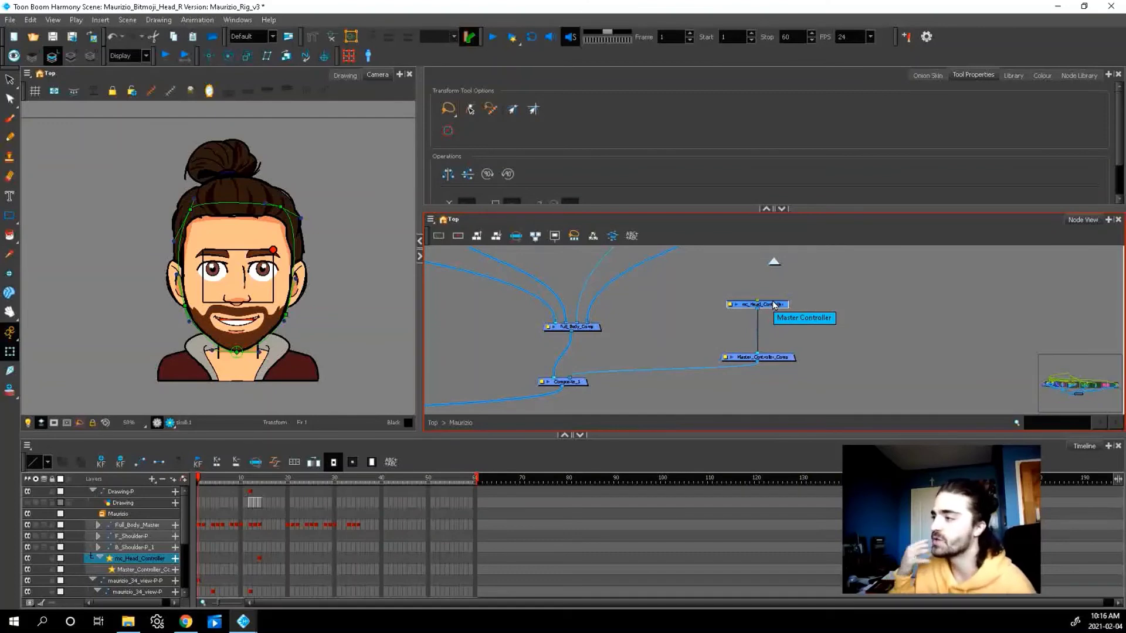
{"action": "left_click", "coordinate": [218, 215]}
{"action": "scroll", "coordinate": [218, 215], "scroll_direction": "down", "scroll_amount": 5}
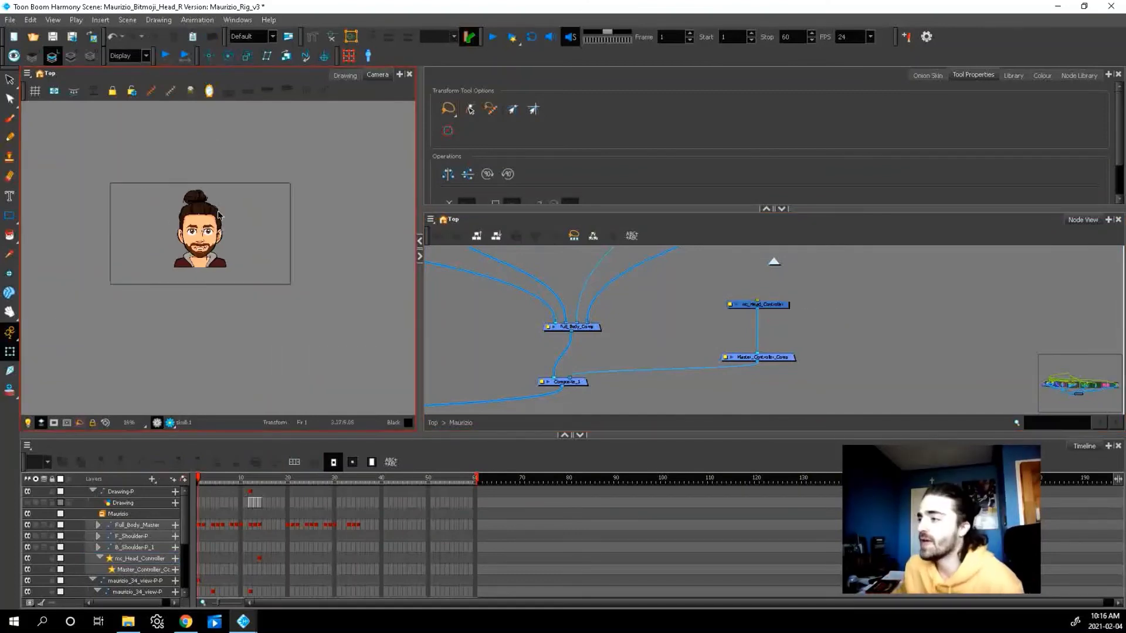
{"action": "scroll", "coordinate": [218, 215], "scroll_direction": "up", "scroll_amount": 3}
{"action": "left_click", "coordinate": [804, 328]}
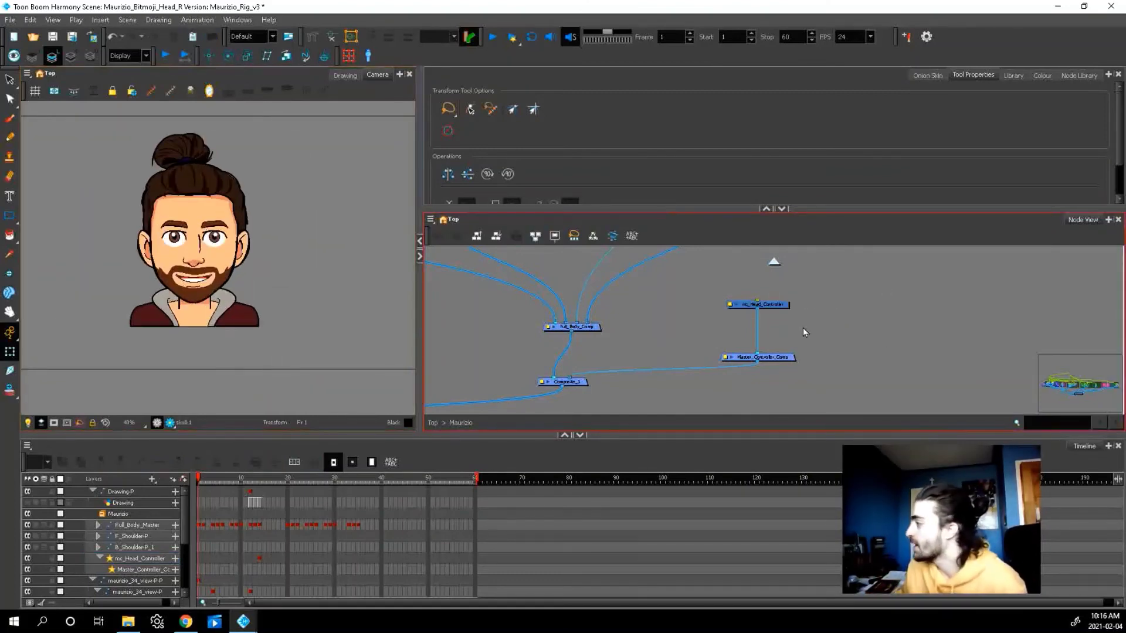
{"action": "scroll", "coordinate": [784, 312], "scroll_direction": "up", "scroll_amount": 1}
{"action": "scroll", "coordinate": [785, 312], "scroll_direction": "up", "scroll_amount": 1}
{"action": "left_click", "coordinate": [771, 306]}
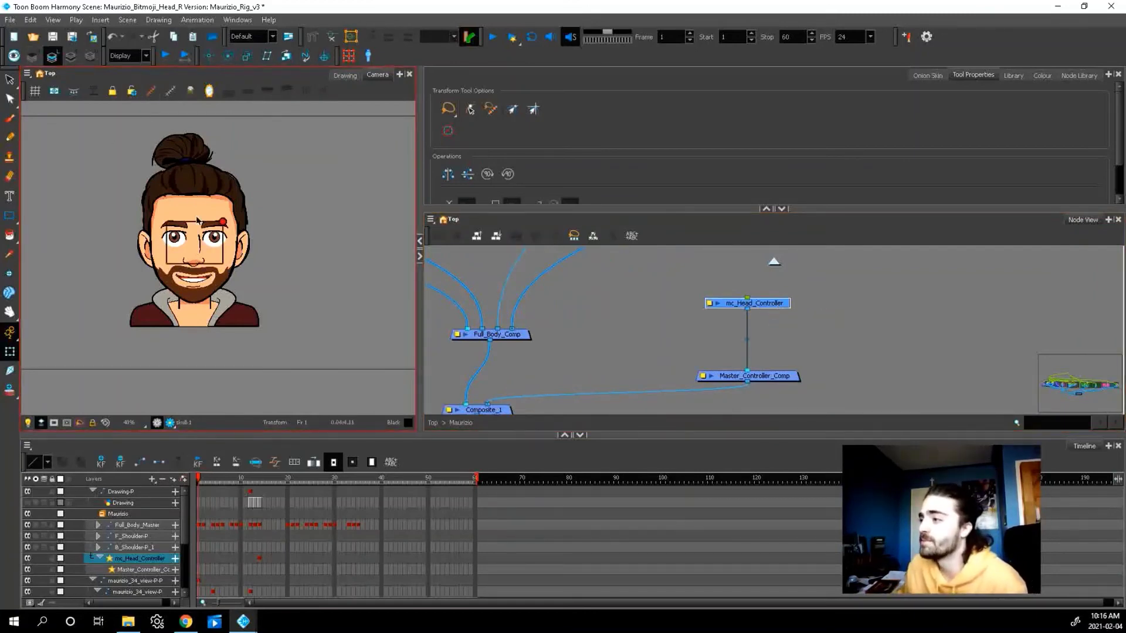
{"action": "scroll", "coordinate": [196, 195], "scroll_direction": "down", "scroll_amount": 2}
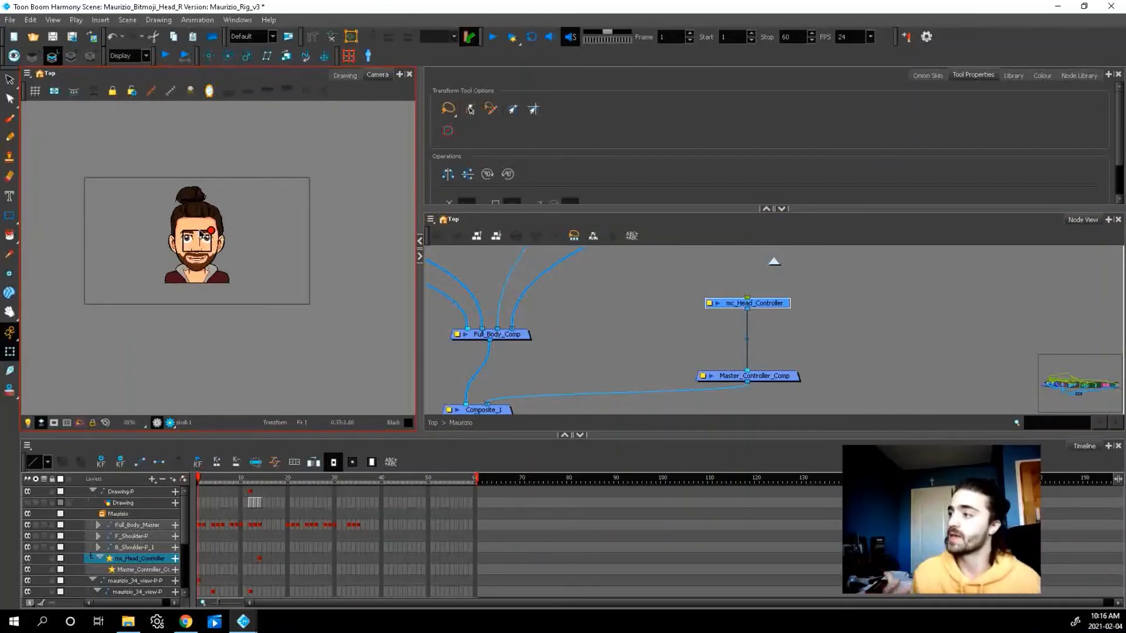
{"action": "scroll", "coordinate": [199, 234], "scroll_direction": "up", "scroll_amount": 2}
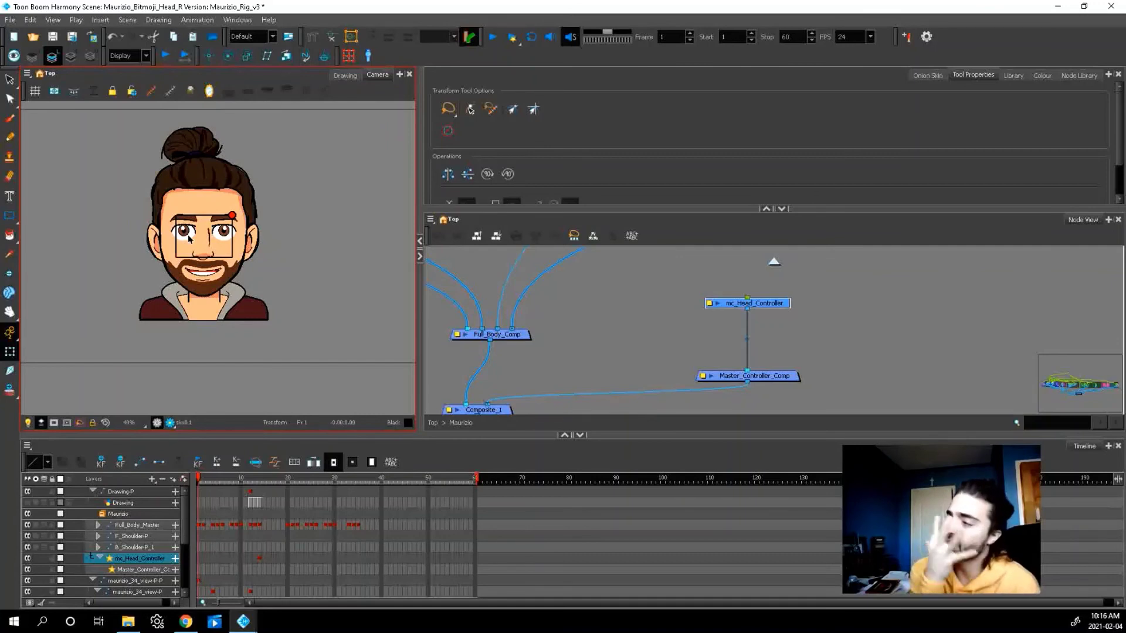
{"action": "scroll", "coordinate": [191, 235], "scroll_direction": "down", "scroll_amount": 2}
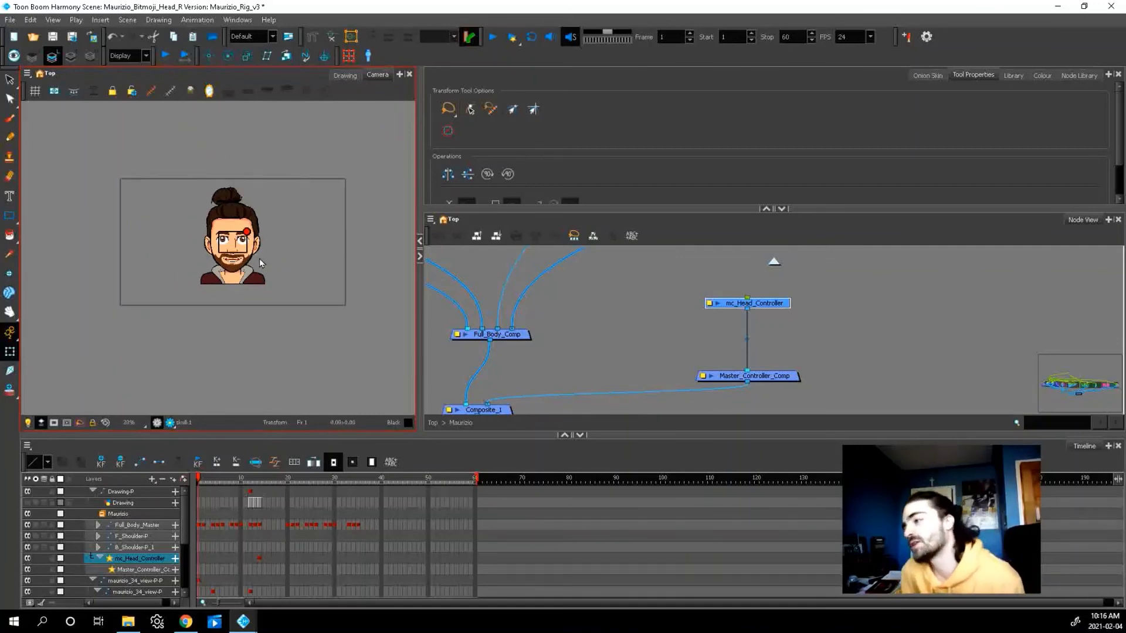
{"action": "scroll", "coordinate": [195, 229], "scroll_direction": "up", "scroll_amount": 1}
{"action": "left_click", "coordinate": [794, 297]}
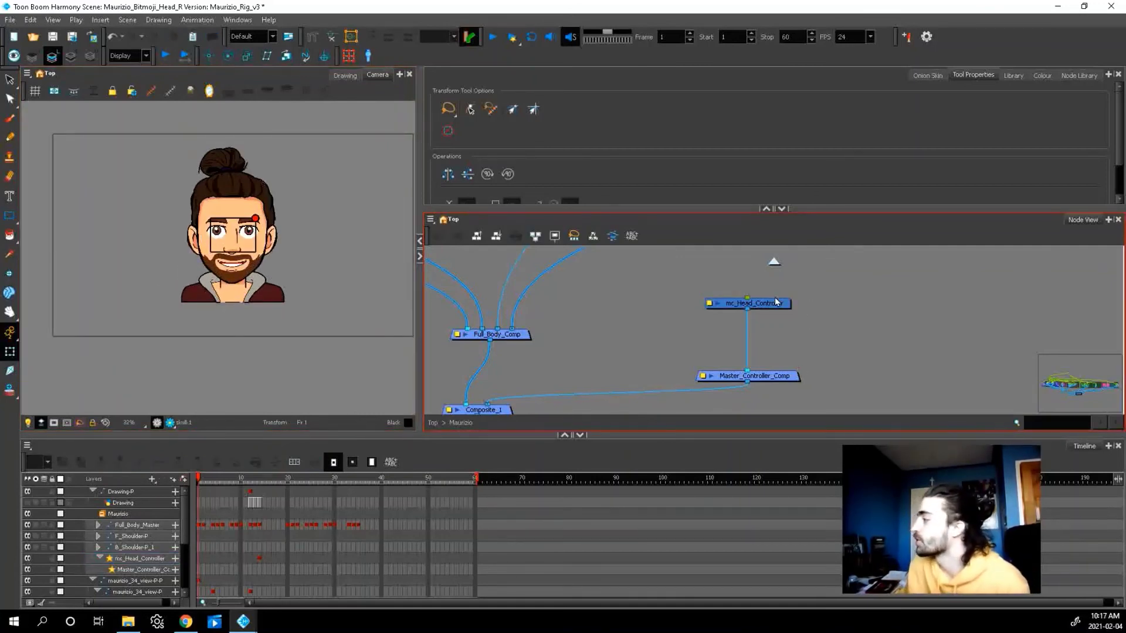
{"action": "left_click", "coordinate": [780, 306]}
- Add a parent peg to mc_Head_Controller and move the controller to the frame's upper right
{"action": "key", "text": "ctrl+p"}
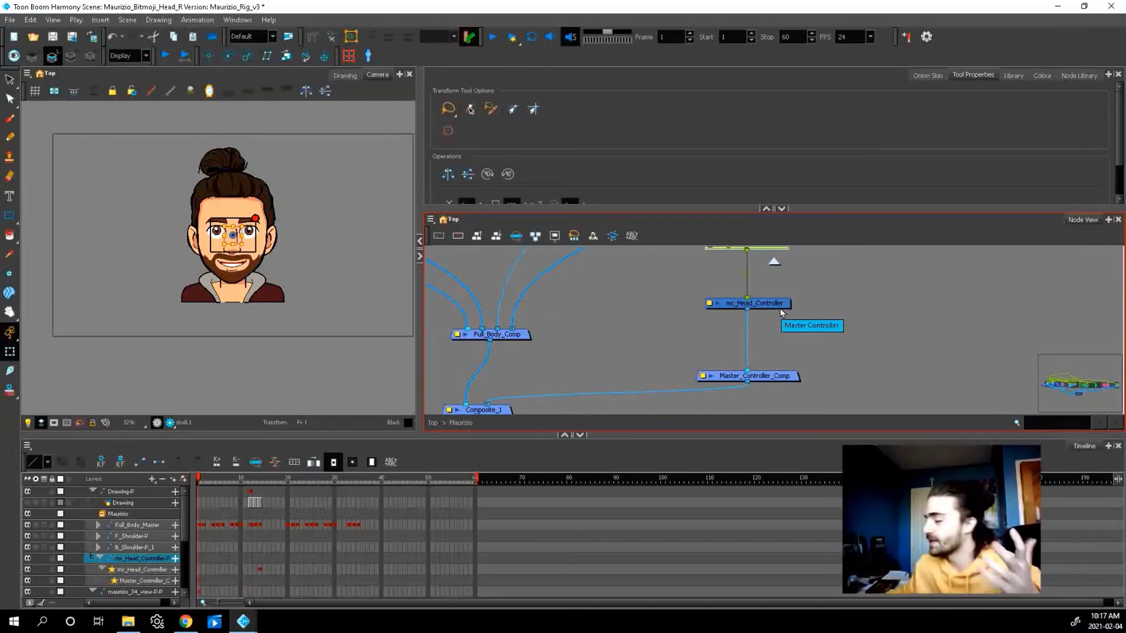
{"action": "left_click_drag", "start_coordinate": [829, 293], "coordinate": [820, 348]}
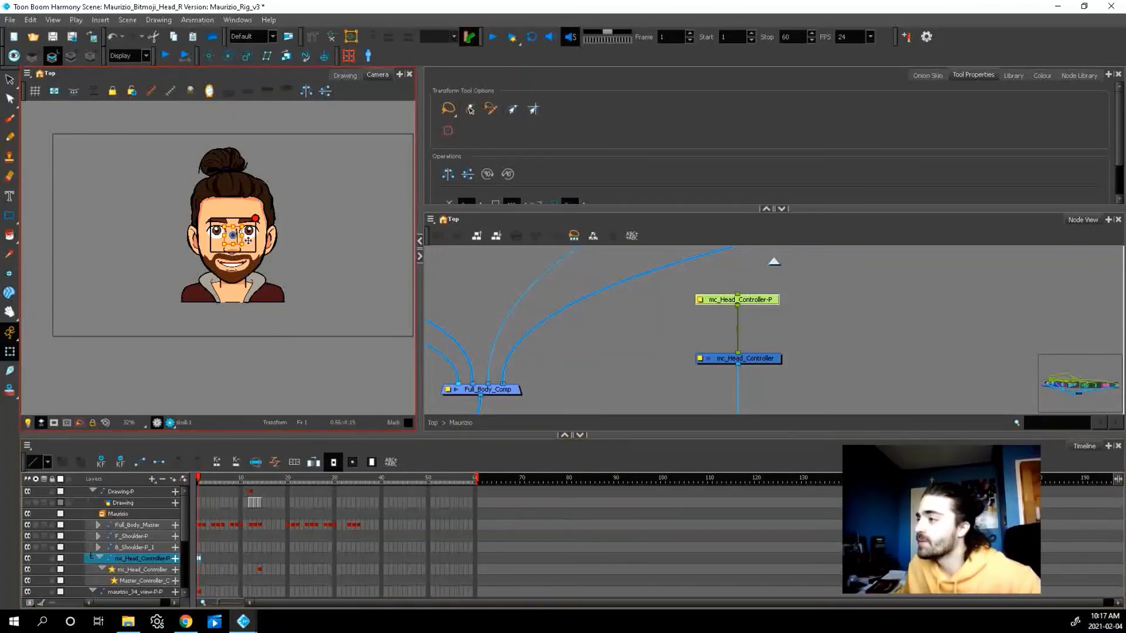
{"action": "left_click_drag", "start_coordinate": [249, 240], "coordinate": [355, 173]}
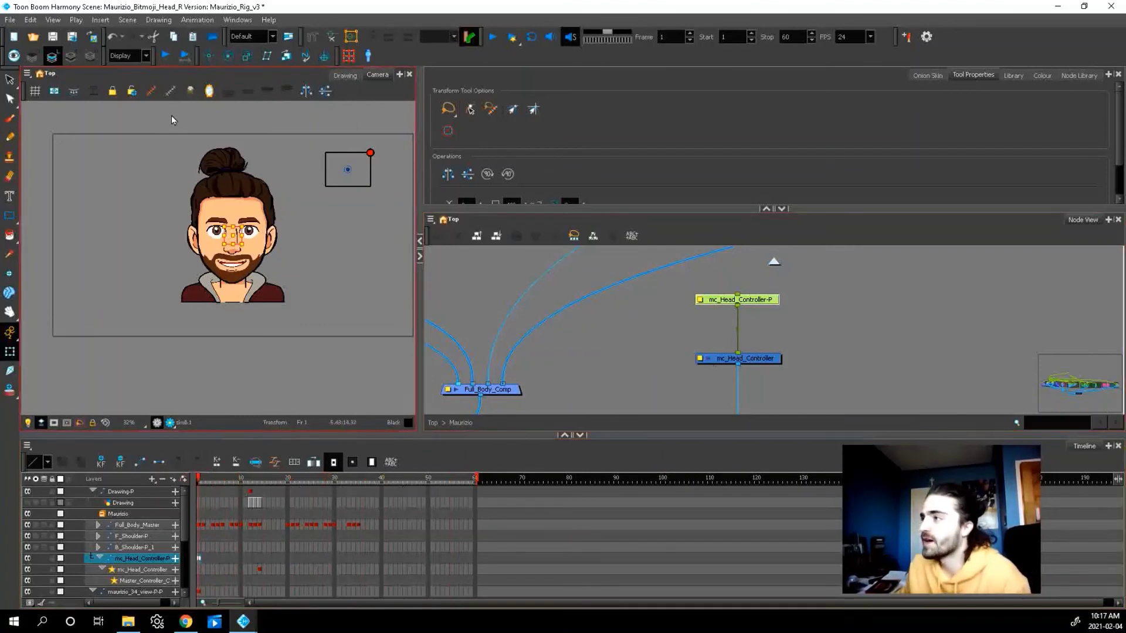
{"action": "left_click", "coordinate": [347, 171]}
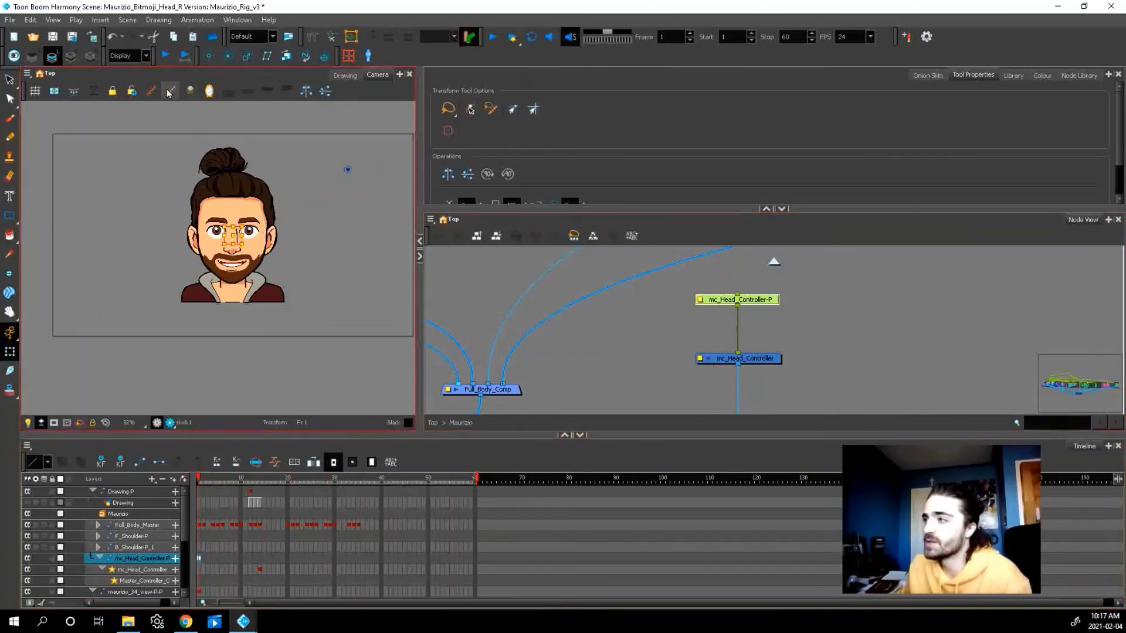
- Select mc_Head_Controller and display its control box on stage
{"action": "left_click", "coordinate": [756, 337]}
{"action": "left_click", "coordinate": [763, 358]}
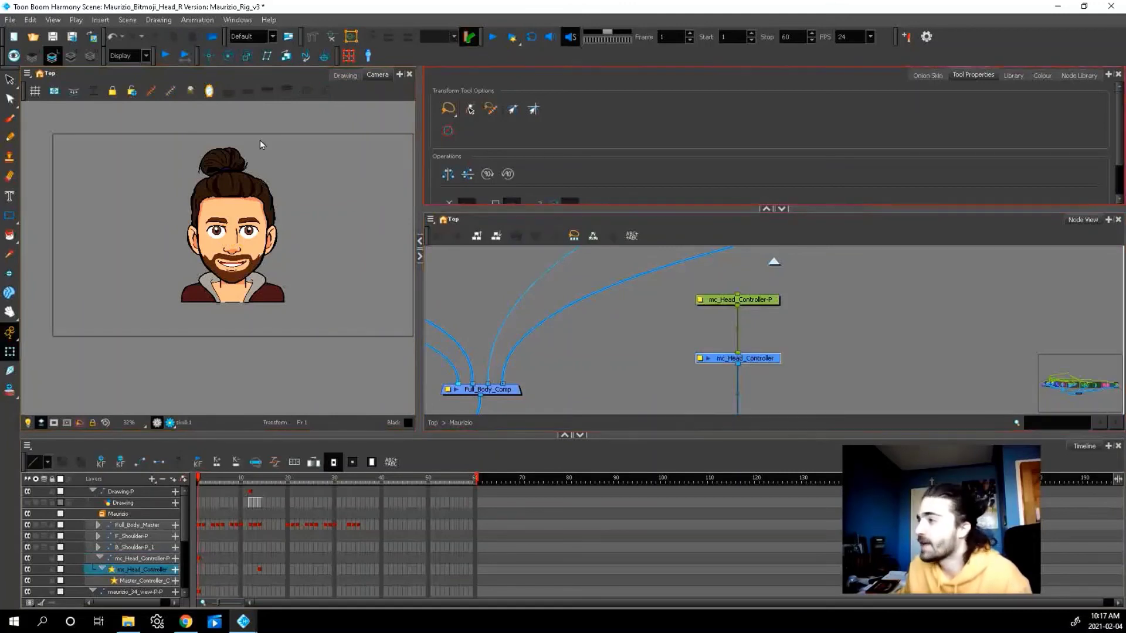
{"action": "left_click", "coordinate": [156, 93]}
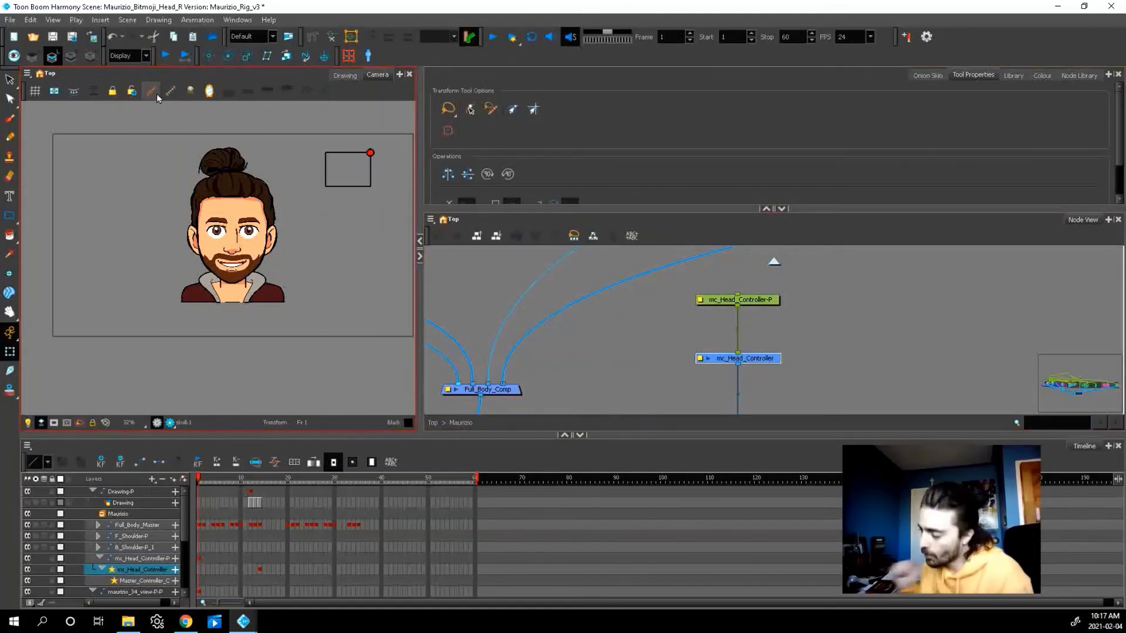
{"action": "scroll", "coordinate": [306, 191], "scroll_direction": "down", "scroll_amount": 2}
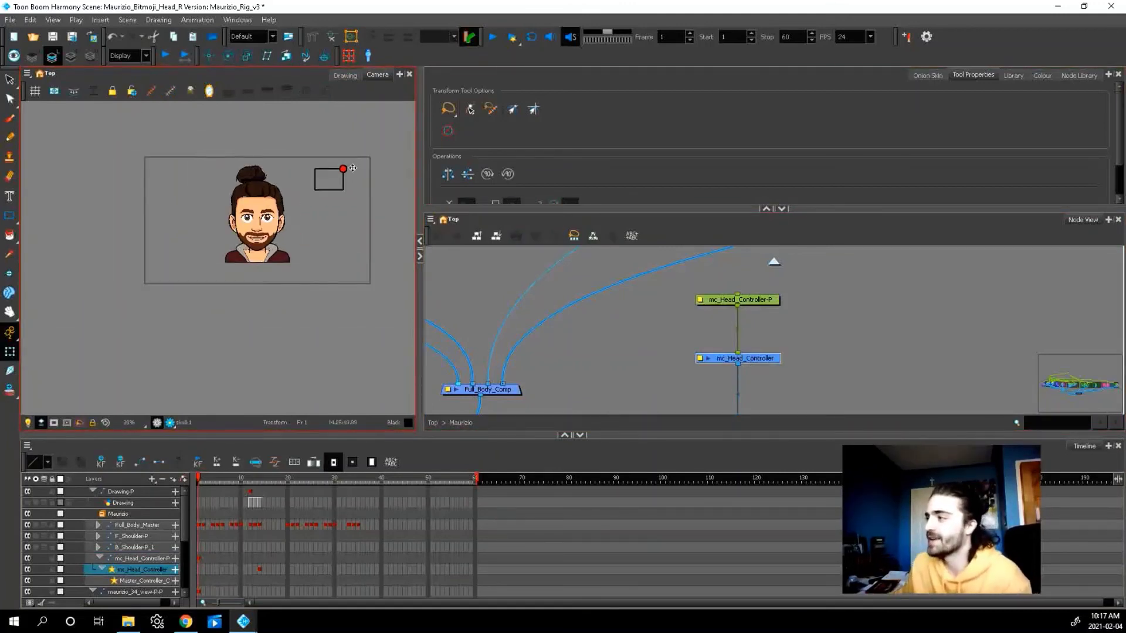
{"action": "scroll", "coordinate": [350, 167], "scroll_direction": "up", "scroll_amount": 3}
{"action": "scroll", "coordinate": [304, 195], "scroll_direction": "down", "scroll_amount": 2}
{"action": "scroll", "coordinate": [301, 209], "scroll_direction": "up", "scroll_amount": 2}
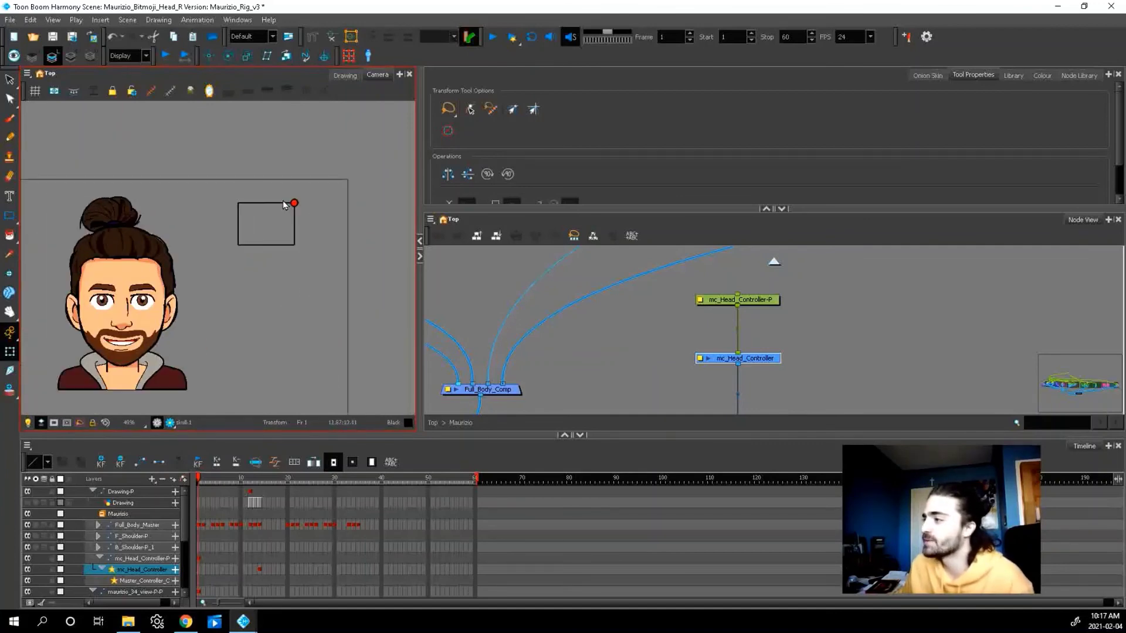